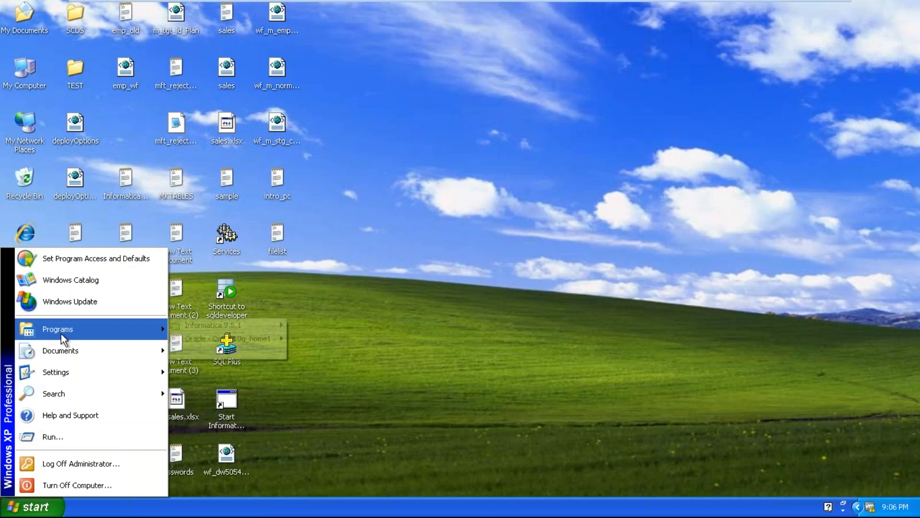
Step: Launch the Informatica 9.5.1 PowerCenter Designer client and maximize its window
mouse_move(232, 324)
mouse_move(303, 324)
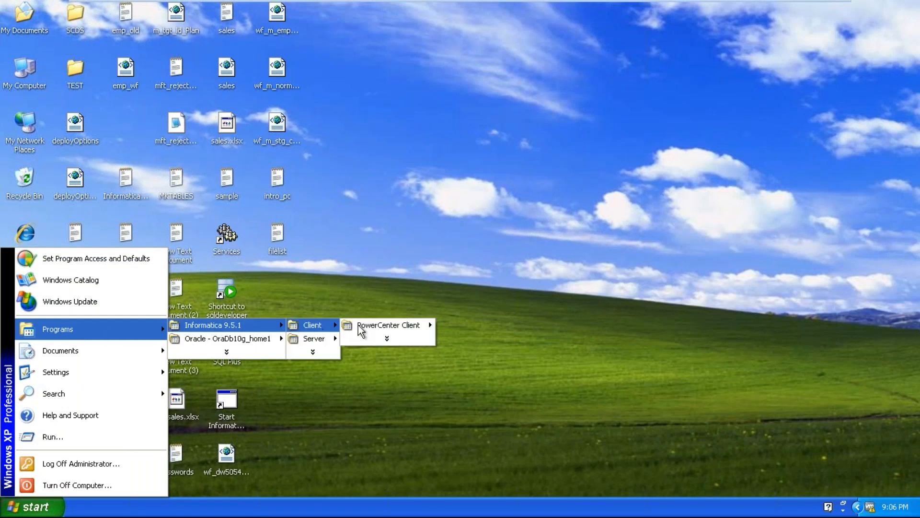
mouse_move(389, 322)
click(456, 322)
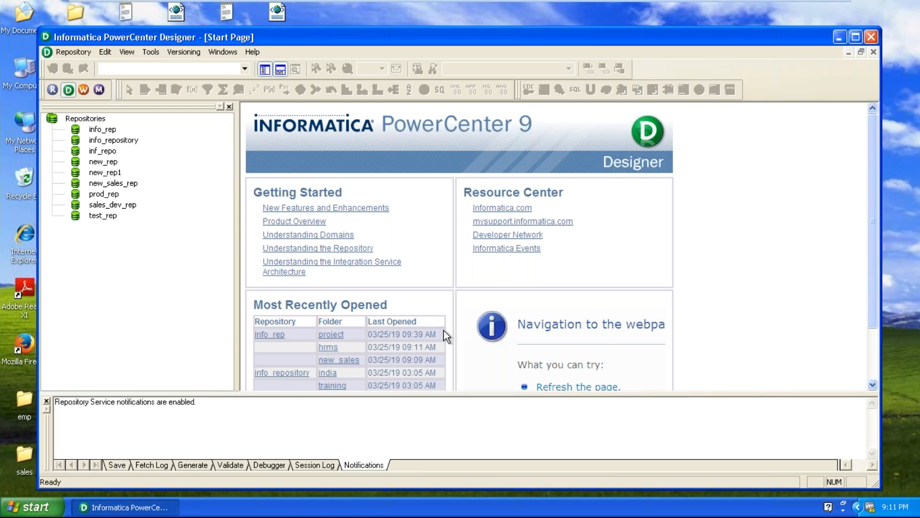
double_click(473, 36)
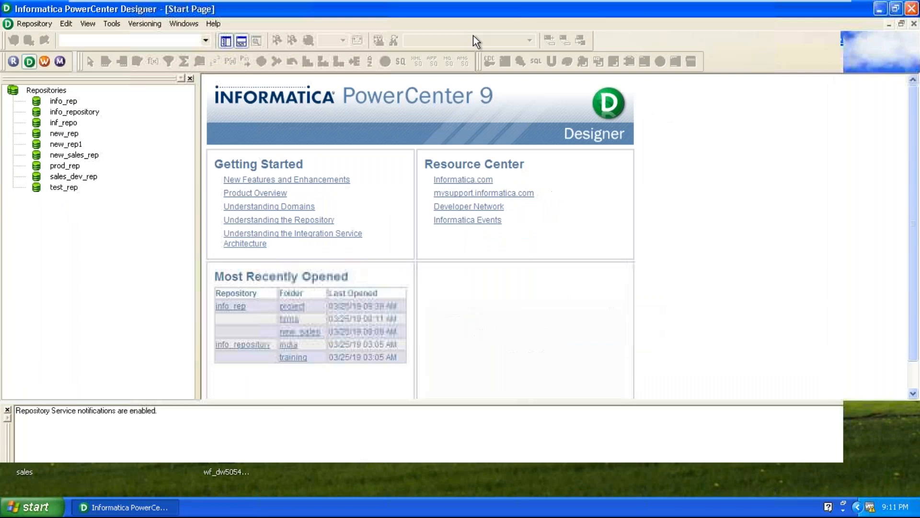
Step: Connect to the info_rep repository by entering the Administrator account's password
right_click(68, 103)
click(91, 137)
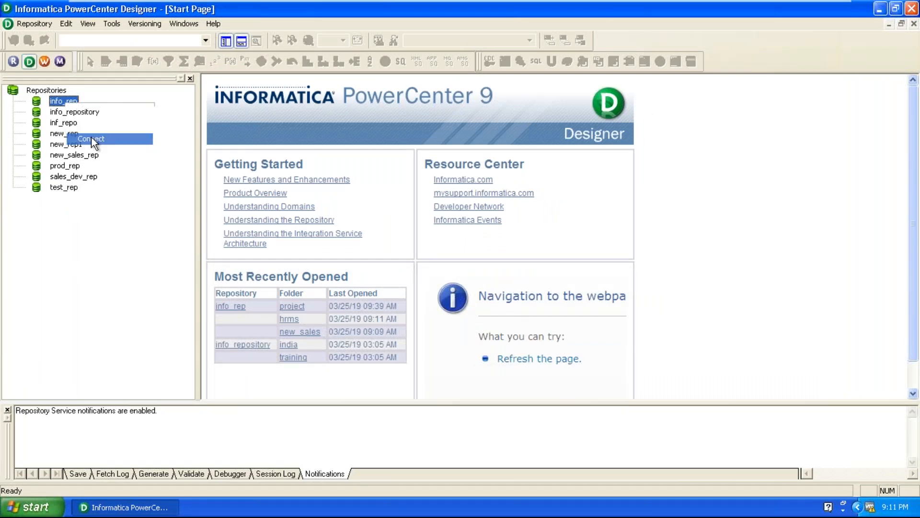
click(402, 263)
text(*****)
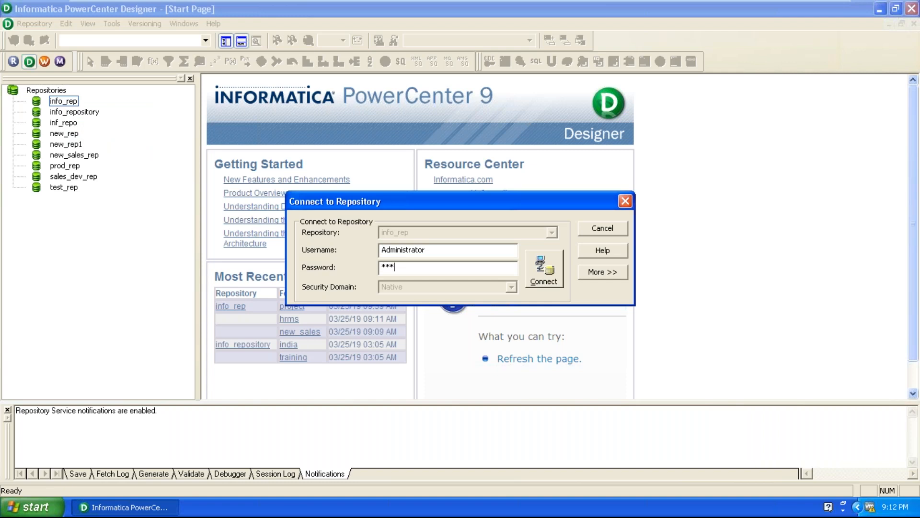
key(Return)
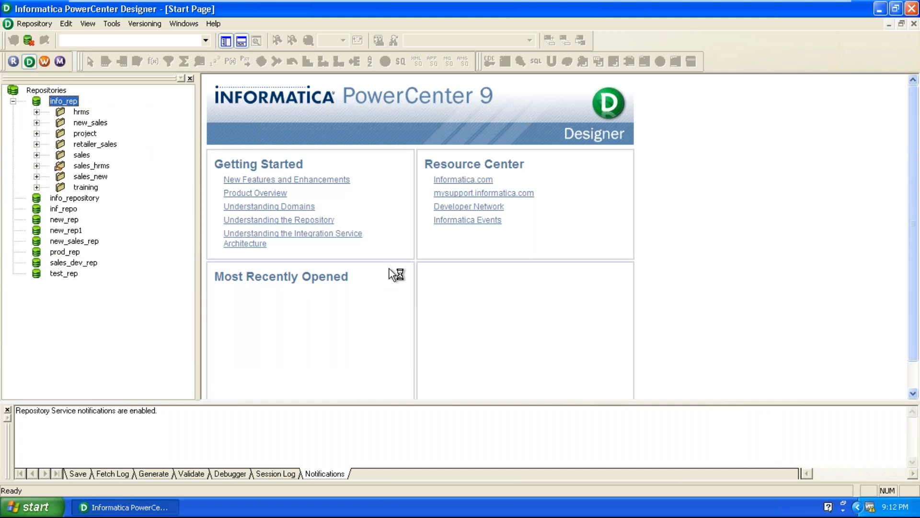
Step: Expand the training folder and its mappings, and show all columns of the EMP source in Source Analyzer
click(37, 188)
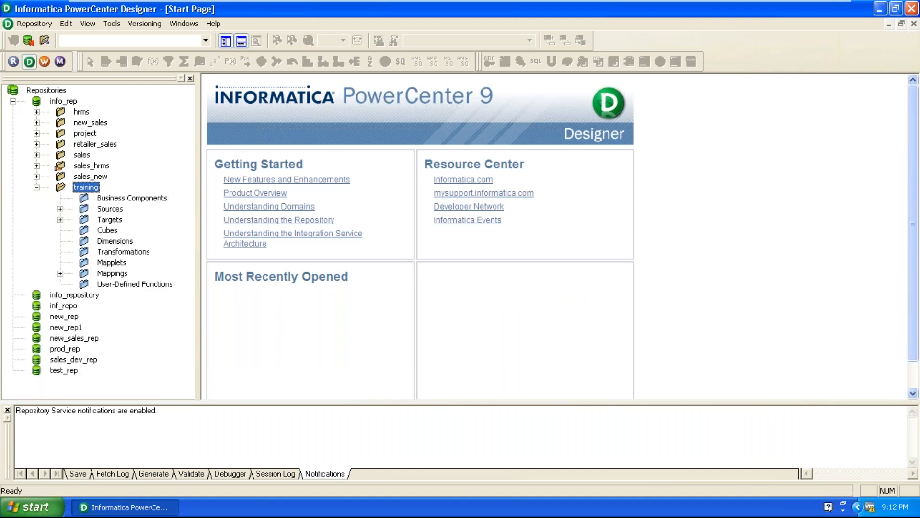
click(62, 275)
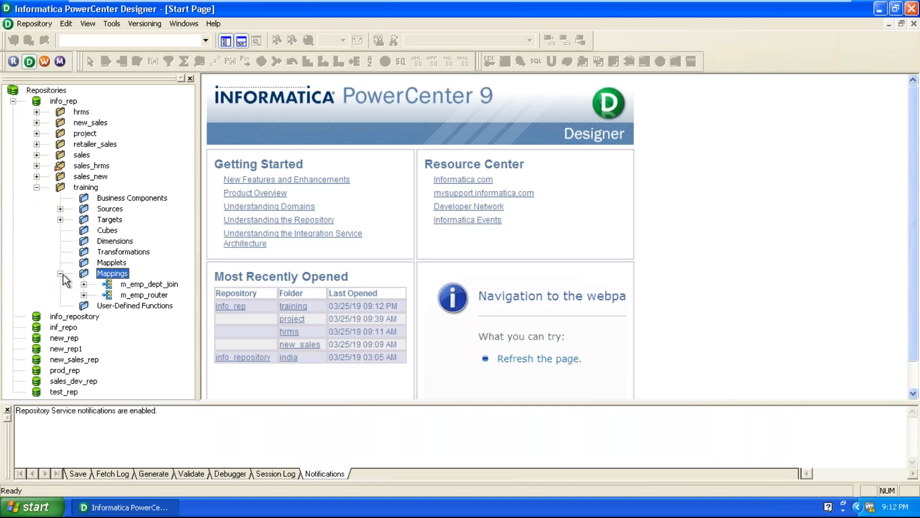
click(114, 22)
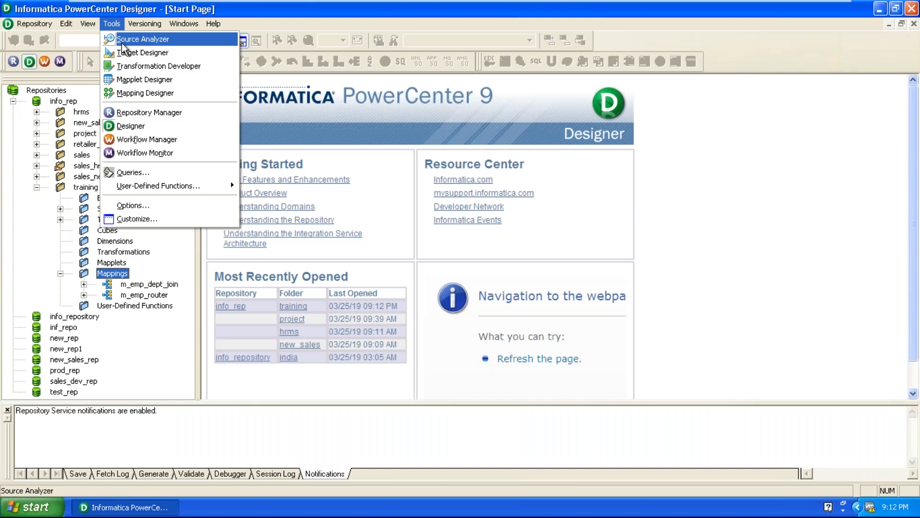
click(122, 39)
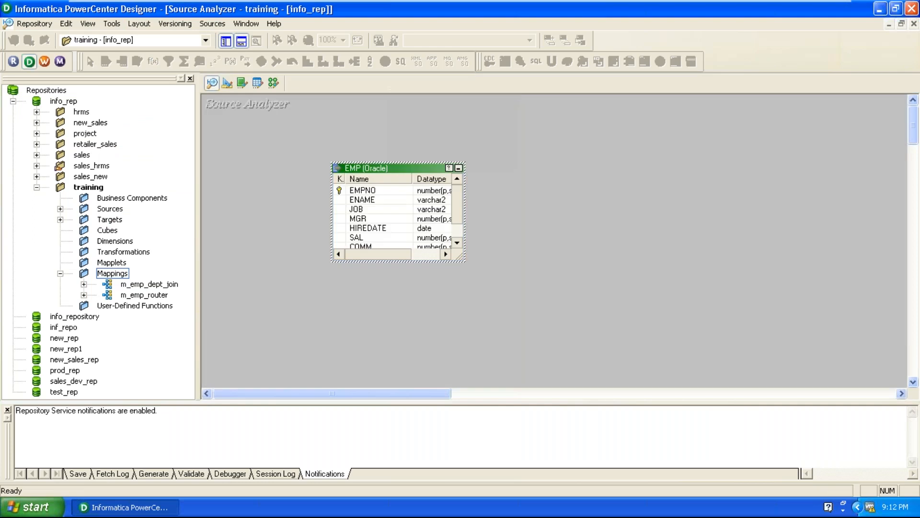
click(554, 289)
drag(387, 165, 381, 142)
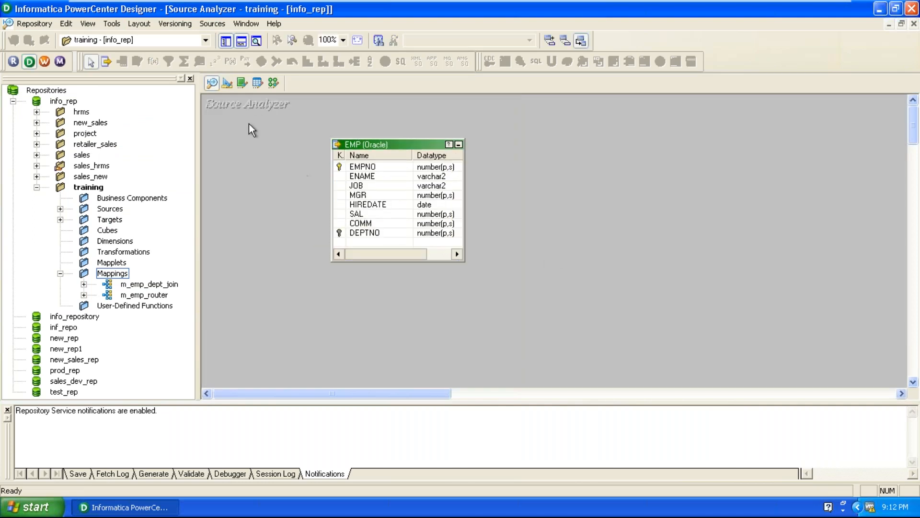
Step: Clear the Target Designer workspace and expand the training folder's Sources and Targets
click(227, 84)
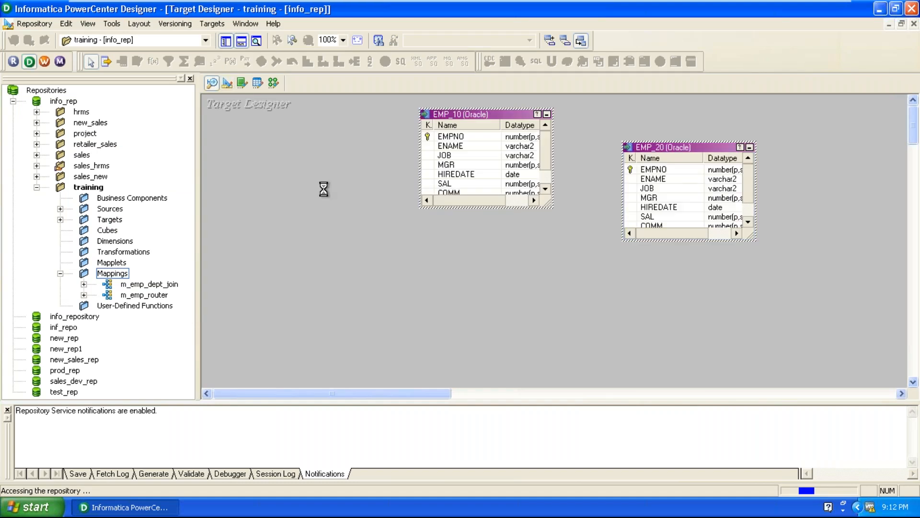
right_click(343, 206)
click(367, 229)
click(60, 209)
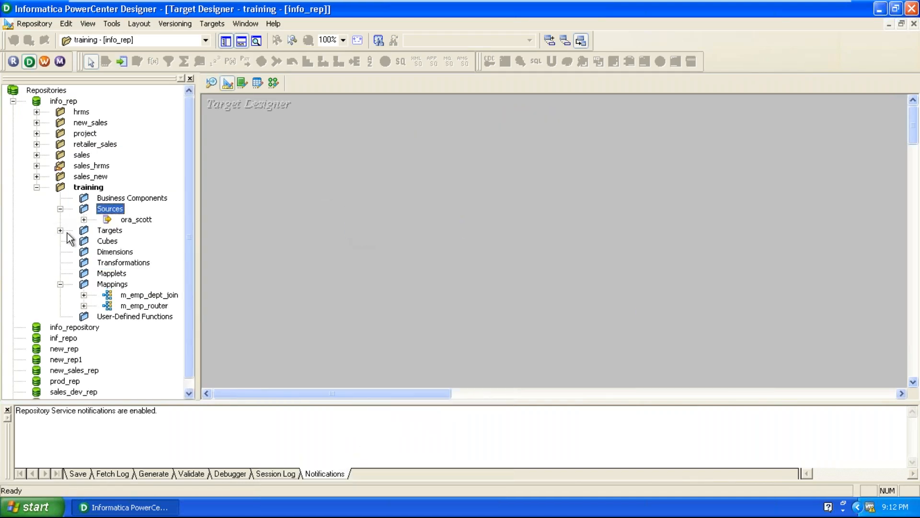
click(61, 231)
click(319, 352)
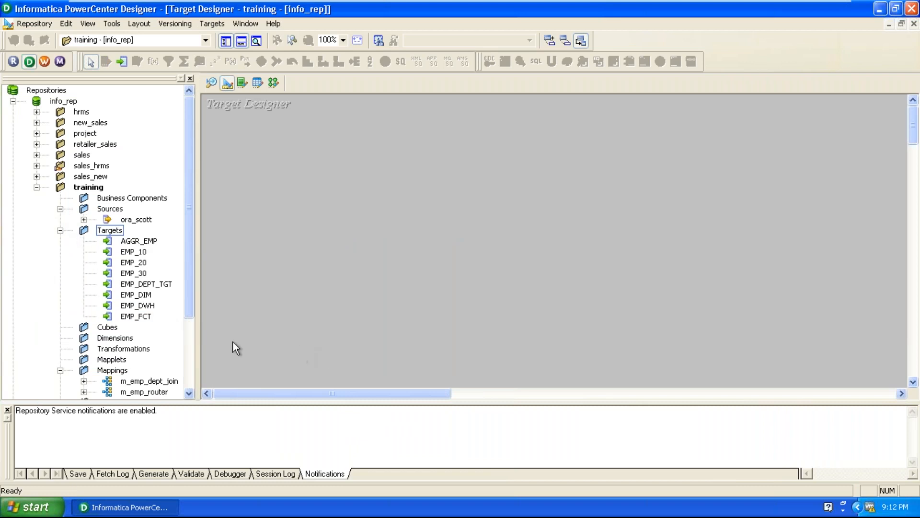
drag(148, 314, 393, 205)
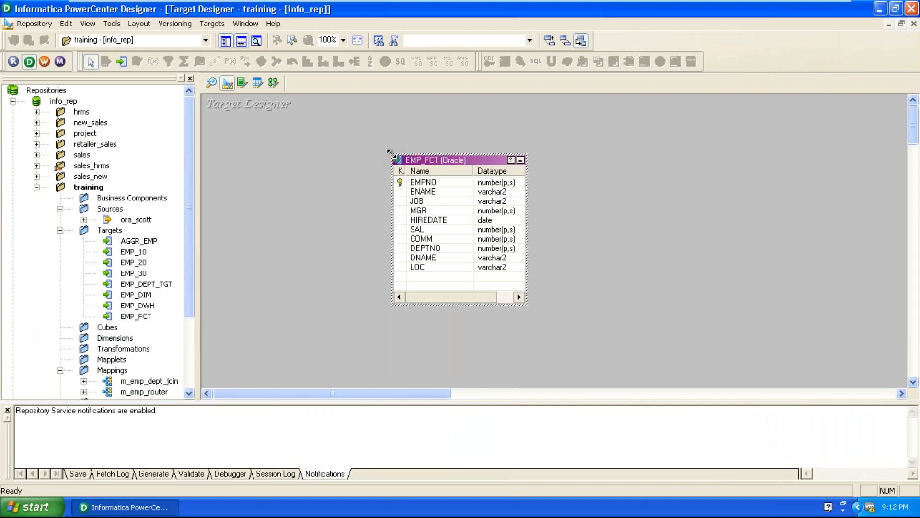
right_click(346, 192)
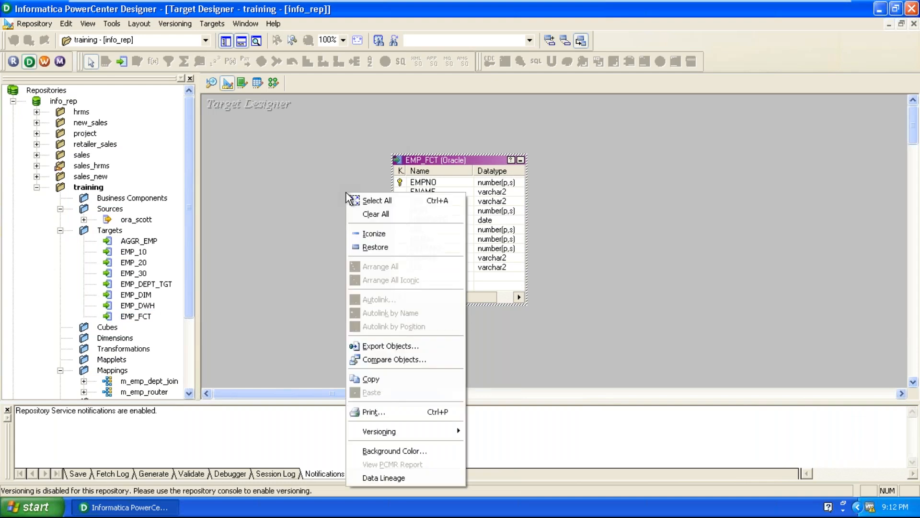
click(361, 219)
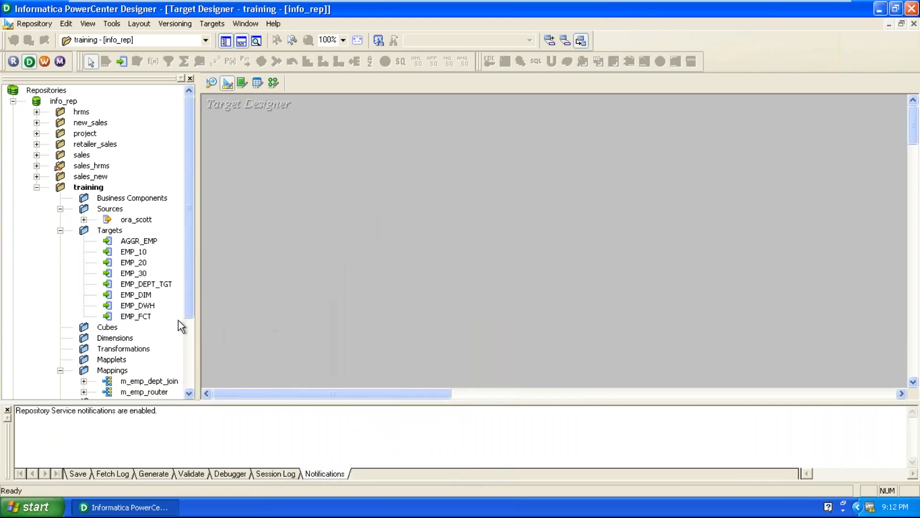
drag(144, 308, 298, 242)
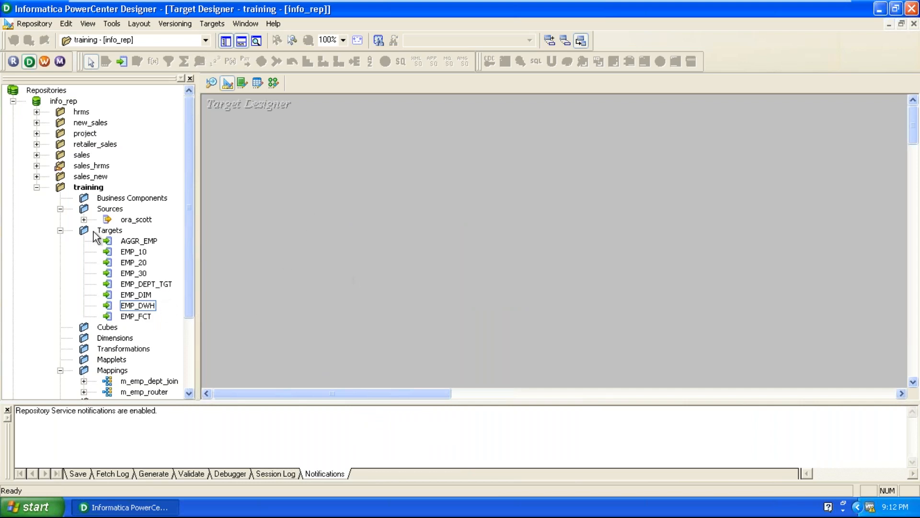
Step: Create a target definition in Target Designer from the ora_scott EMP source
click(84, 219)
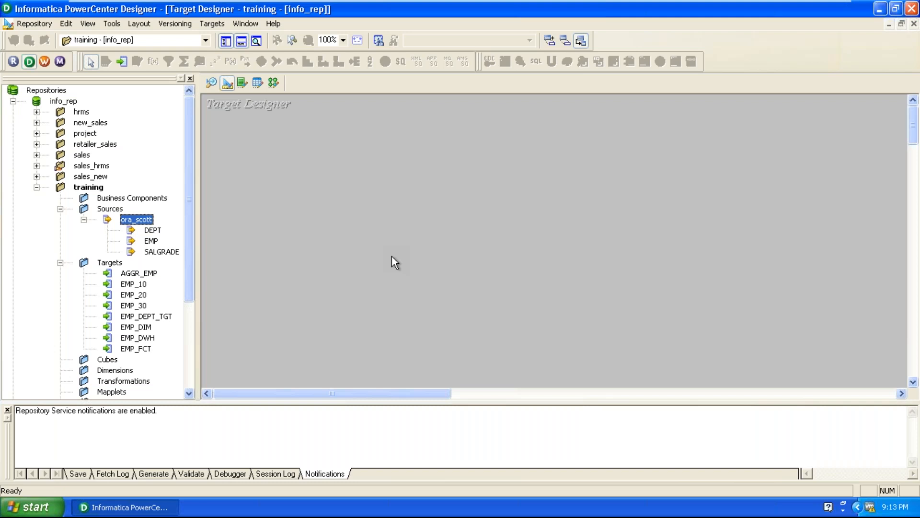
click(150, 241)
drag(150, 242, 453, 171)
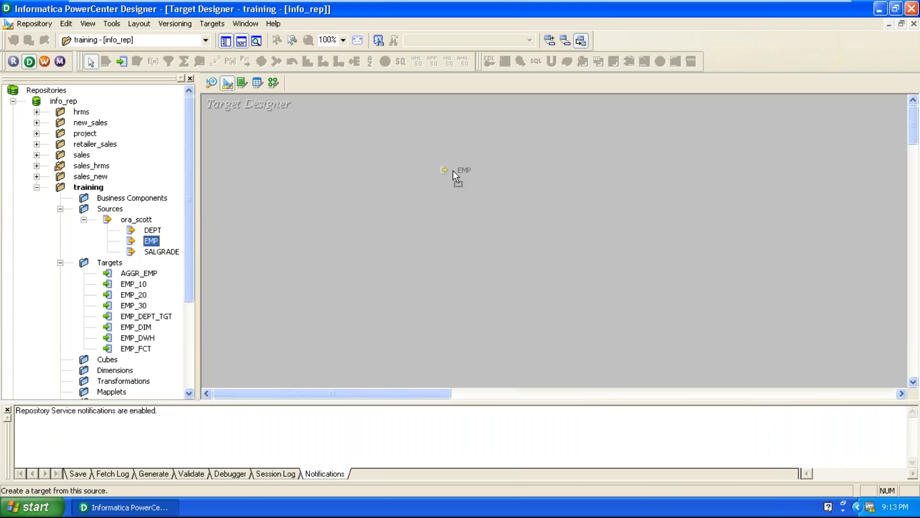
drag(453, 171, 453, 171)
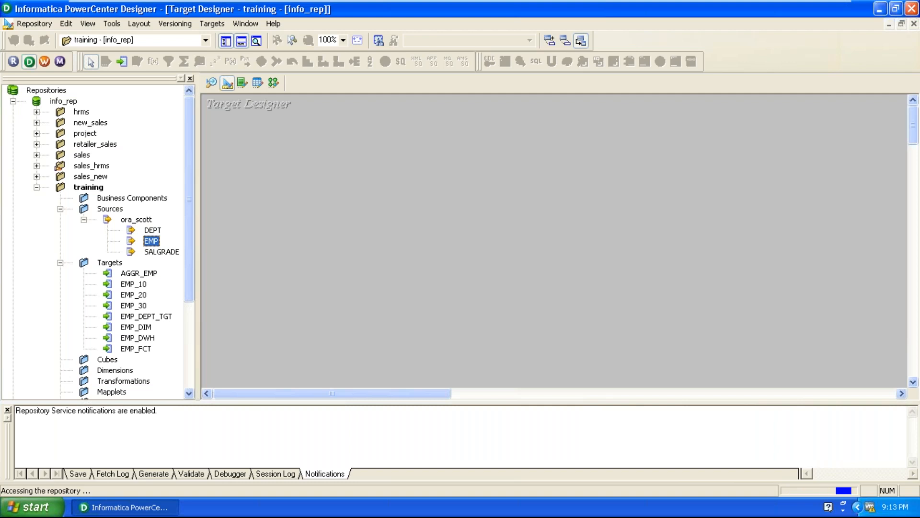
Step: Rename the new EMP target table as EMP_ETSAL_TGT
right_click(512, 182)
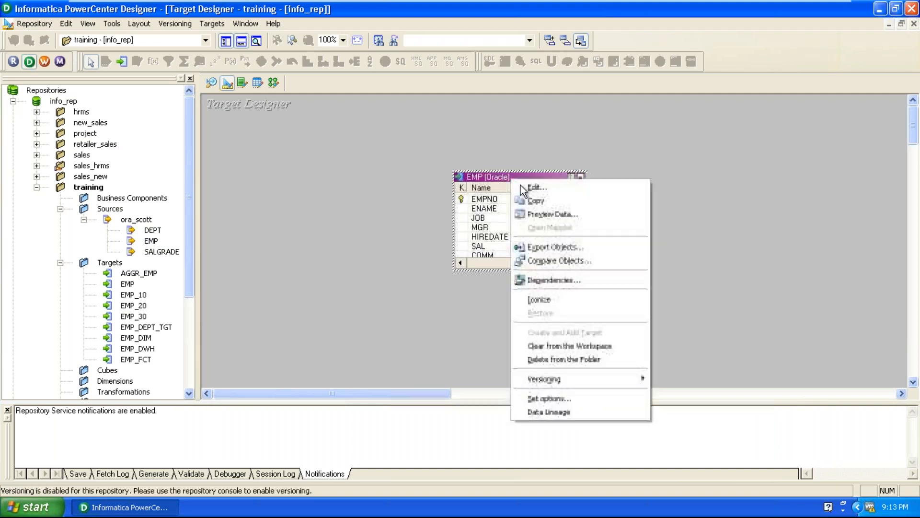
click(529, 188)
click(770, 115)
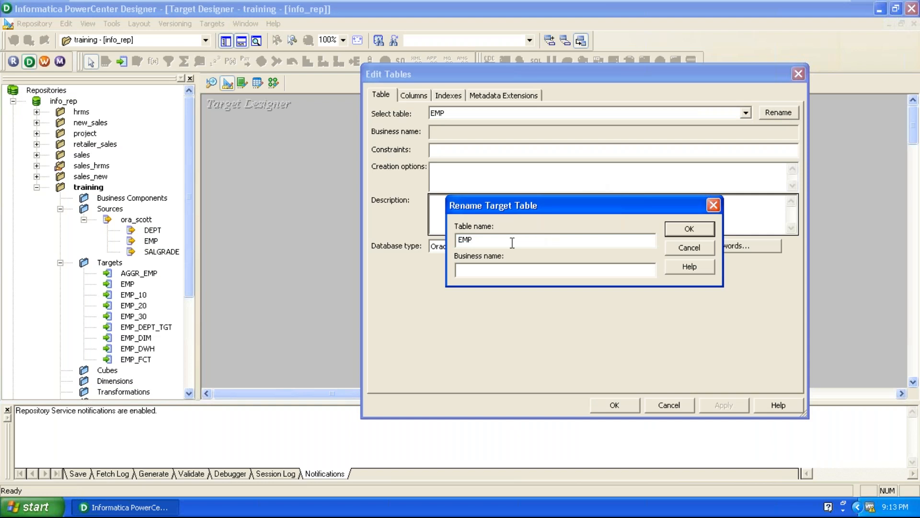
text(_ETSAL_TGT)
click(689, 228)
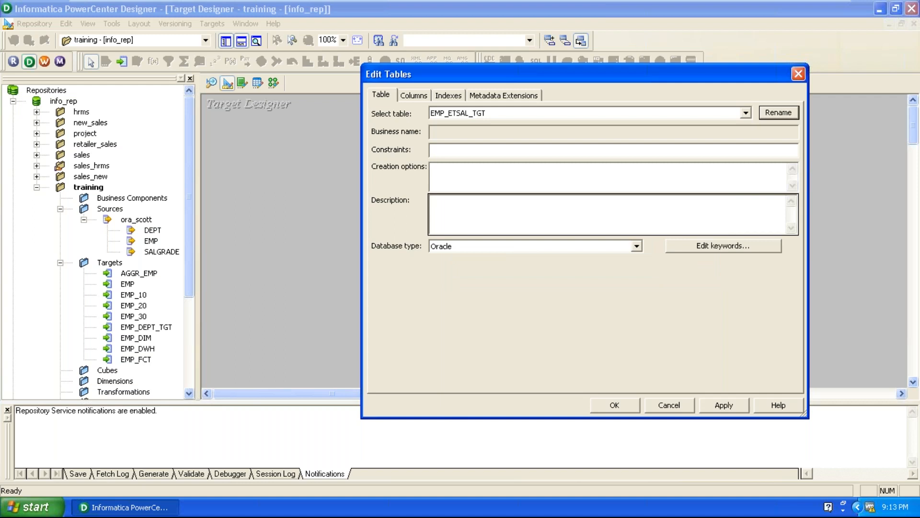
Step: Add a column named ETSAL below COMM in the EMP_ETSAL_TGT table
click(418, 96)
click(447, 230)
click(677, 133)
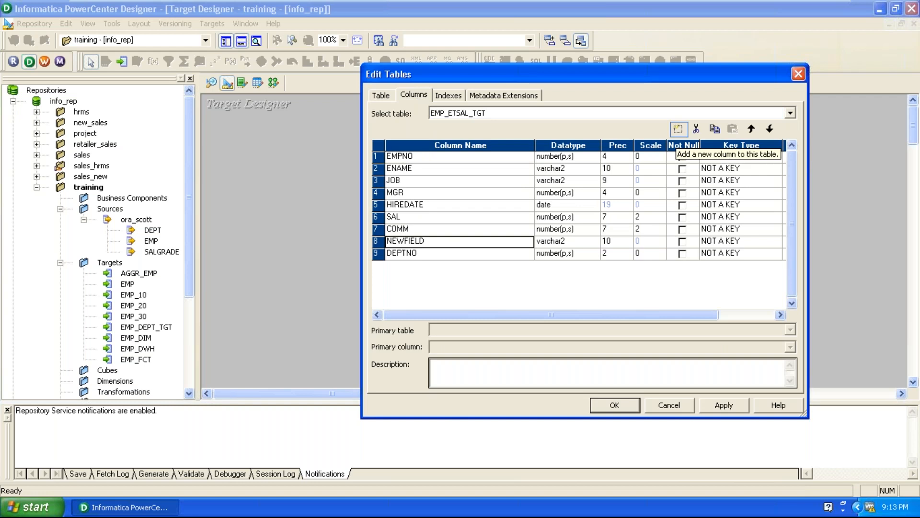
text(ETSAL)
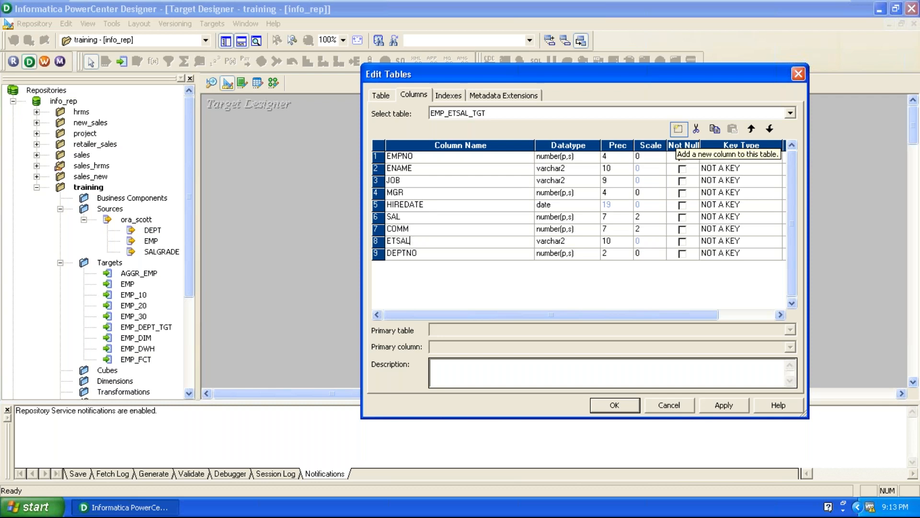
Step: Set the ETSAL column's datatype to number(p,s) with scale 2, and apply the table edits
click(586, 243)
click(586, 243)
click(570, 298)
click(658, 240)
click(661, 238)
click(660, 238)
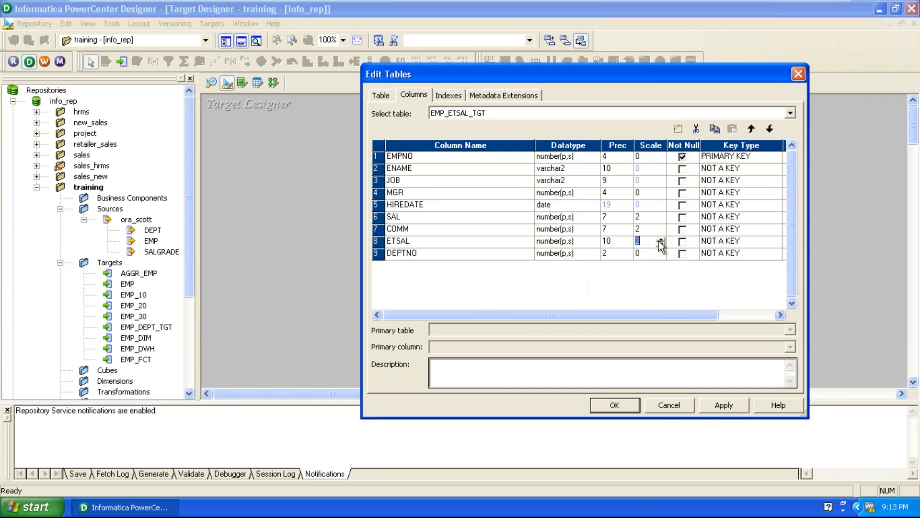
click(487, 245)
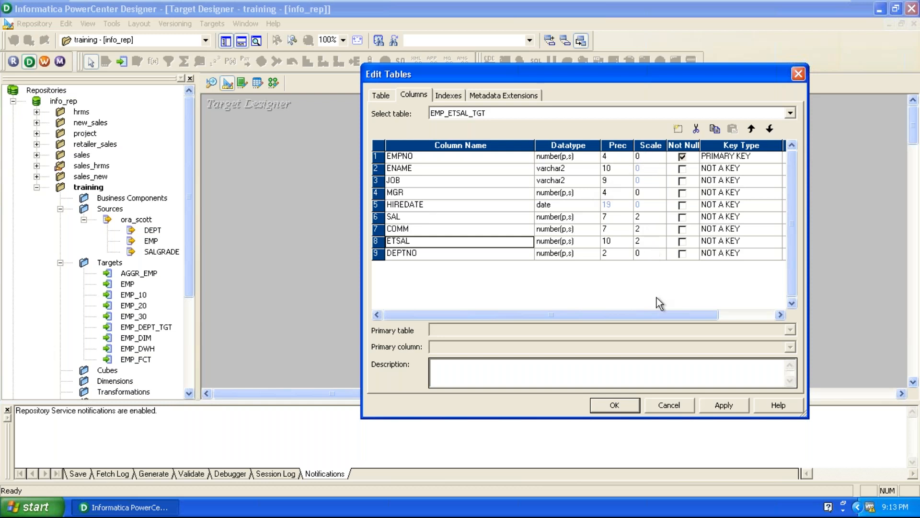
click(722, 407)
key(Return)
Step: Open SQL generation for the EMP_ETSAL_TGT target and connect to the ora_dwh ODBC data source with the database username and password
click(212, 23)
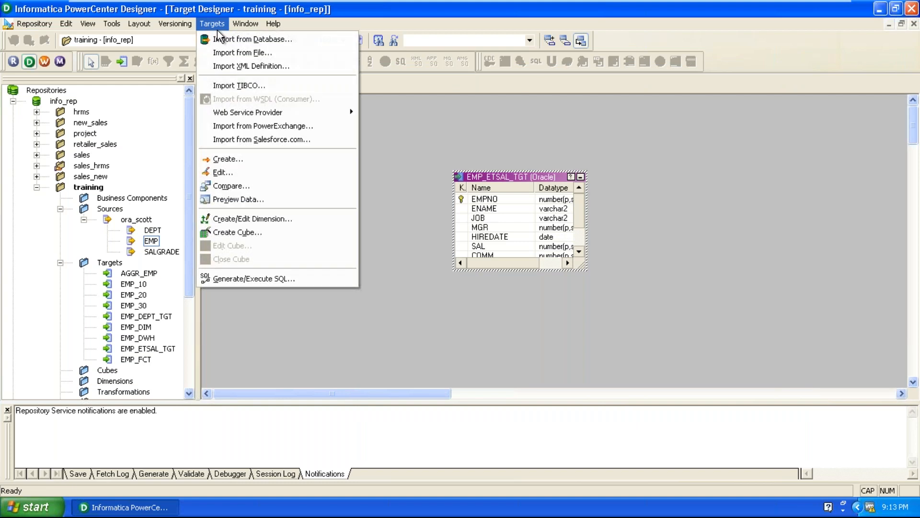
click(249, 277)
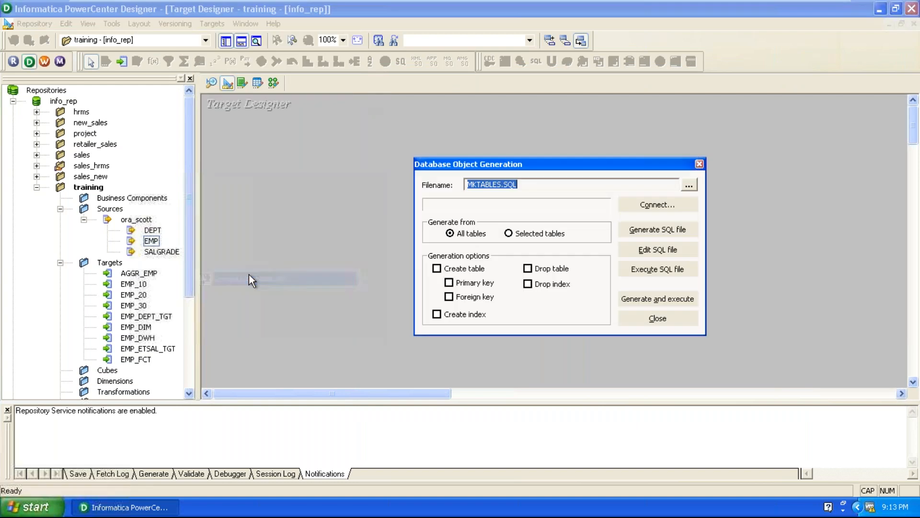
click(642, 205)
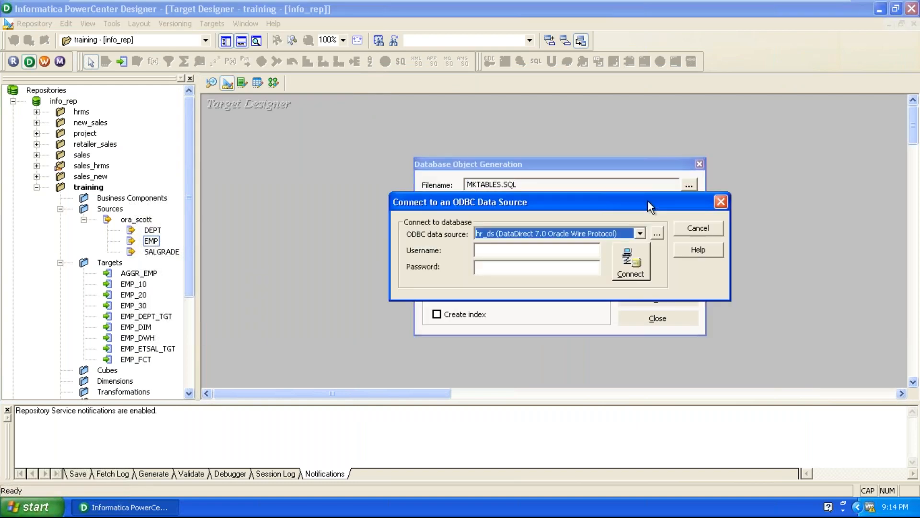
click(513, 234)
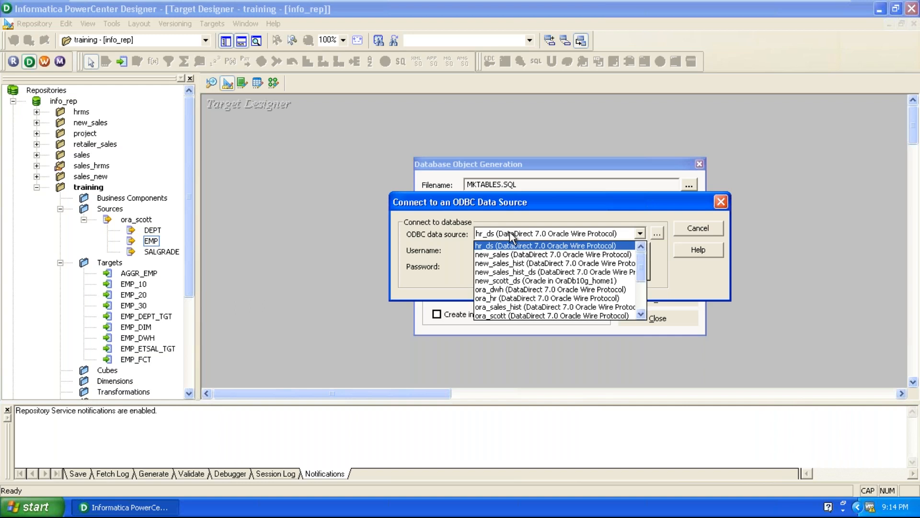
click(519, 288)
click(523, 250)
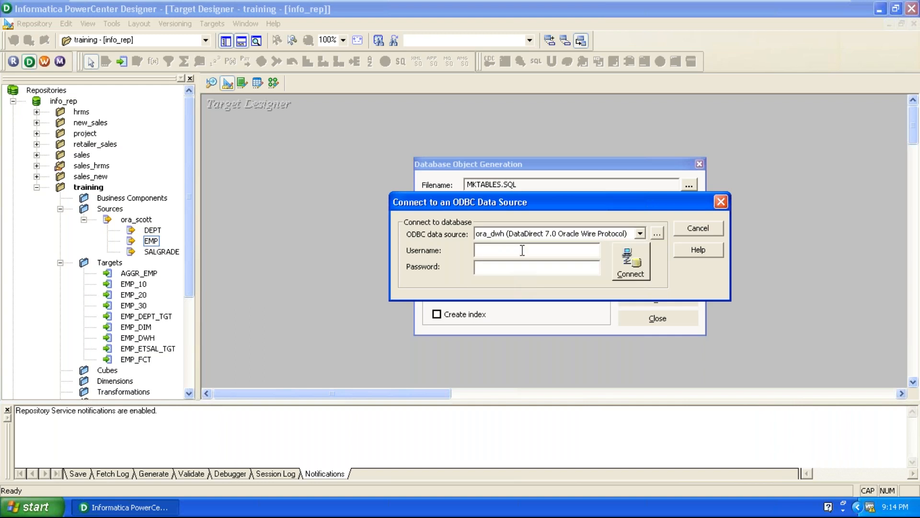
text(dwh)
key(Tab)
text(dwh)
click(631, 262)
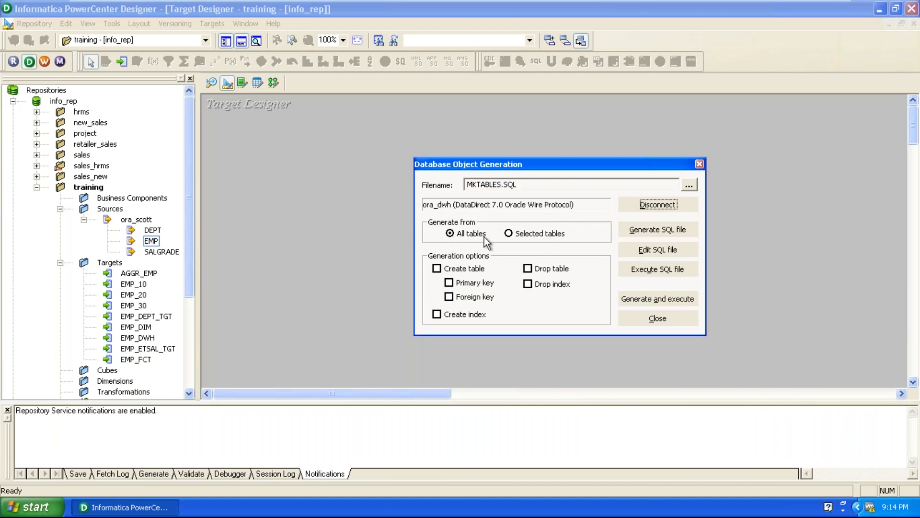
drag(552, 165, 667, 207)
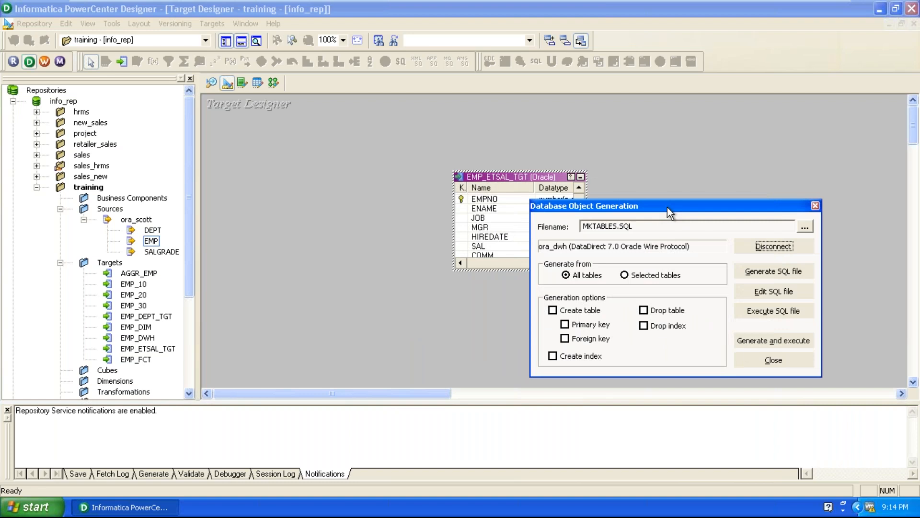
Step: Restrict the SQL generation to the selected EMP_ETSAL_TGT table, with the Create table and Primary key options enabled
drag(667, 207, 705, 206)
click(467, 179)
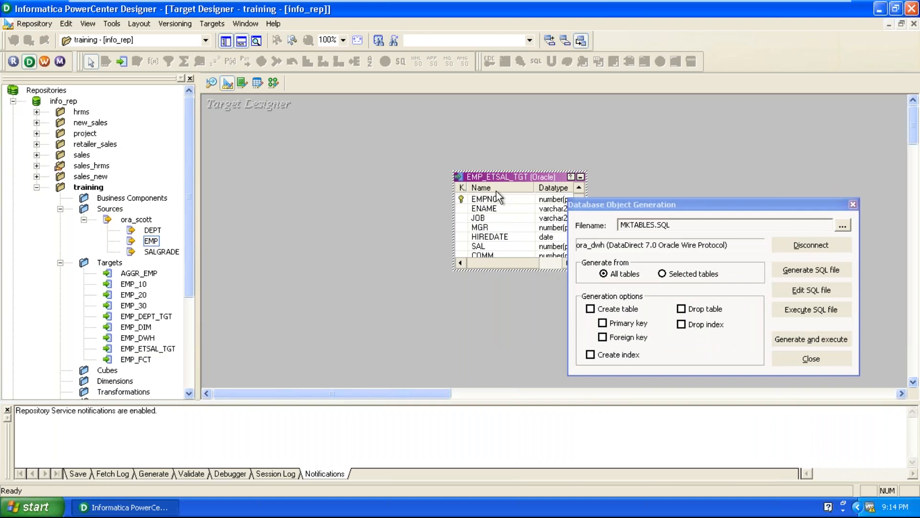
drag(621, 199, 588, 157)
click(633, 232)
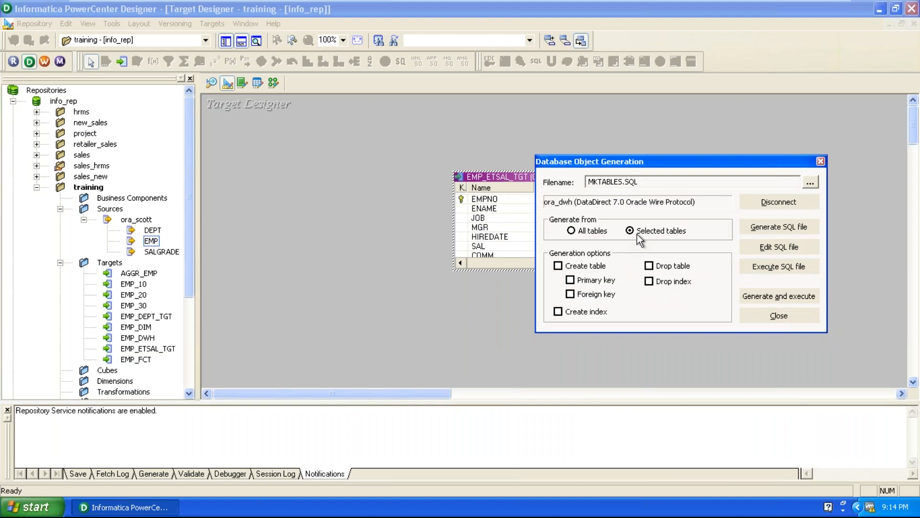
click(558, 265)
click(570, 280)
click(573, 294)
Step: Try to generate and execute the table creation SQL, overwriting the existing MKTABLES.SQL file
click(799, 297)
drag(668, 211, 655, 186)
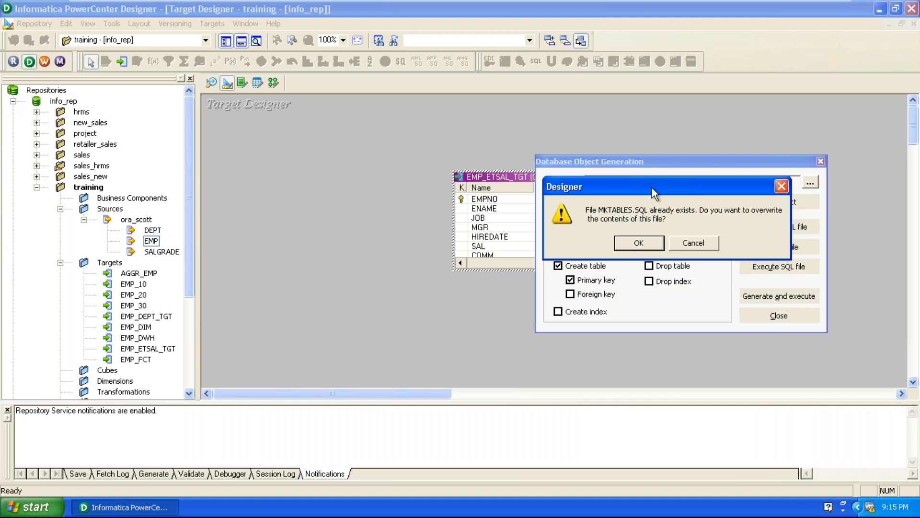
drag(655, 189, 655, 212)
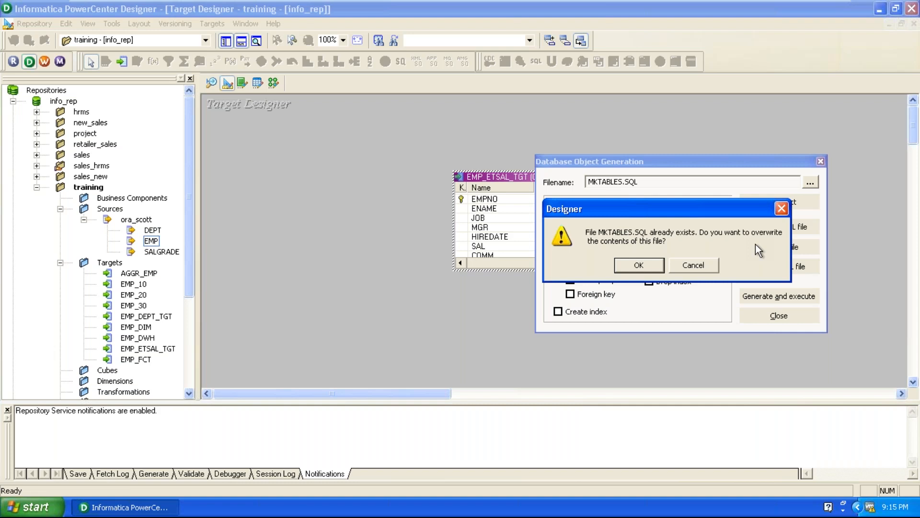
click(639, 265)
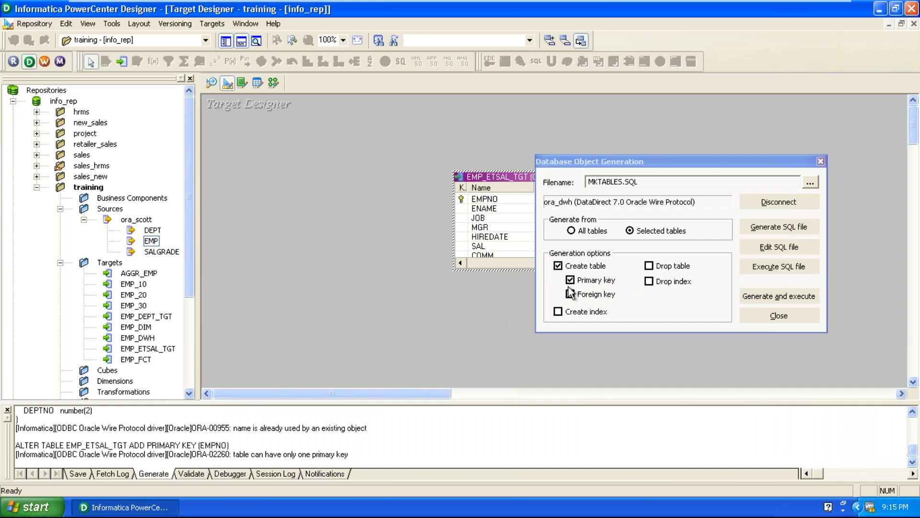
Step: Examine the generation output for the script status and the CREATE TABLE statement's result
click(272, 446)
scroll(272, 448, up, 2)
scroll(272, 447, down, 2)
scroll(272, 447, up, 3)
scroll(273, 447, up, 1)
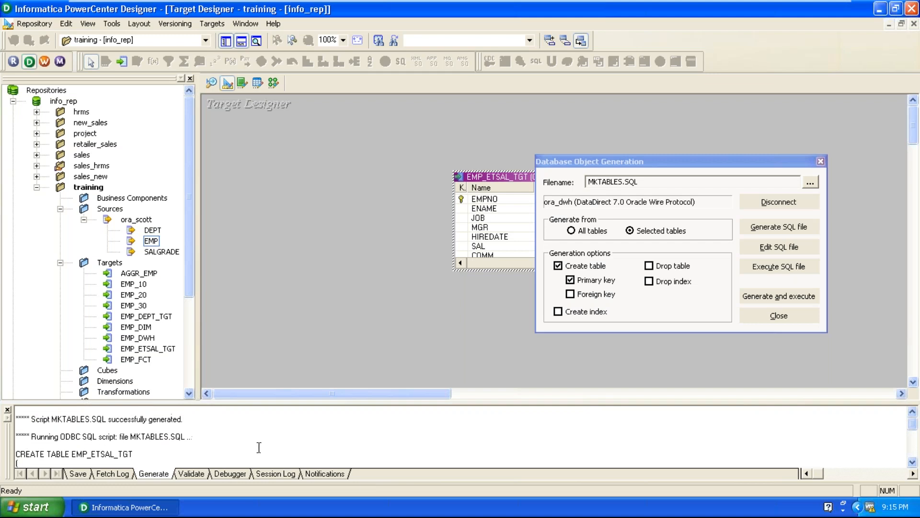
drag(24, 418, 196, 435)
scroll(197, 435, down, 4)
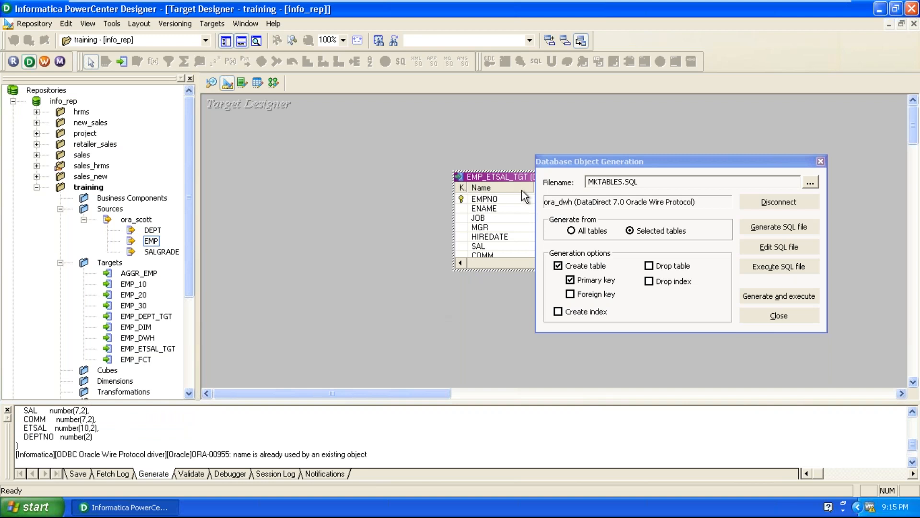
Step: Enable the Drop table option, and generate and execute the EMP_ETSAL_TGT SQL again
click(652, 266)
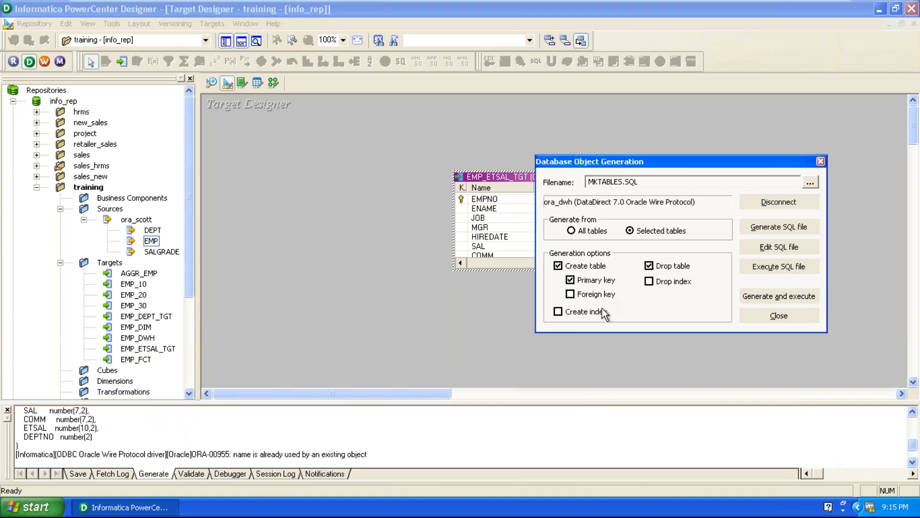
click(778, 301)
click(651, 269)
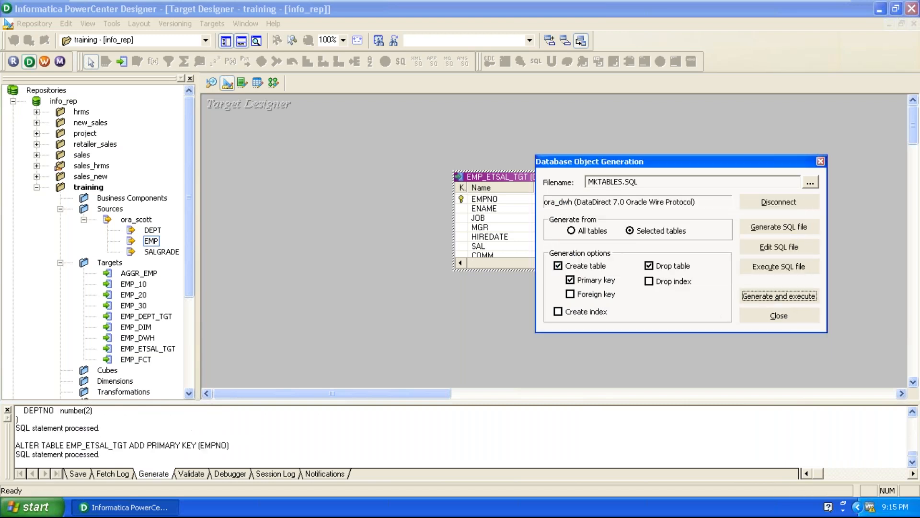
Step: Review the drop, create and primary key statements in the generation output, and close the database object generation
click(393, 434)
scroll(394, 434, up, 4)
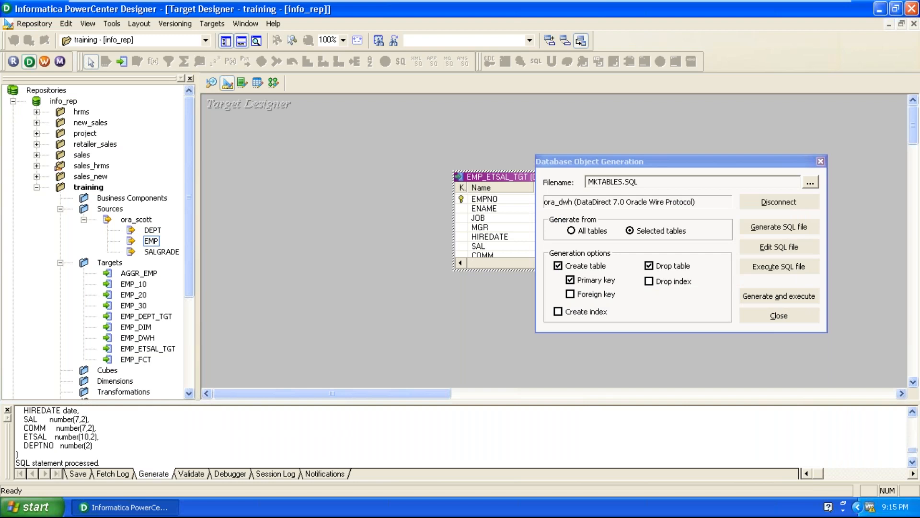
scroll(68, 450, up, 2)
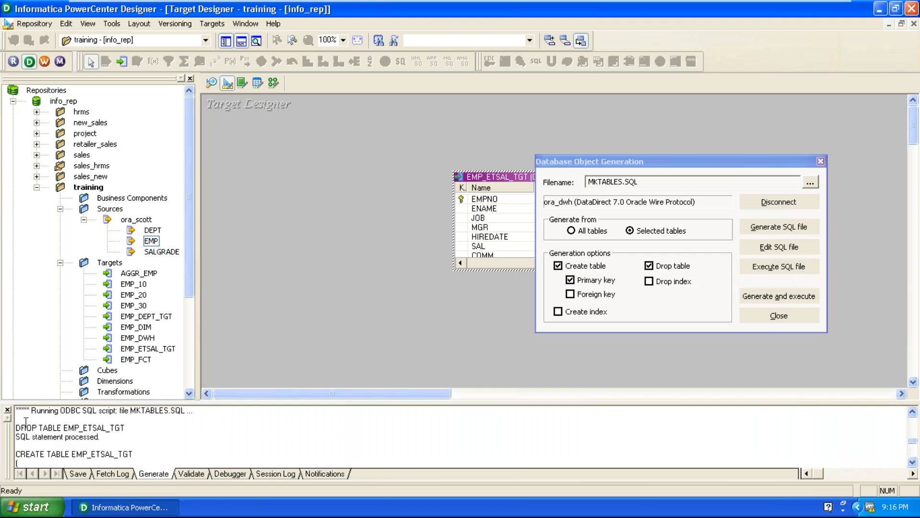
drag(21, 427, 131, 425)
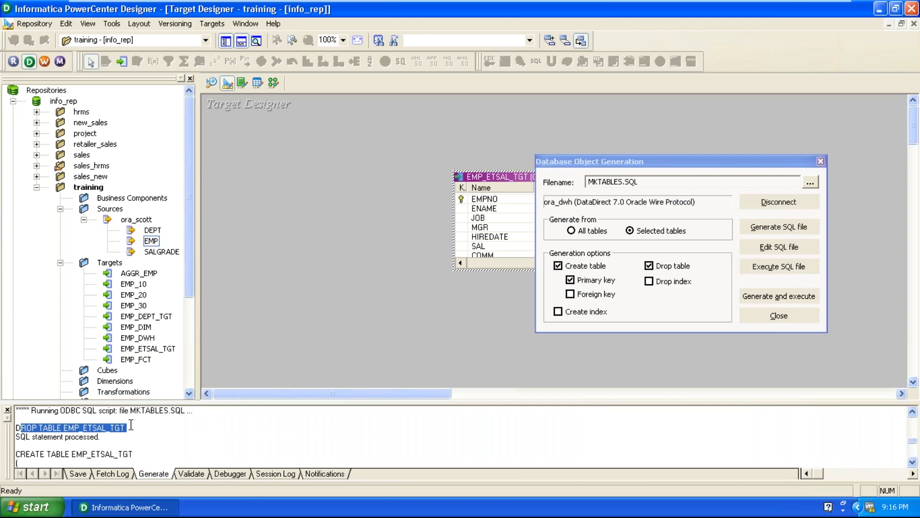
scroll(104, 435, down, 5)
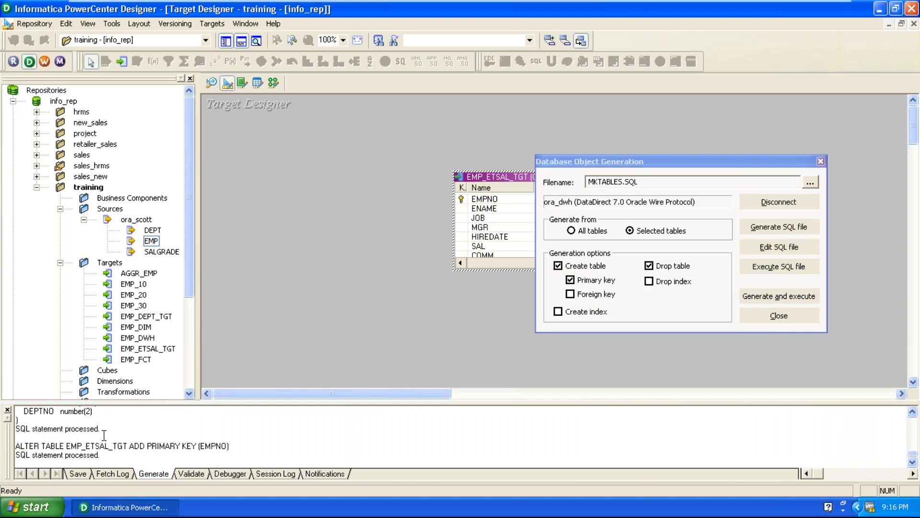
click(779, 315)
click(704, 328)
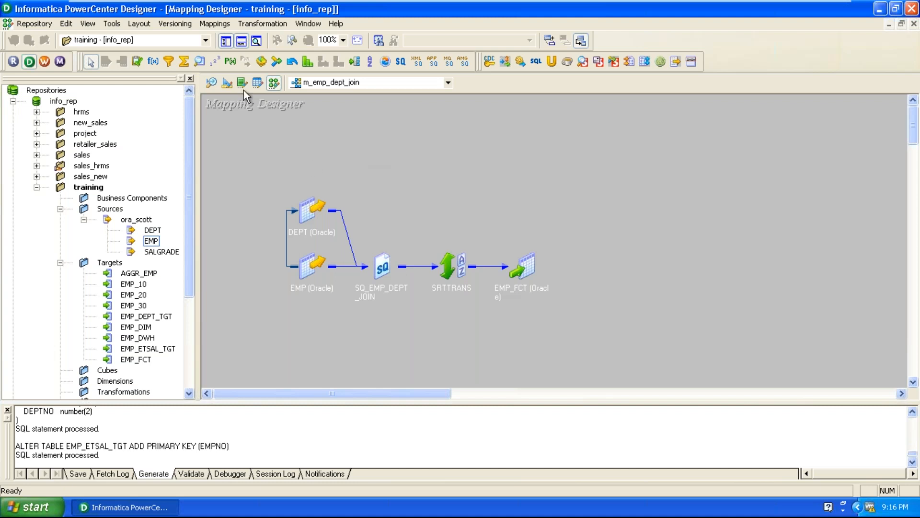
Step: Create a new mapping named m_emp_etsal_map in the Mapping Designer
click(215, 25)
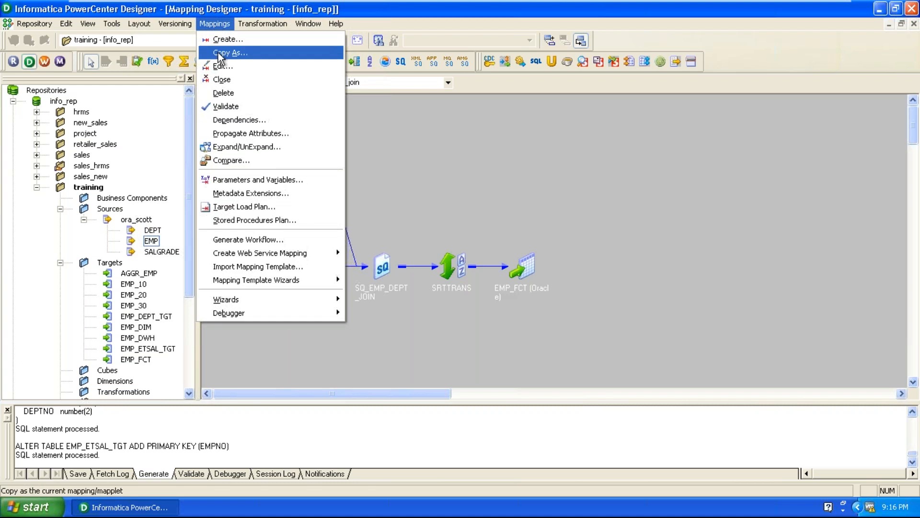
click(221, 42)
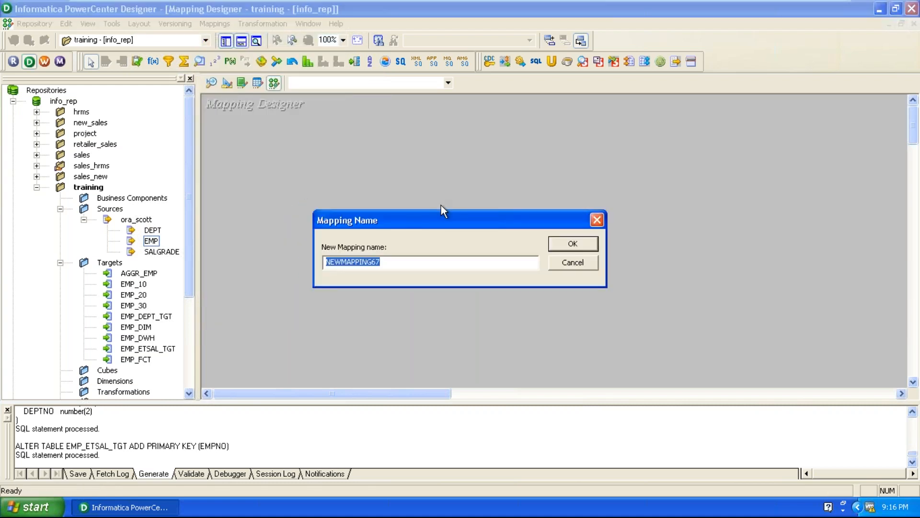
text(m_emp_etsa)
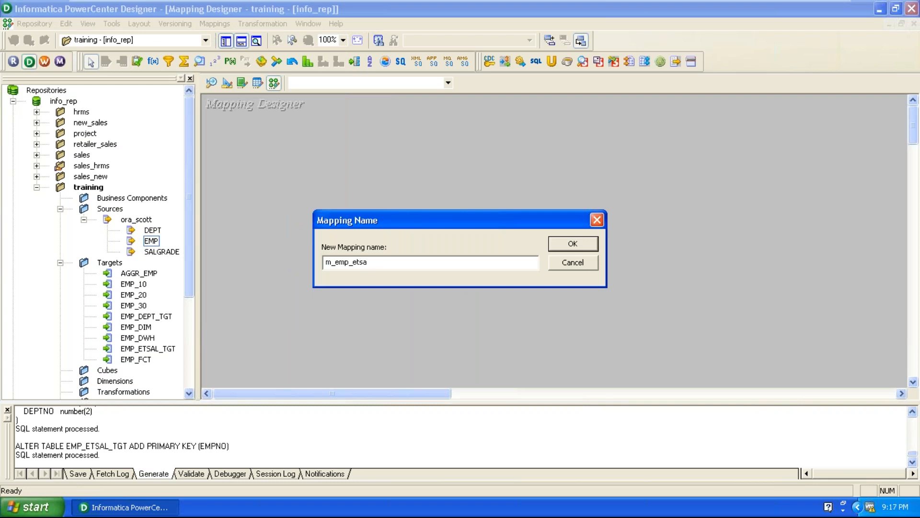
text(l_map)
key(Return)
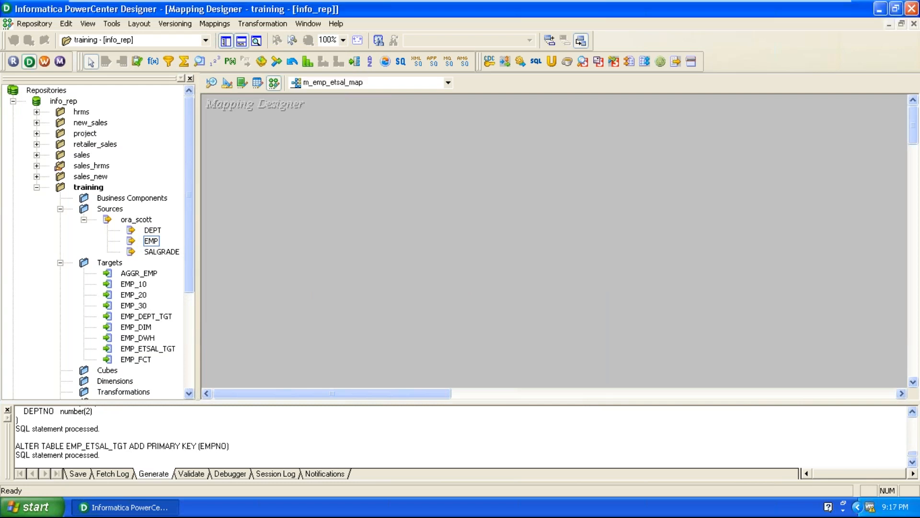
Step: Add the EMP source and the EMP_ETSAL_TGT target to the mapping, with the source qualifier between them
click(151, 241)
drag(151, 243, 302, 186)
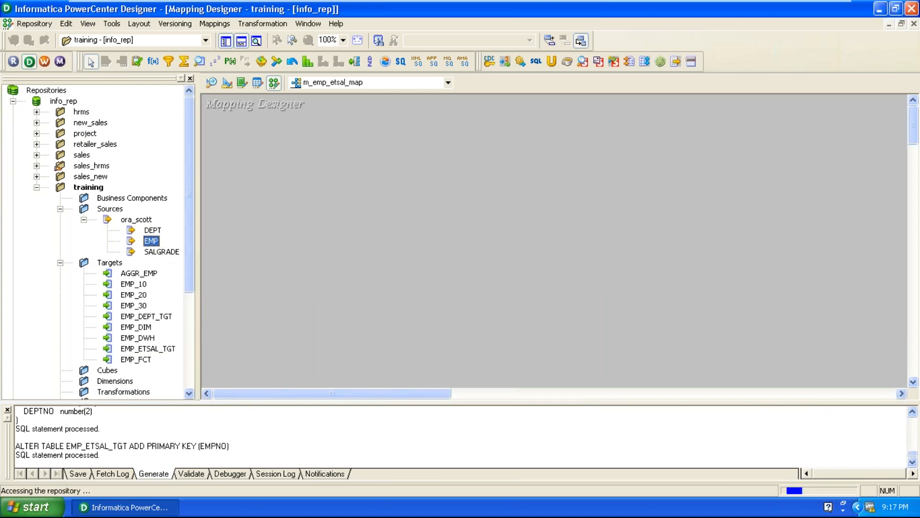
drag(421, 254, 569, 159)
drag(146, 349, 739, 172)
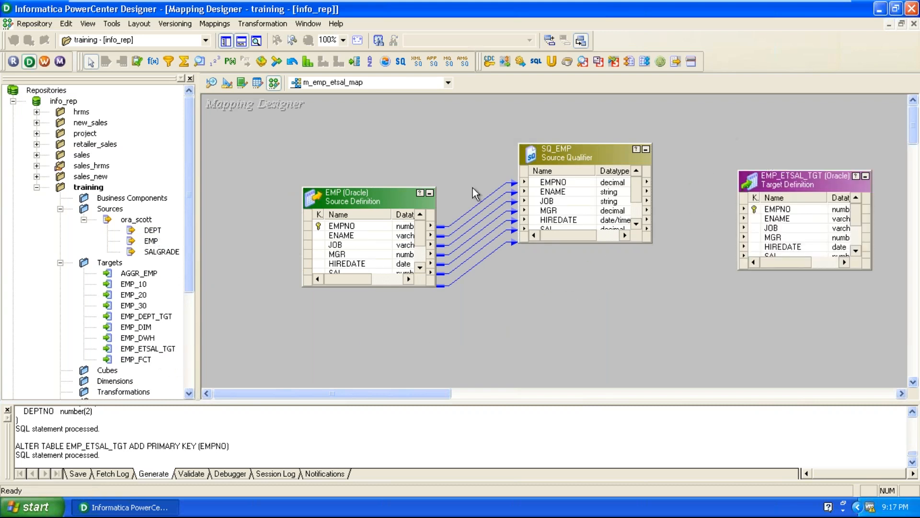
Step: Rearrange EMP and SQ_EMP, and enlarge SQ_EMP and EMP_ETSAL_TGT to show all their ports
drag(353, 200, 307, 211)
drag(568, 159, 521, 189)
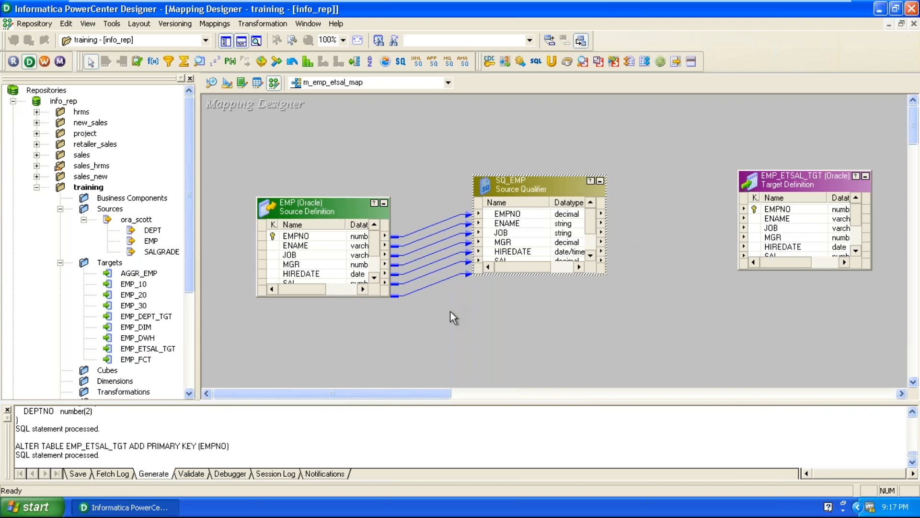
drag(801, 171, 800, 102)
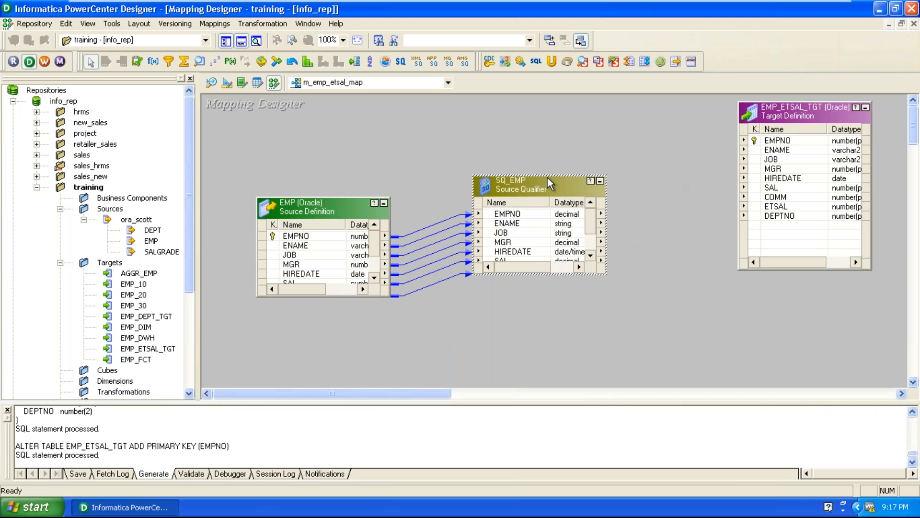
drag(548, 177, 548, 138)
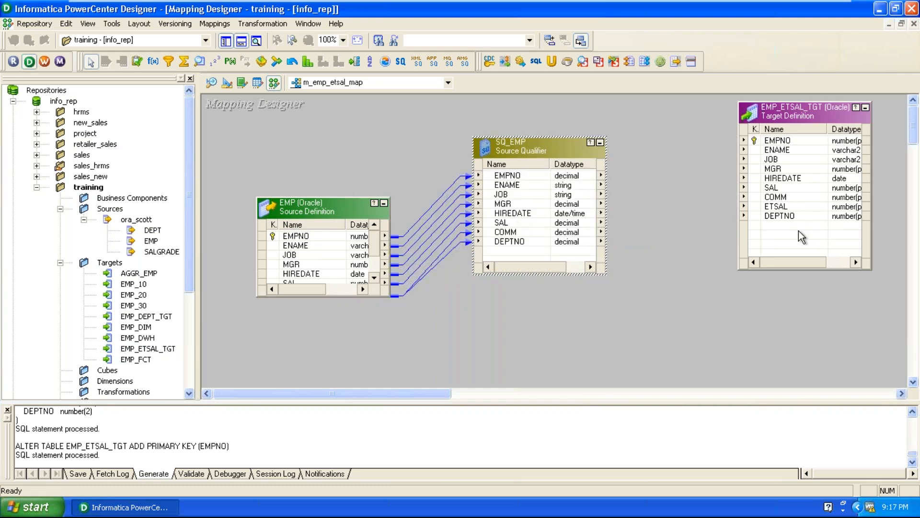
click(762, 207)
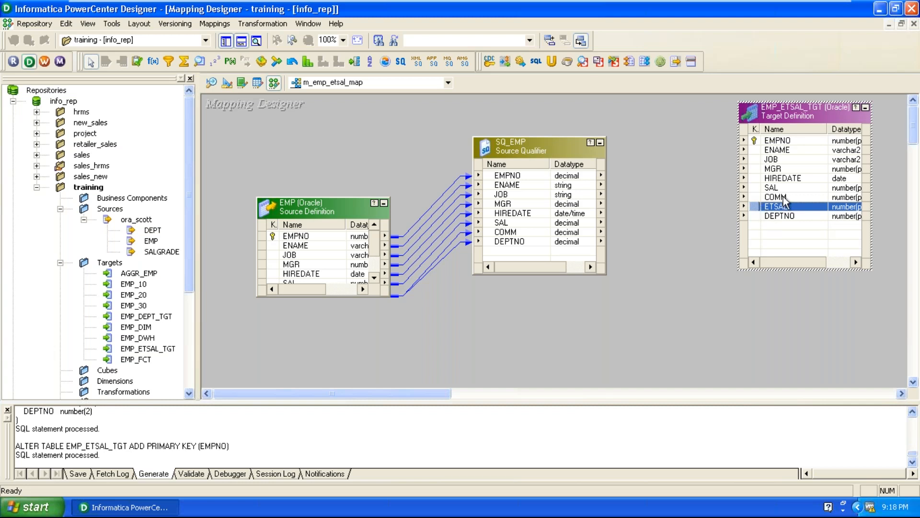
click(784, 141)
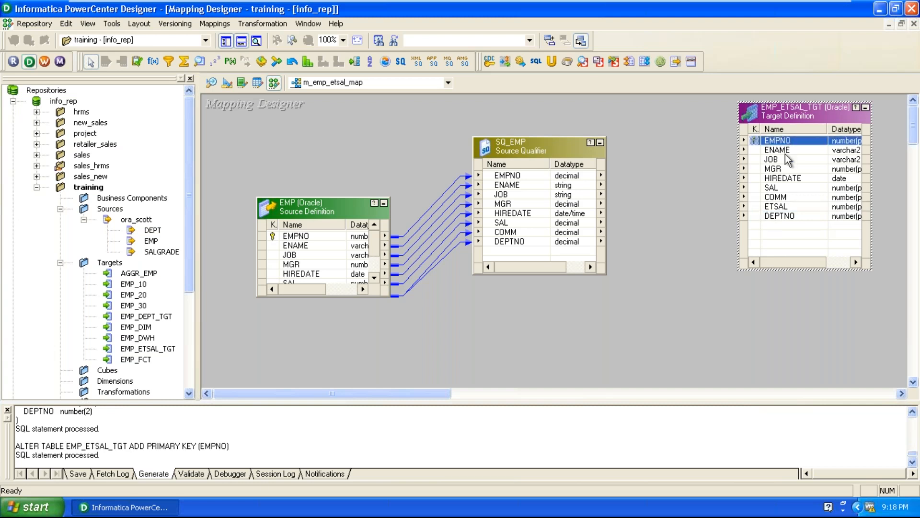
click(786, 210)
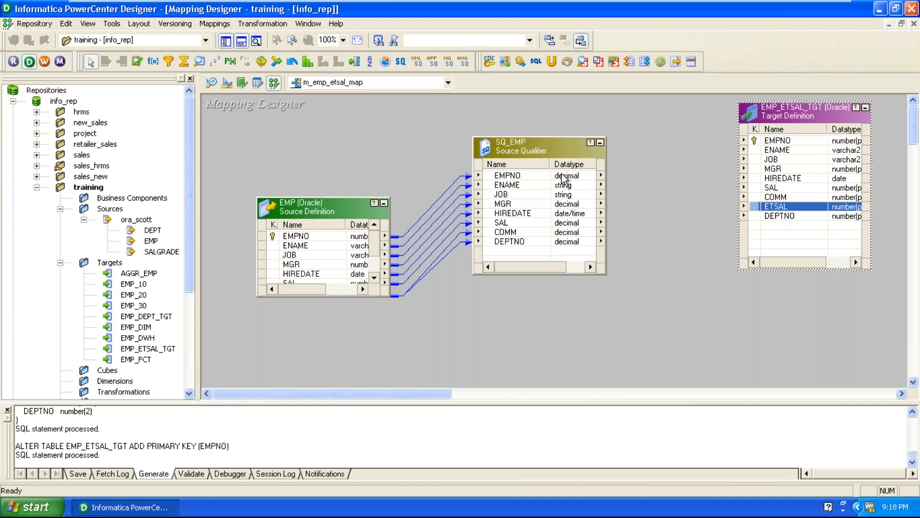
Step: Make room in the mapping and place an Expression transformation between SQ_EMP and EMP_ETSAL_TGT
drag(553, 152, 508, 141)
drag(313, 215, 261, 192)
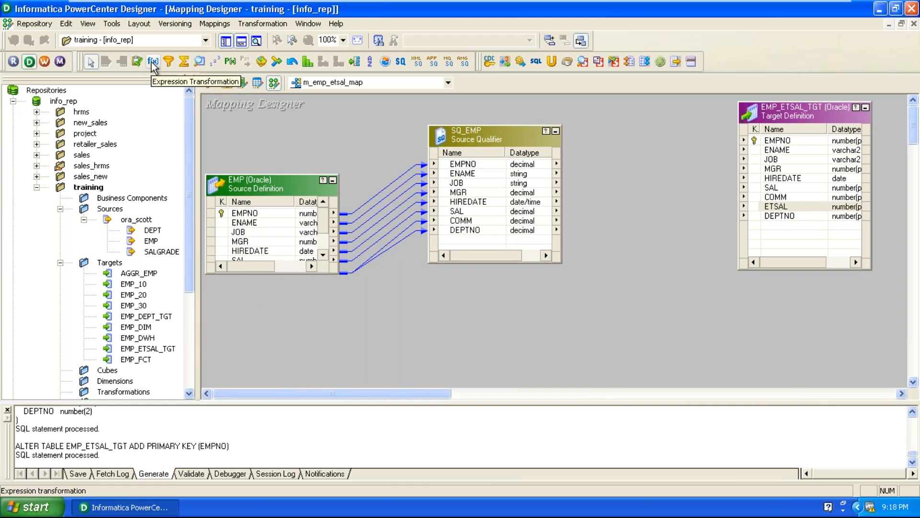
click(153, 62)
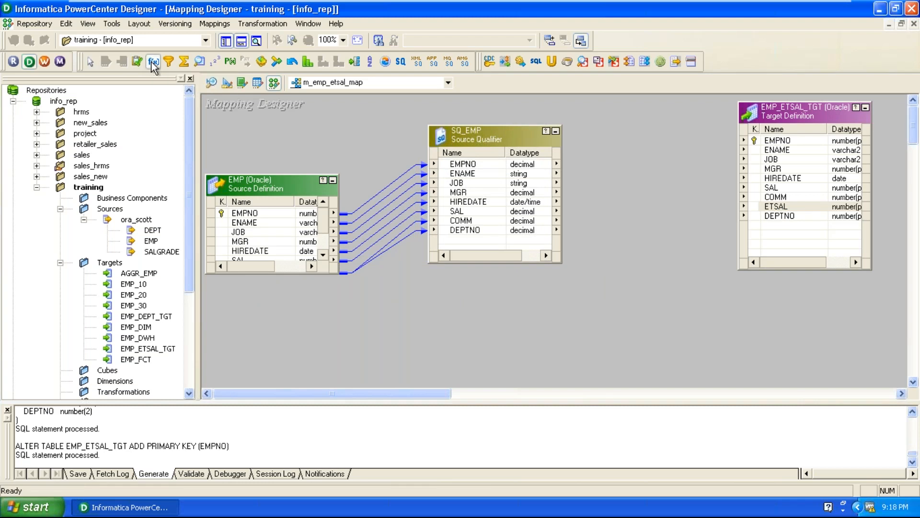
click(599, 133)
drag(796, 115, 838, 137)
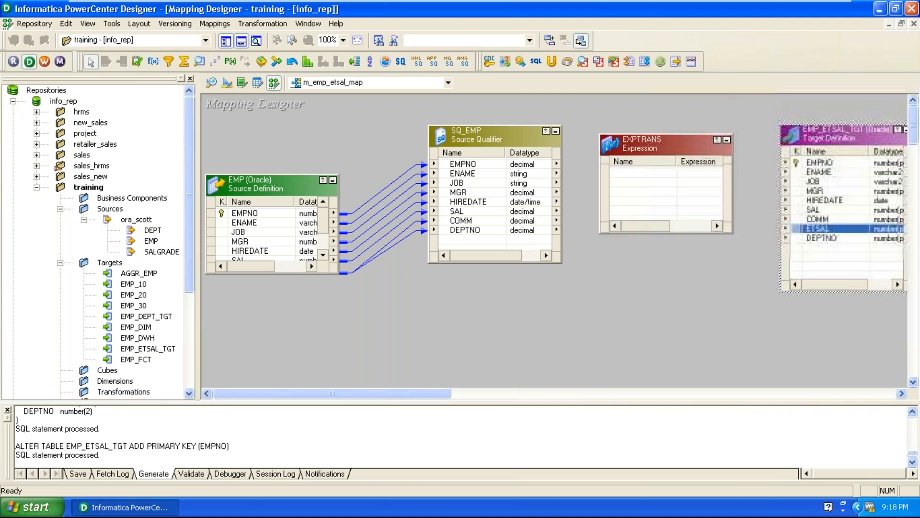
click(619, 337)
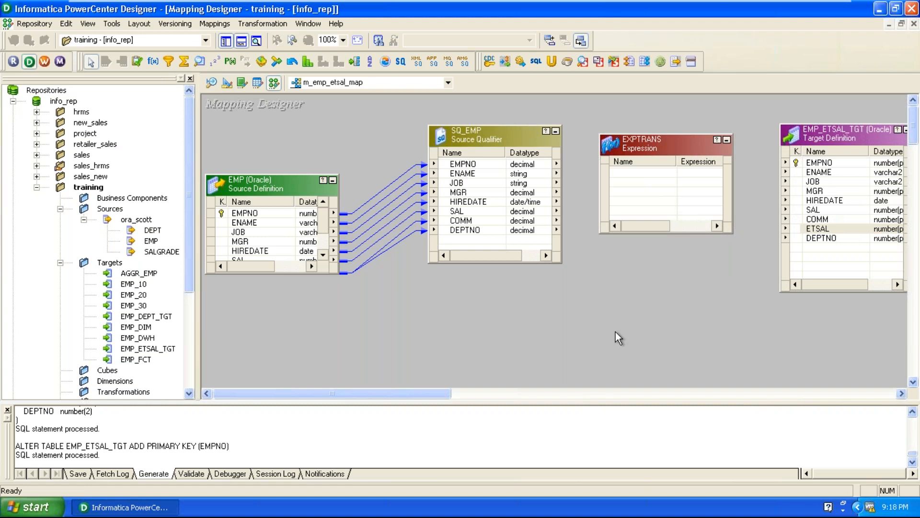
Step: Link all ports of the SQ_EMP source qualifier, EMPNO through DEPTNO, into the Expression transformation
right_click(474, 169)
click(482, 174)
drag(460, 169, 643, 191)
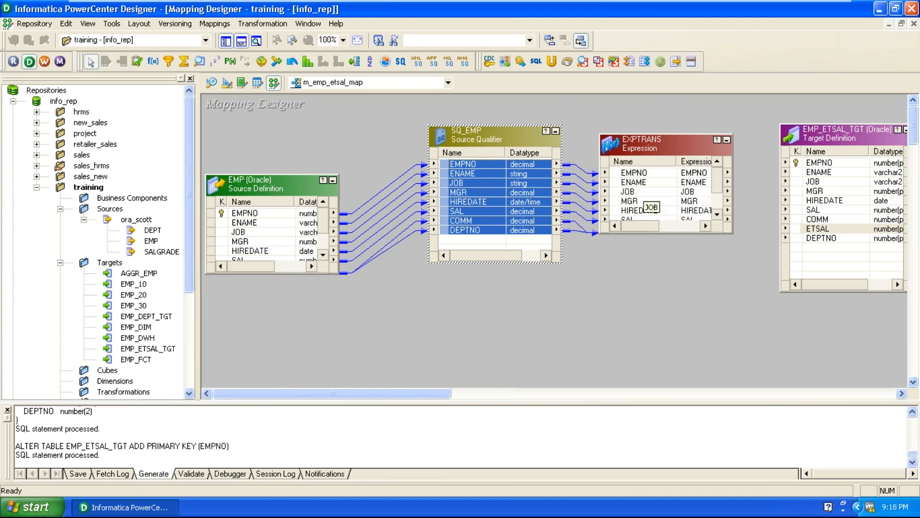
Step: Iconize SQ_EMP, and reposition and enlarge the Expression transformation to show all its ports
click(555, 130)
drag(651, 159, 631, 129)
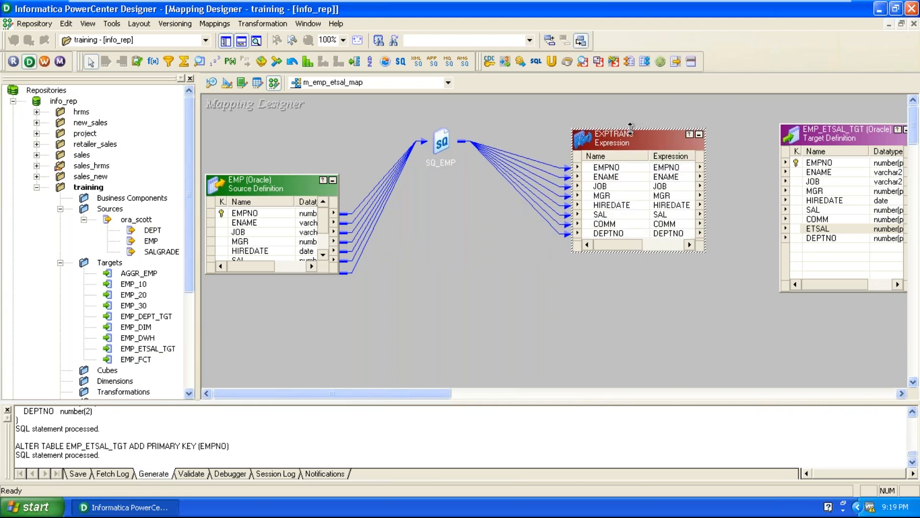
drag(631, 126, 634, 112)
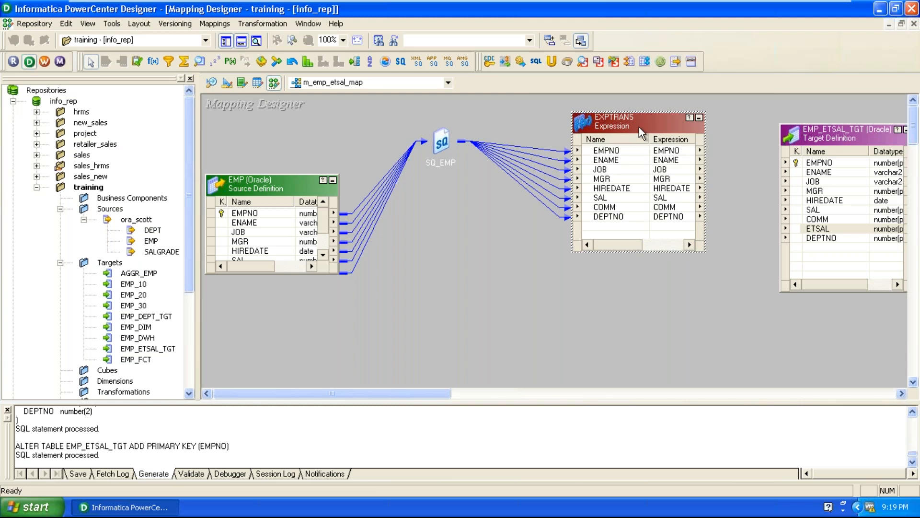
Step: Add a new port named ETSAL after COMM in the EXPTRANS Expression transformation
double_click(640, 128)
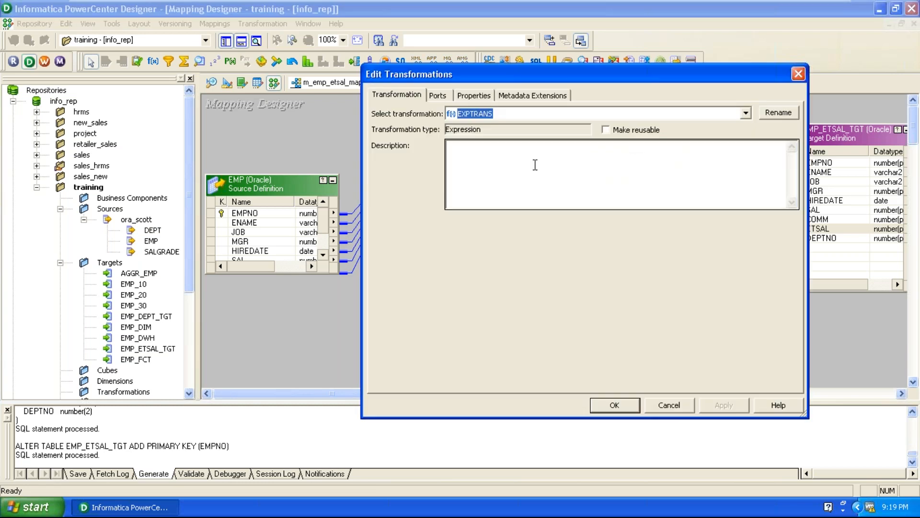
click(437, 95)
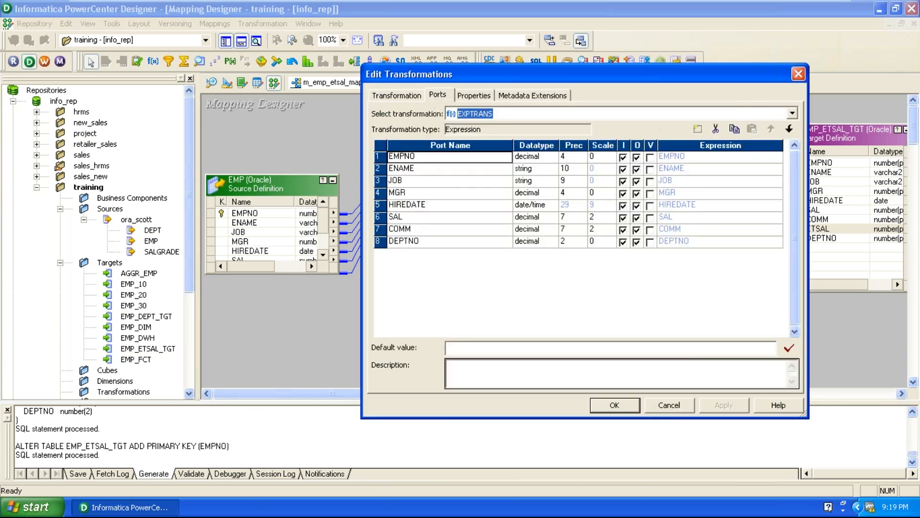
click(436, 232)
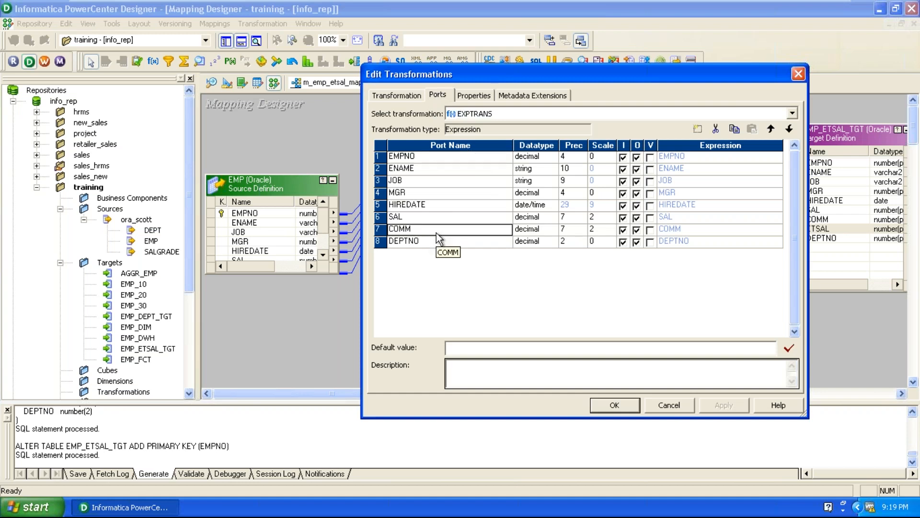
click(698, 129)
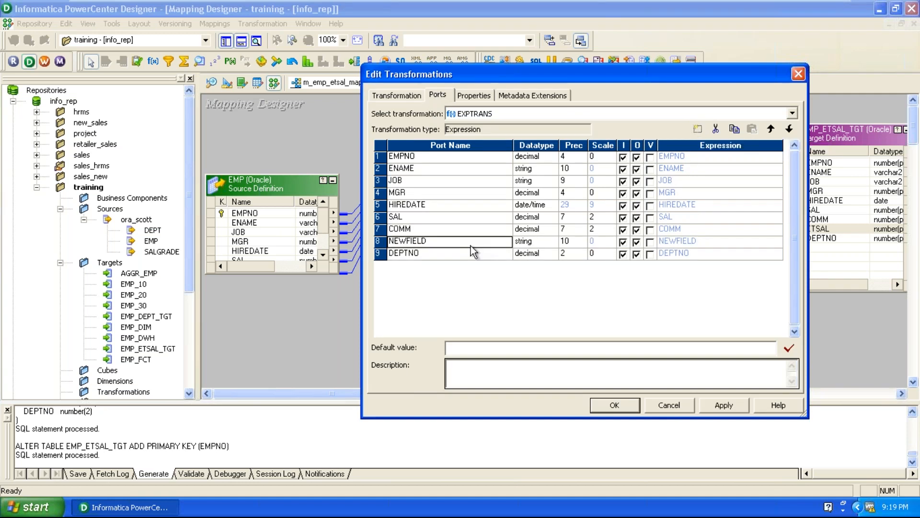
text(ETSAL)
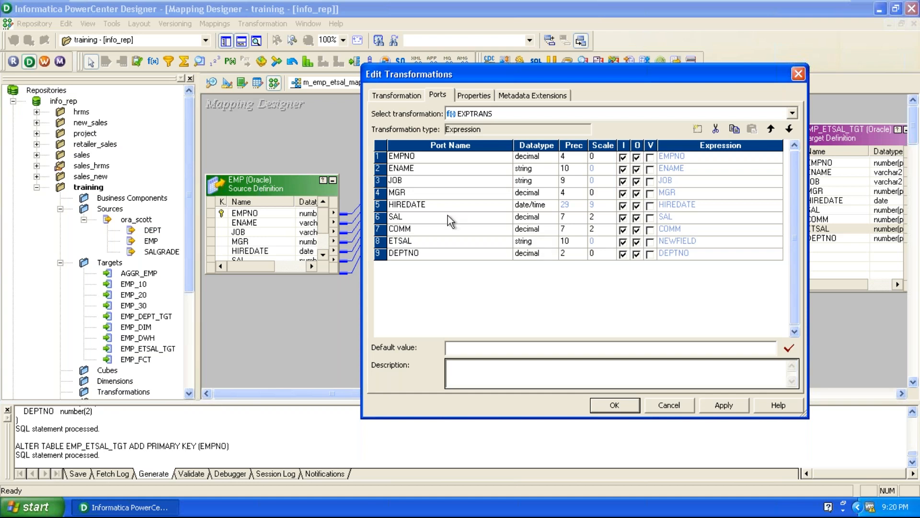
click(446, 230)
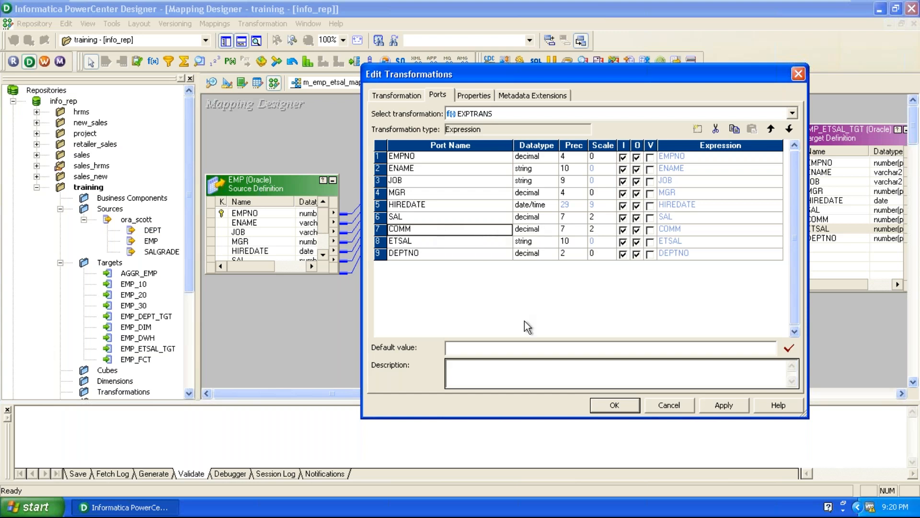
Step: Set the ETSAL port to decimal datatype with scale 2 and make it output-only
click(535, 242)
click(530, 281)
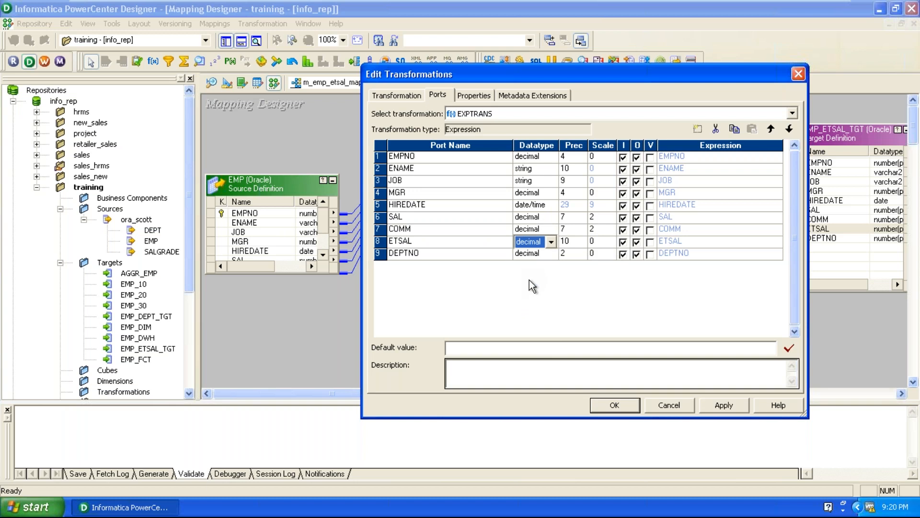
click(605, 242)
click(612, 239)
click(611, 240)
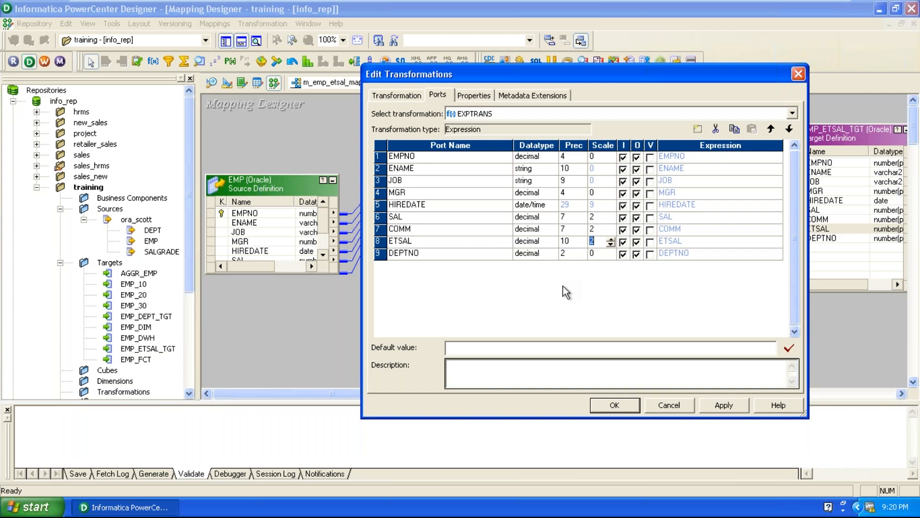
click(623, 242)
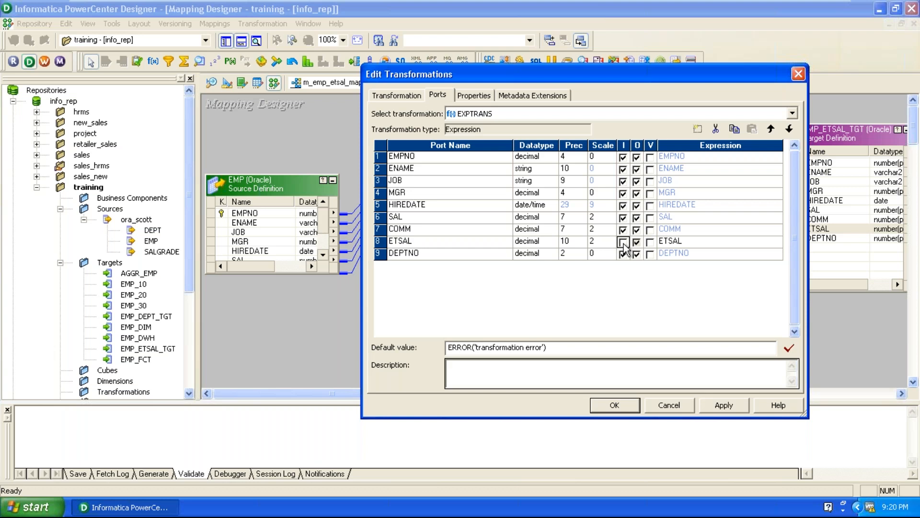
Step: Replace the ETSAL port's expression with the formula SAL + COMM
click(714, 246)
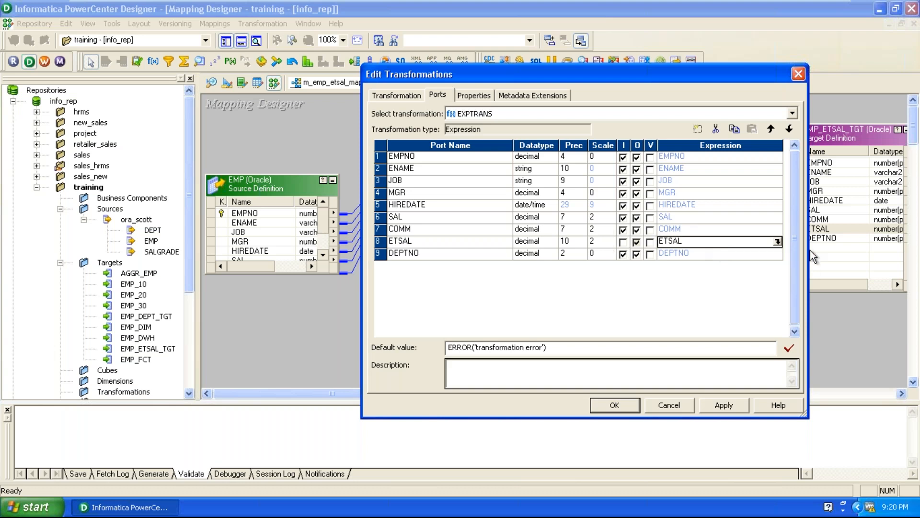
click(778, 243)
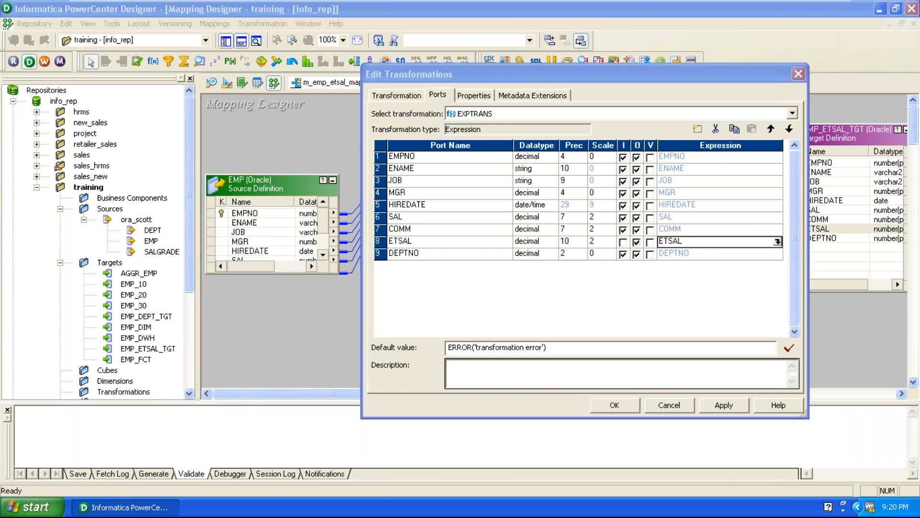
drag(562, 88, 540, 77)
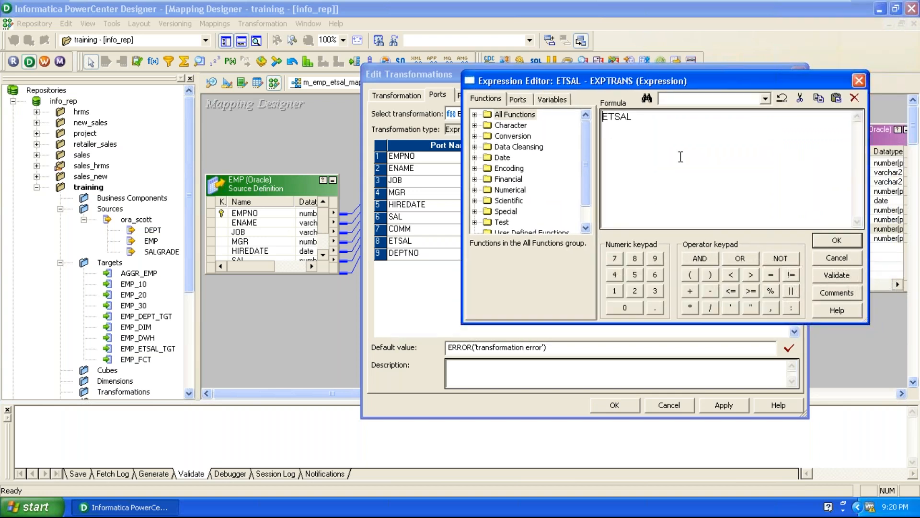
drag(709, 140, 509, 98)
key(Delete)
click(517, 101)
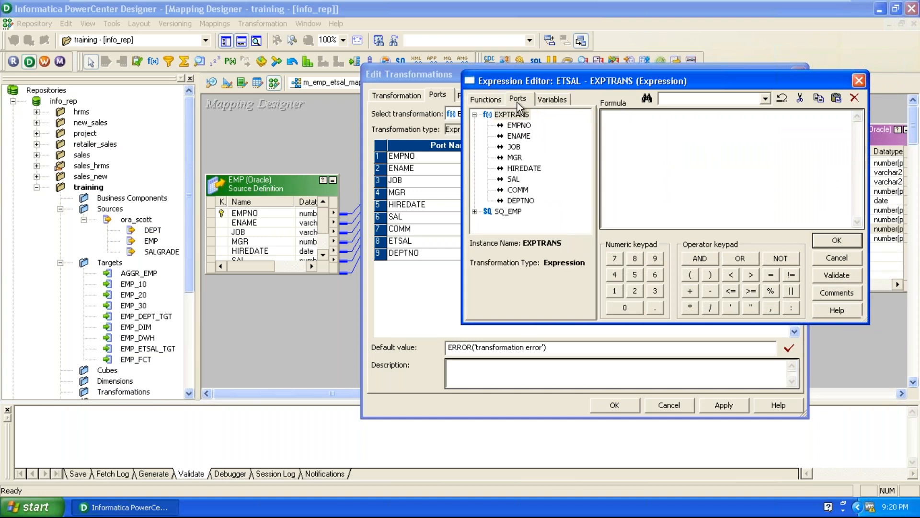
double_click(514, 179)
click(689, 290)
double_click(517, 190)
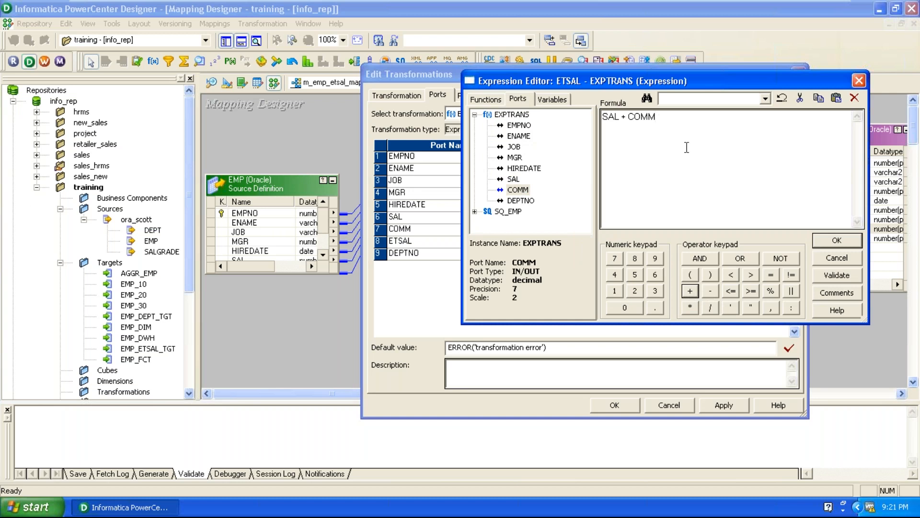
Step: Validate the ETSAL expression, accept it, and apply the changes to the Expression transformation
click(836, 274)
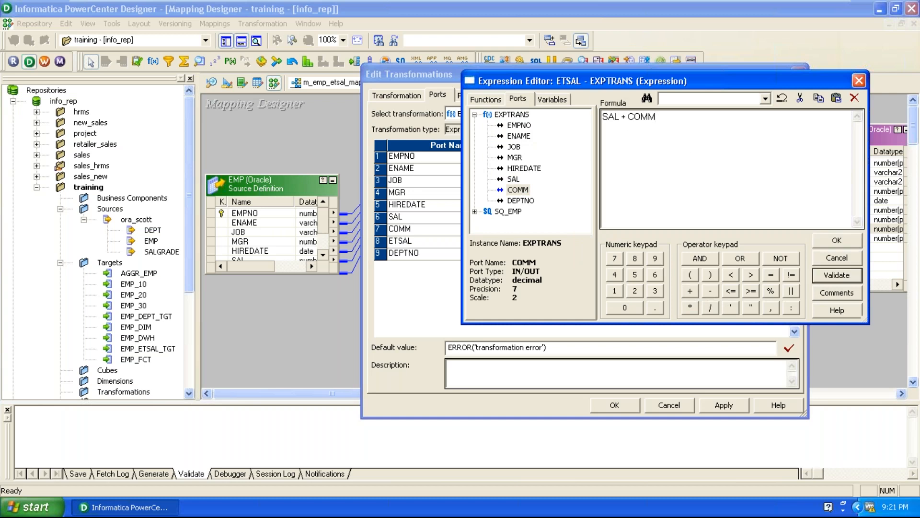
click(681, 223)
click(840, 245)
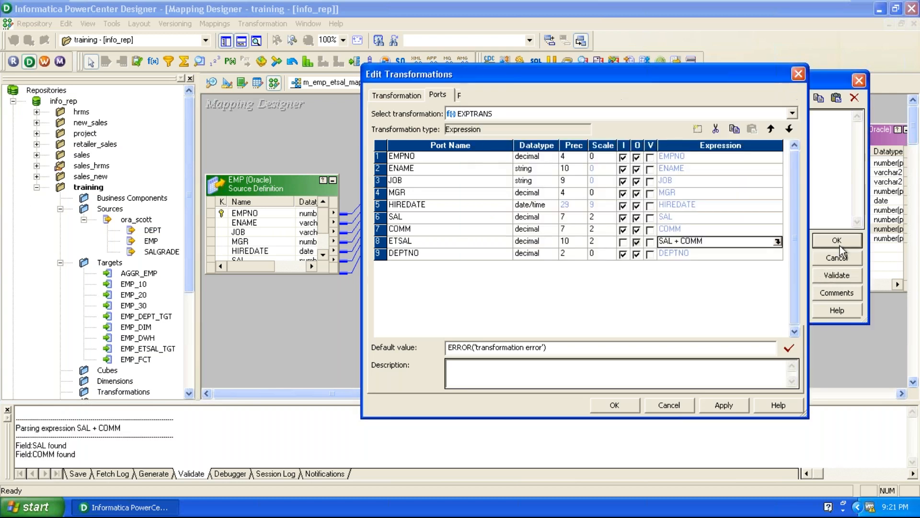
click(725, 404)
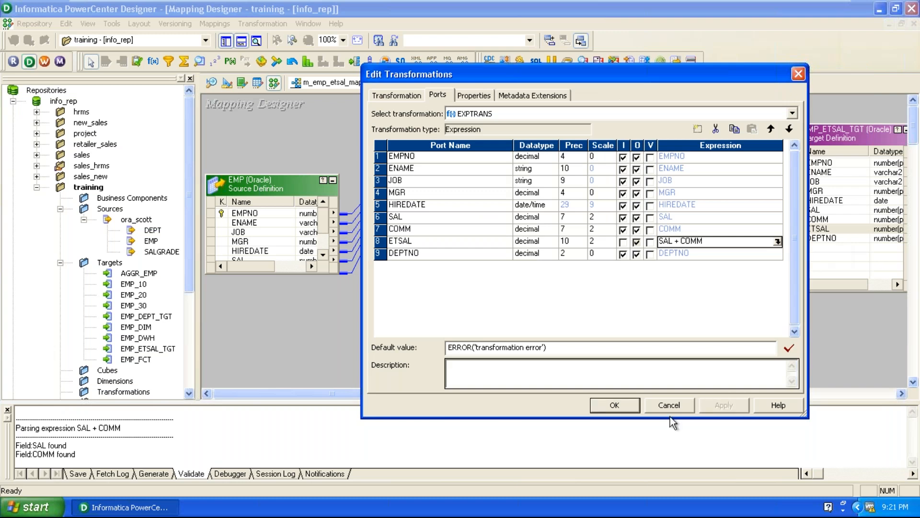
click(615, 405)
key(Caps_Lock)
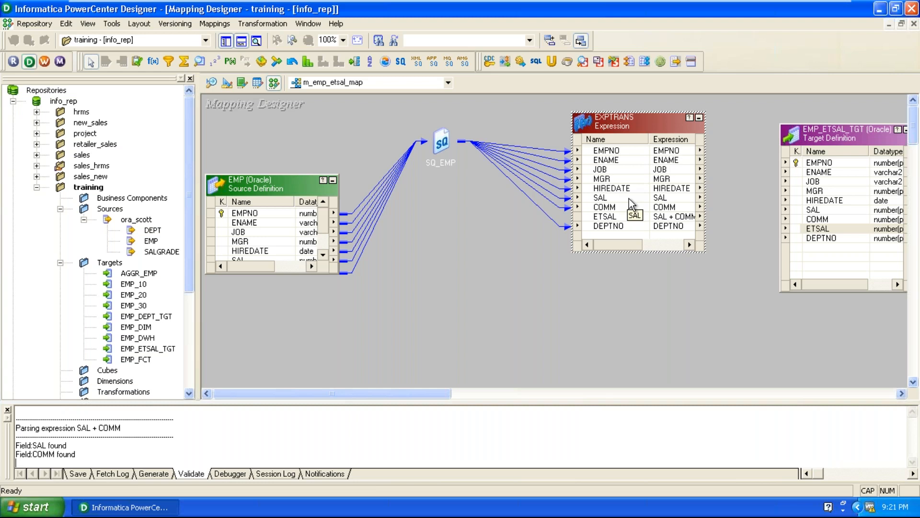
Step: Link all ports of the Expression transformation, EMPNO through DEPTNO, to the matching columns of EMP_ETSAL_TGT
right_click(608, 151)
click(615, 160)
drag(608, 171, 820, 163)
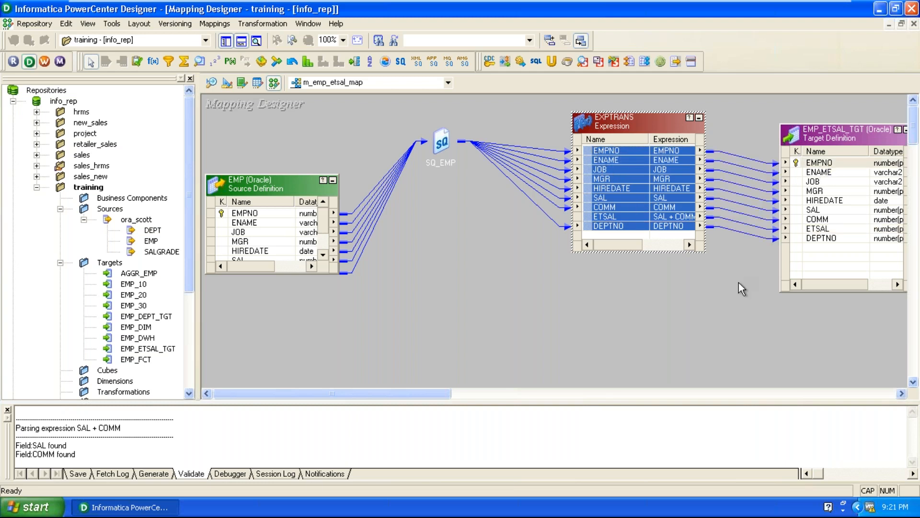
Step: Validate the m_emp_etsal_map mapping
click(400, 315)
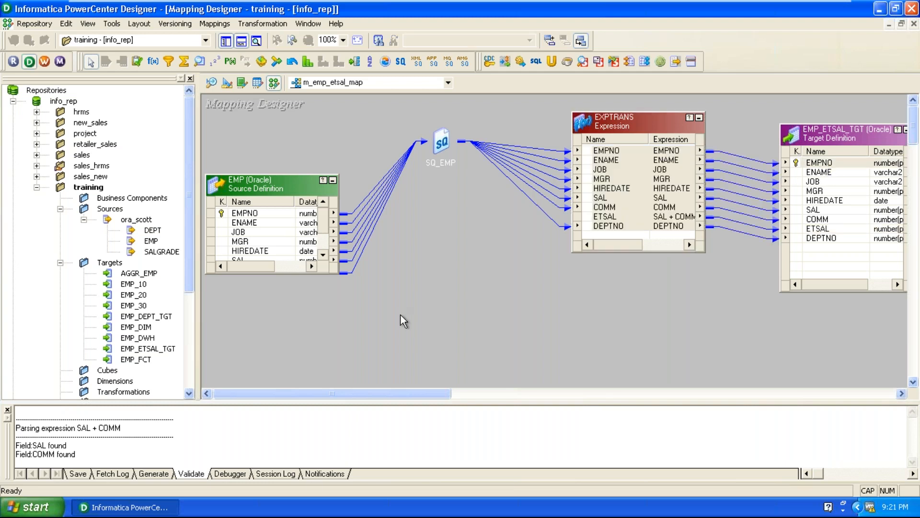
click(215, 24)
click(225, 77)
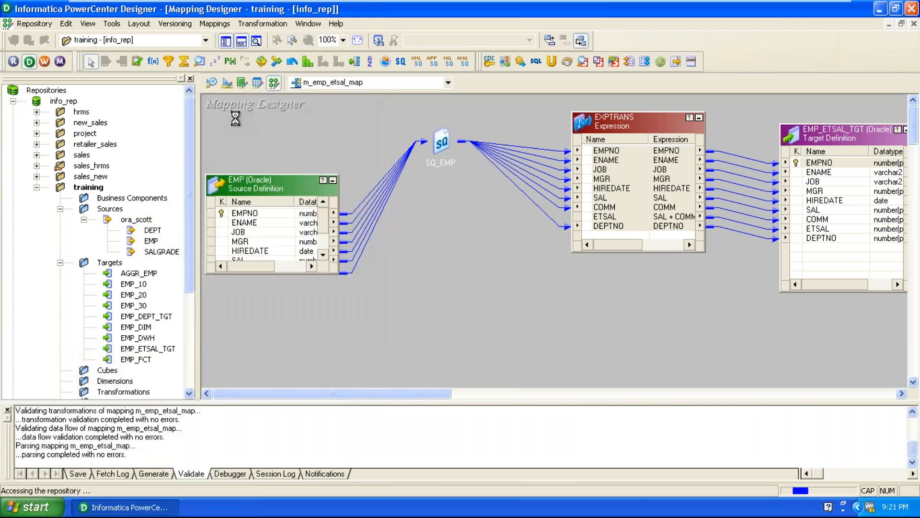
Step: Arrange all objects of the mapping as icons and save the mapping to the repository
right_click(457, 259)
click(480, 290)
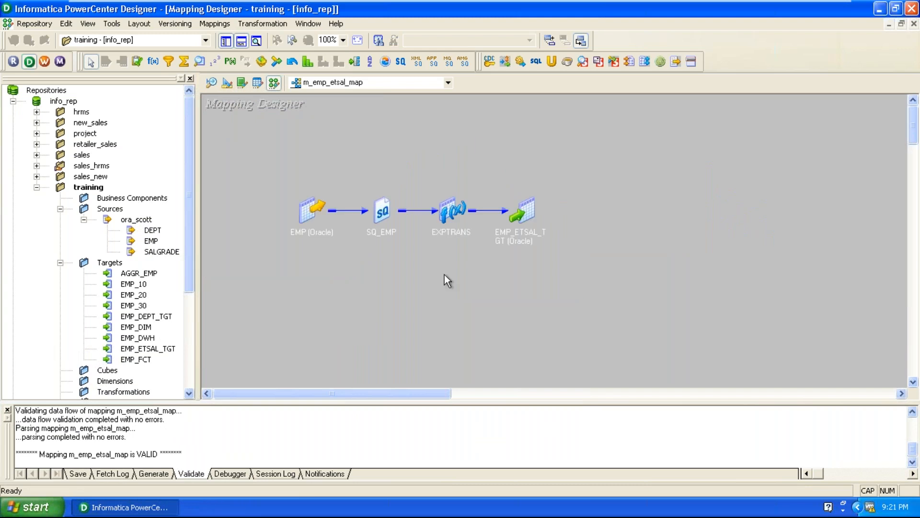
click(27, 28)
click(38, 204)
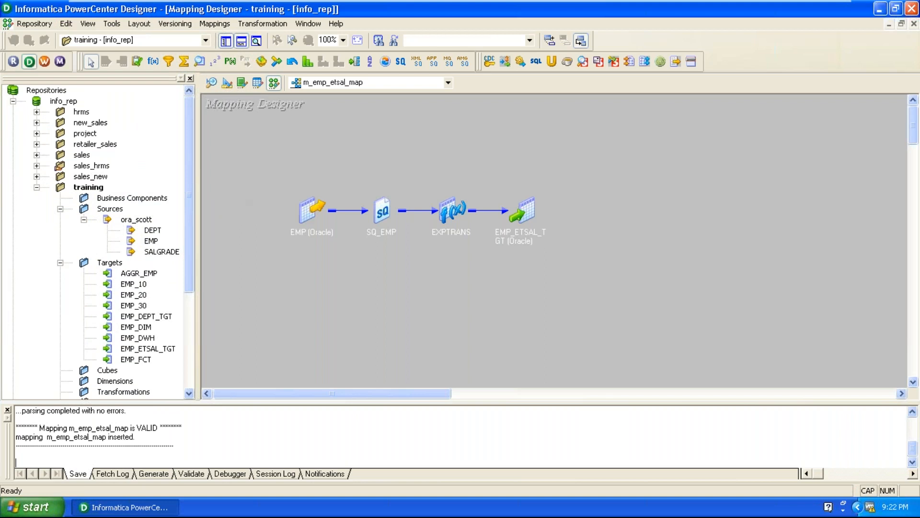
Step: Switch to a maximized Workflow Manager and connect to the info_rep repository by entering the account password
click(44, 61)
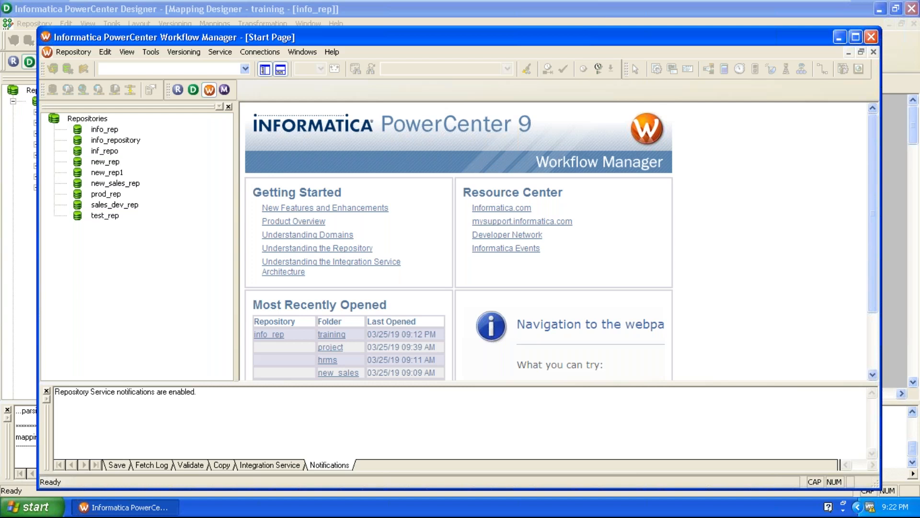
double_click(453, 38)
right_click(67, 101)
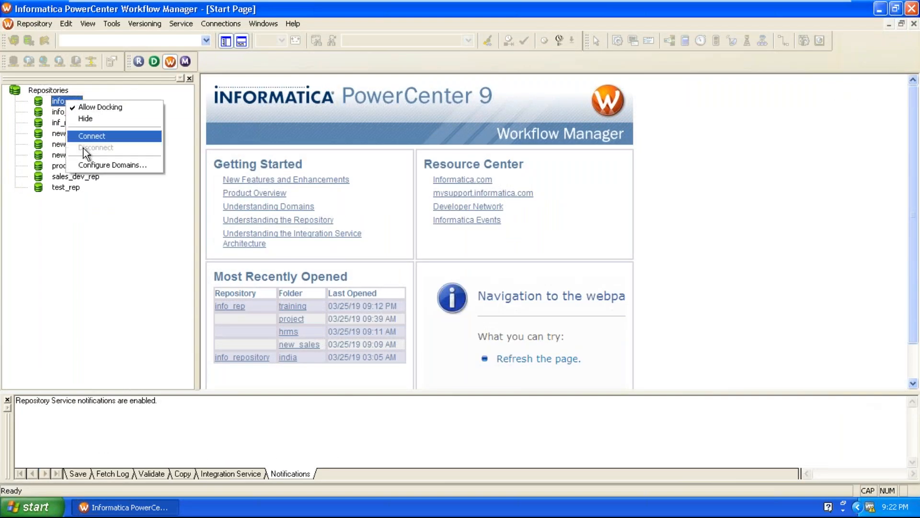
click(89, 136)
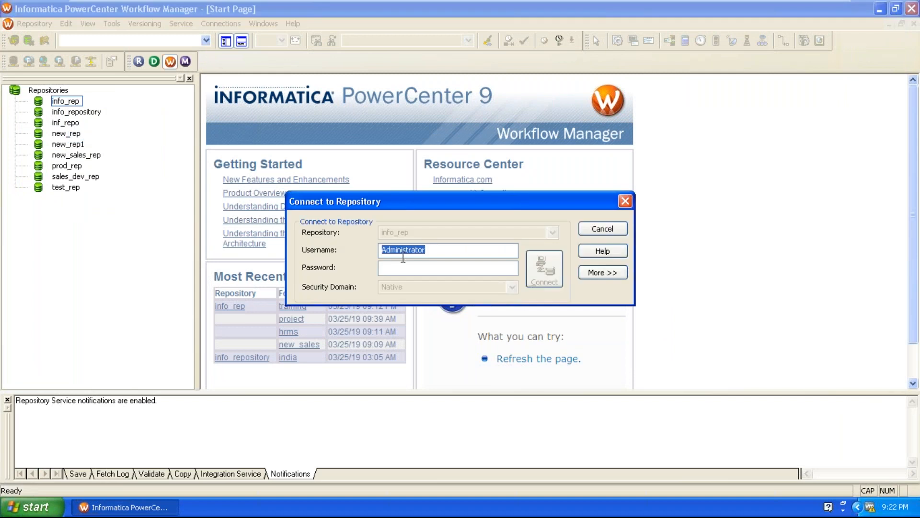
click(410, 269)
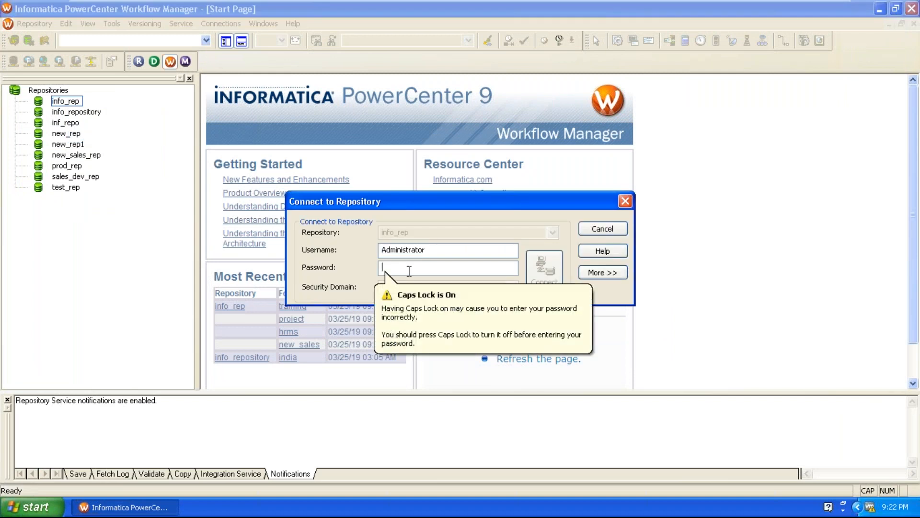
text(•••••)
key(Return)
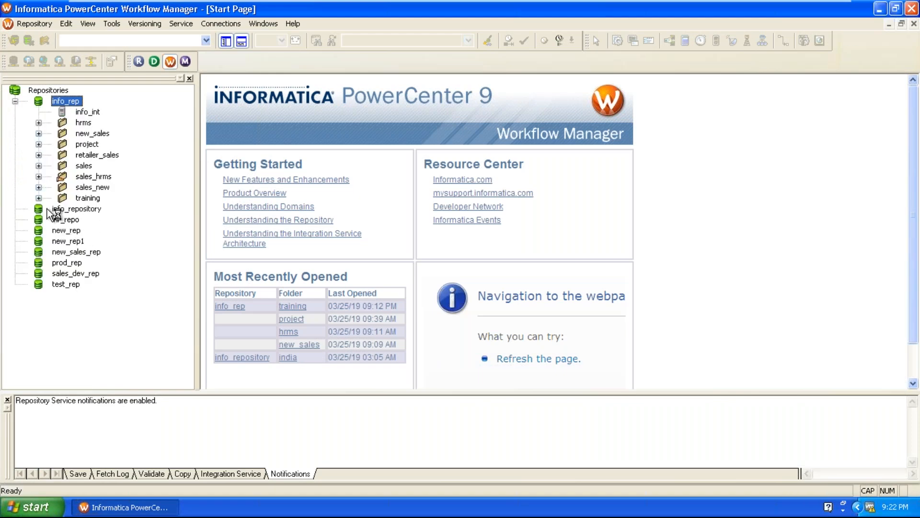
key(Caps_Lock)
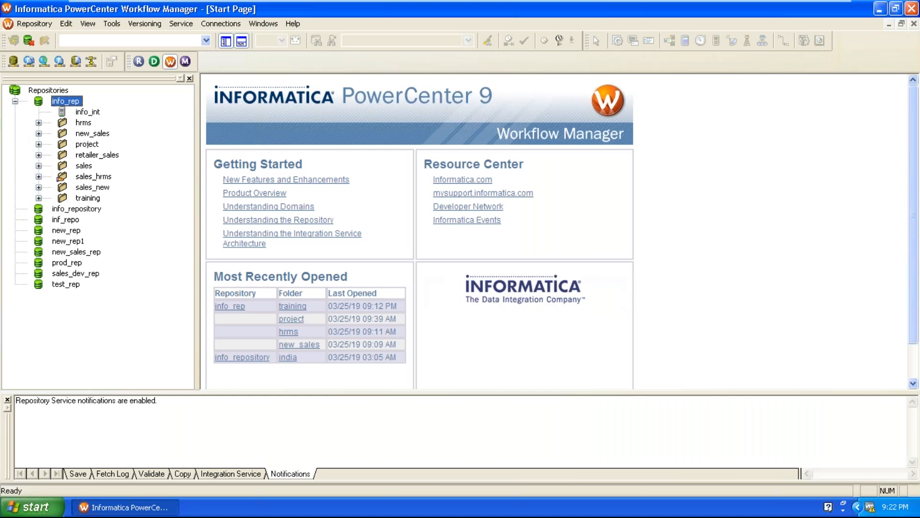
Step: Open the training folder in the Workflow Designer
click(86, 198)
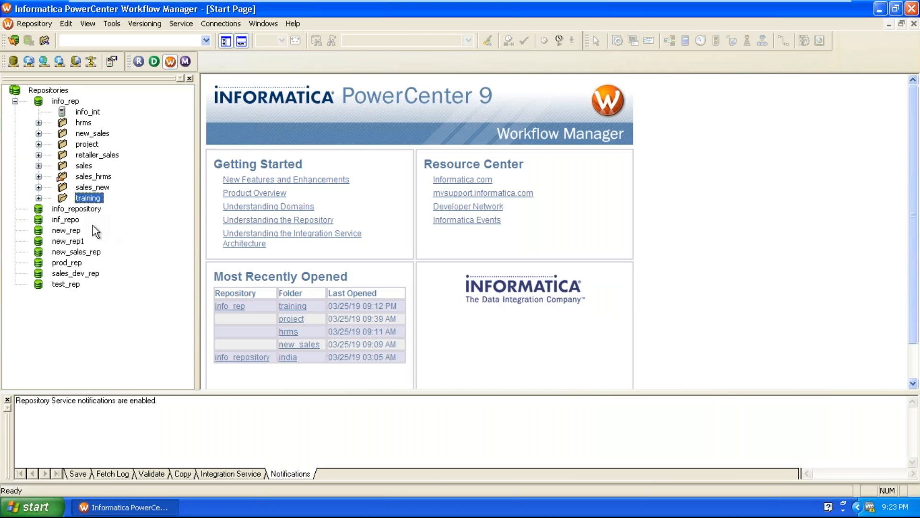
click(111, 25)
click(139, 66)
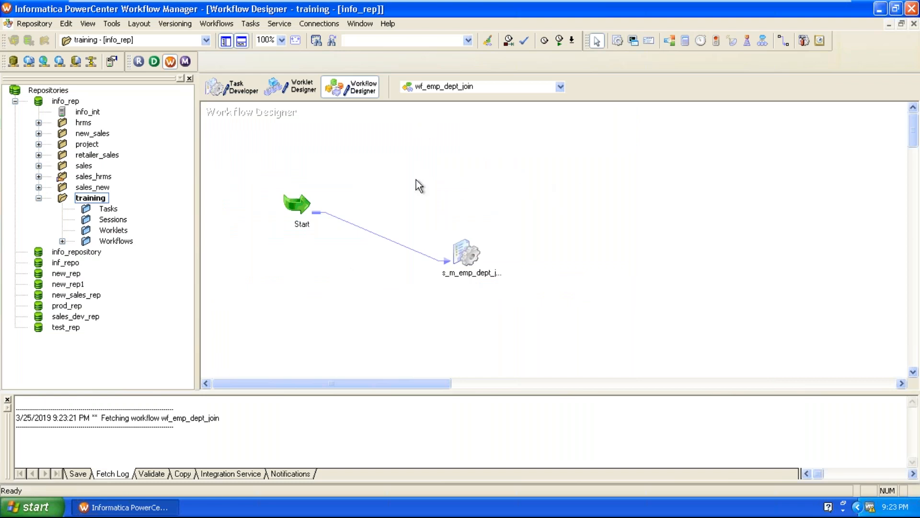
Step: Create a new workflow named wf_emp_etsal
click(206, 24)
click(218, 64)
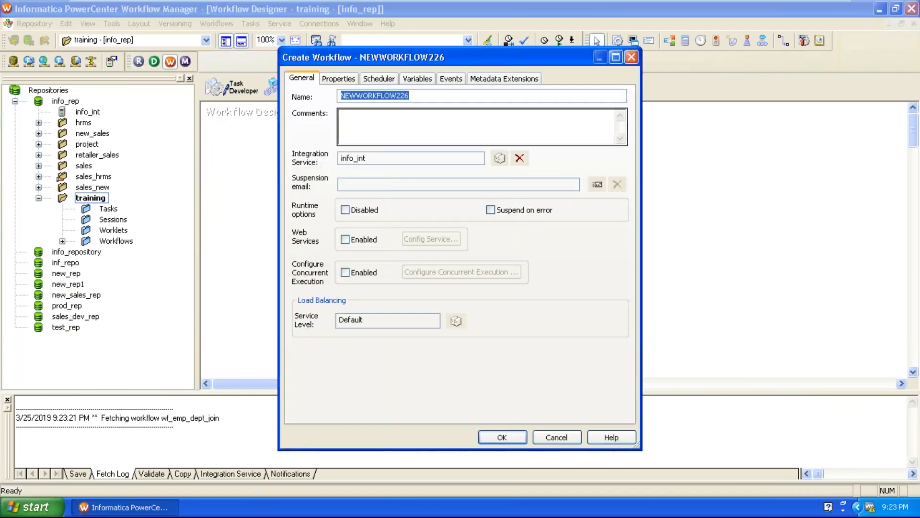
text(wf_emp_etsal)
key(Return)
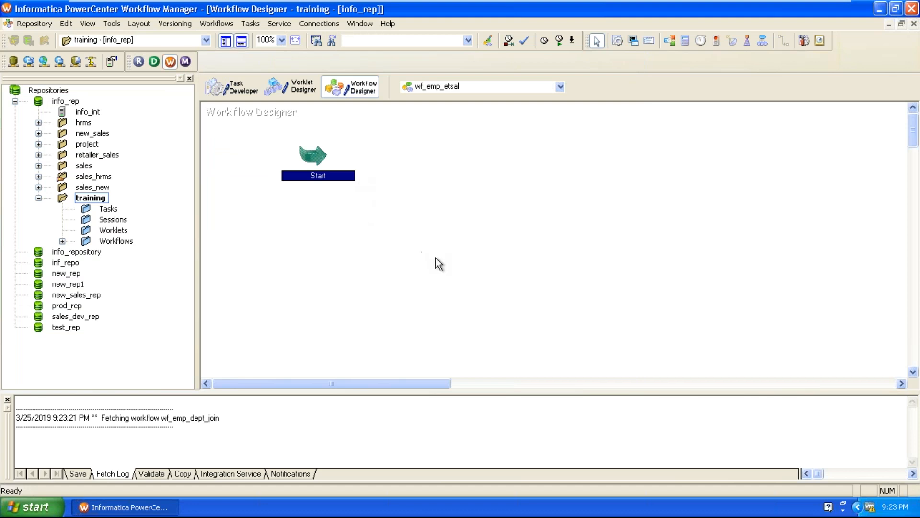
Step: Add a session for the m_emp_etsal_map mapping near the Start task and link Start to the session
click(522, 219)
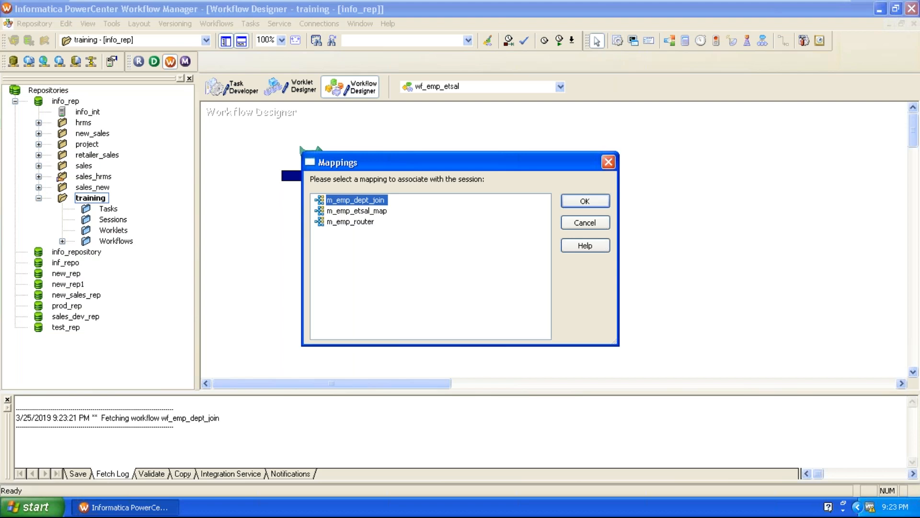
click(360, 214)
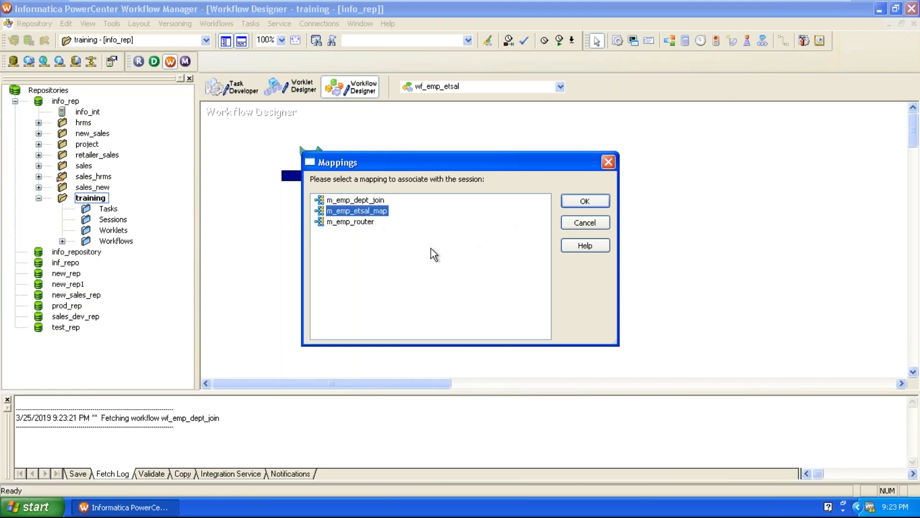
click(584, 202)
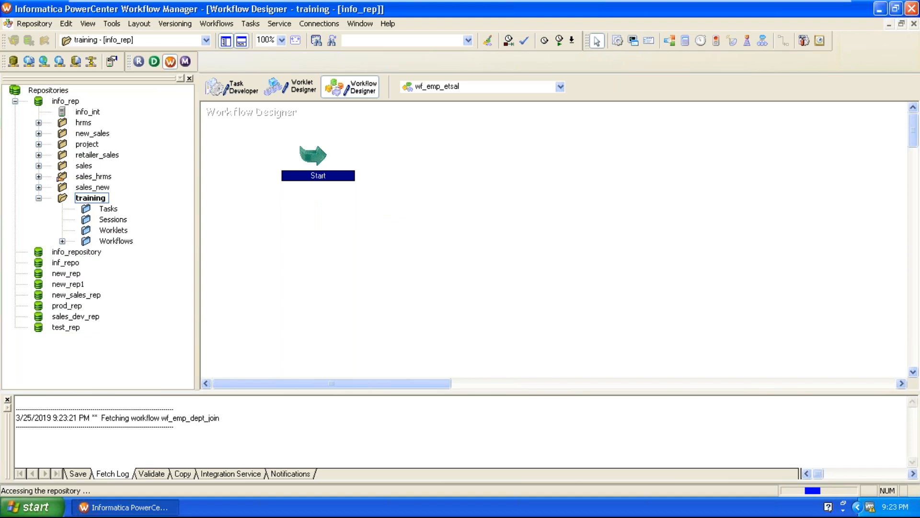
drag(543, 224, 453, 197)
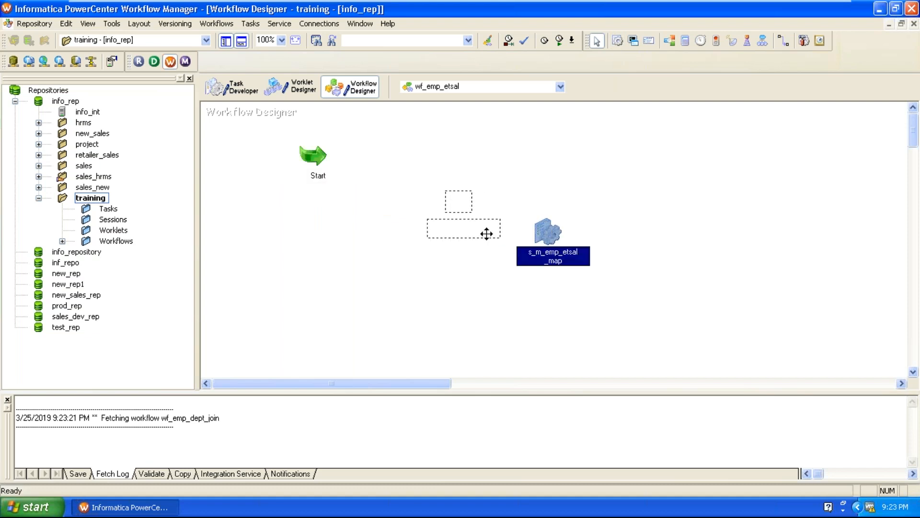
click(531, 263)
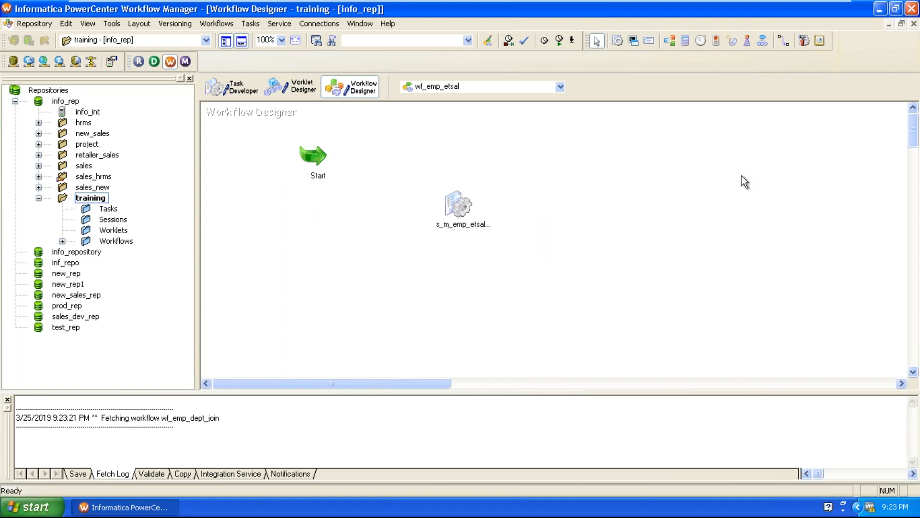
click(784, 41)
drag(305, 158, 458, 206)
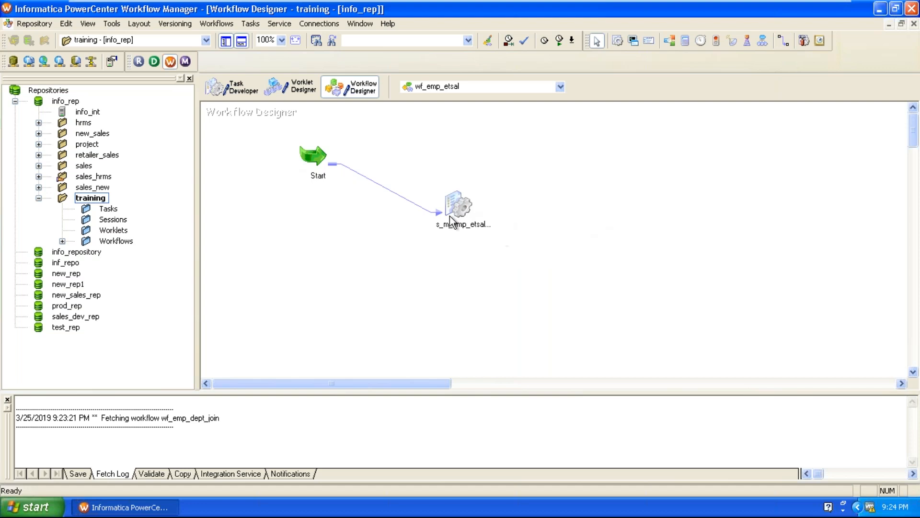
Step: In the session's mapping settings, set the relational connection of the SQ_EMP source to Ora_scott
double_click(453, 196)
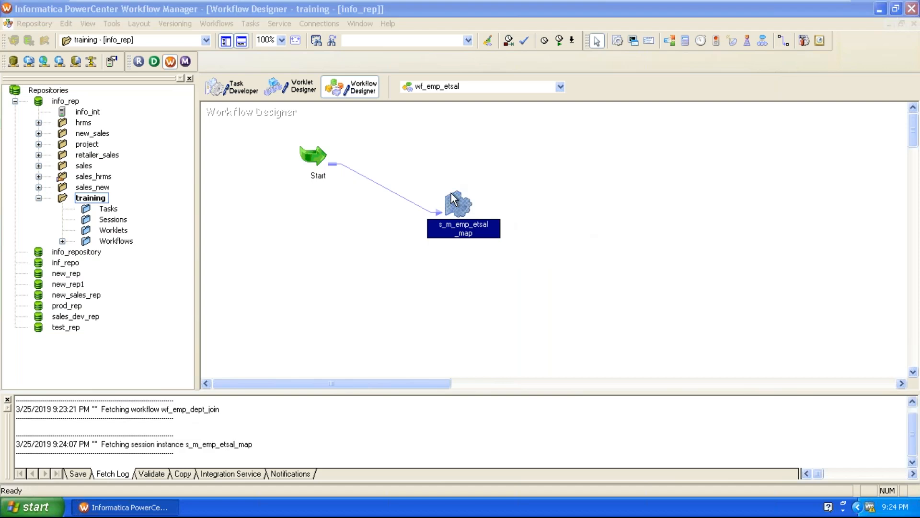
click(471, 23)
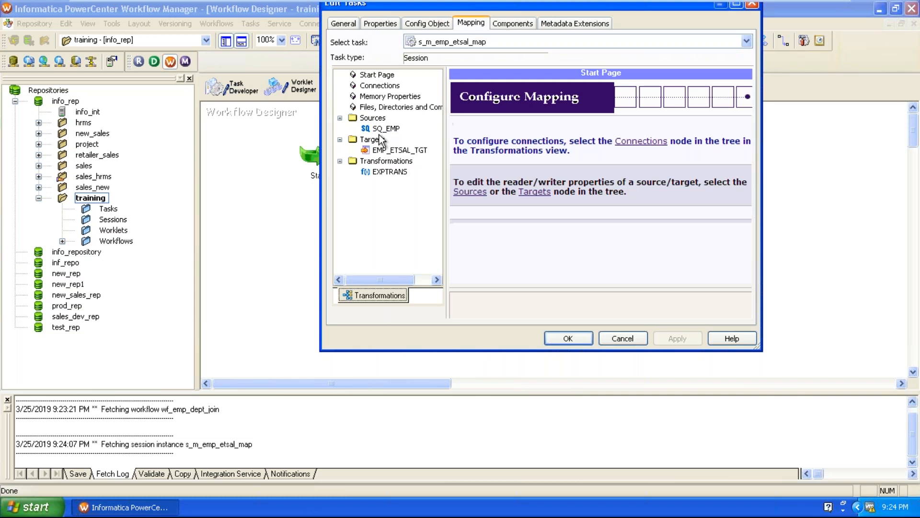
click(382, 130)
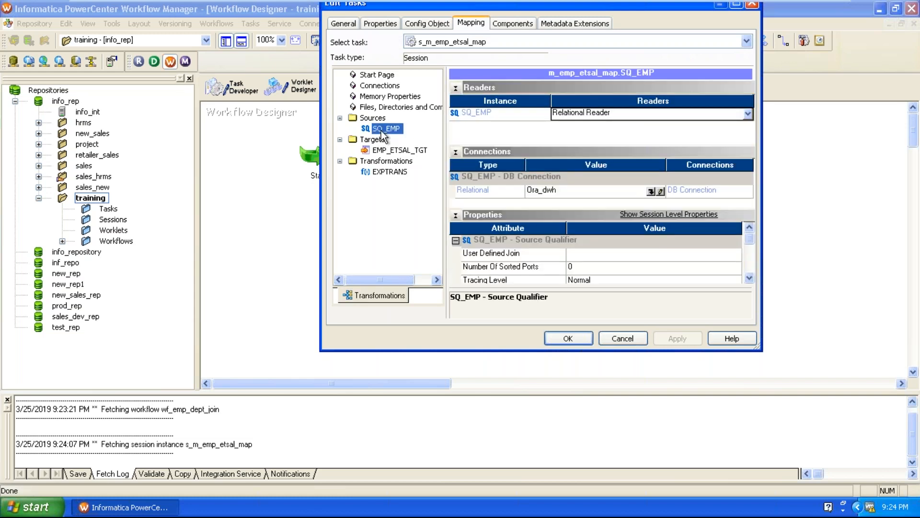
click(651, 191)
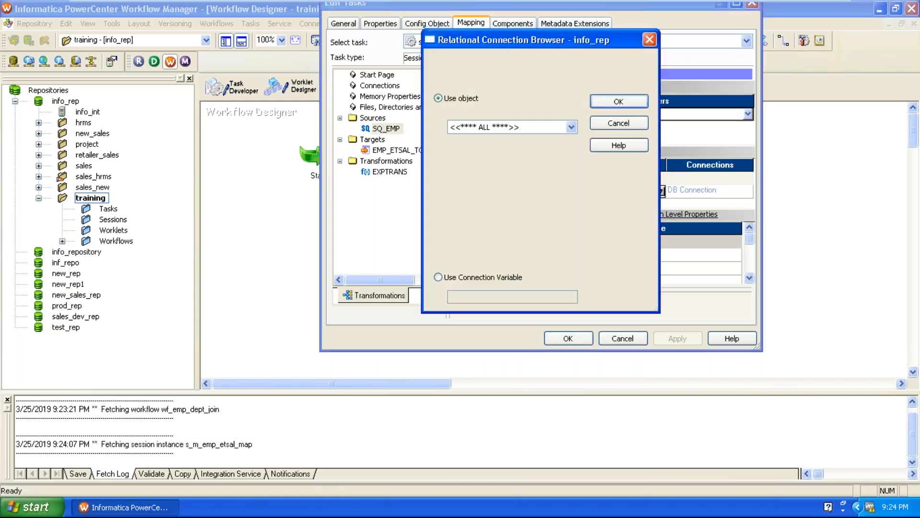
click(485, 194)
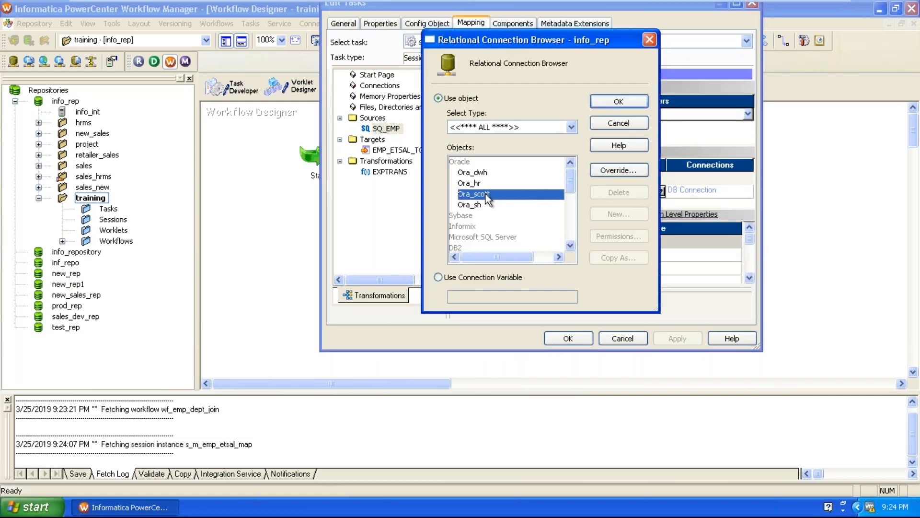
click(611, 102)
Step: Set the target load type of EMP_ETSAL_TGT to Normal and apply the session settings
click(404, 151)
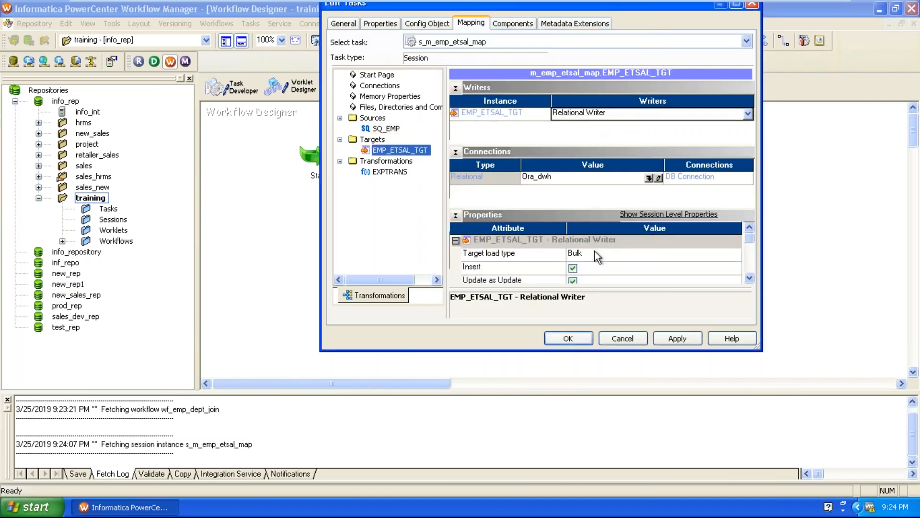
click(623, 255)
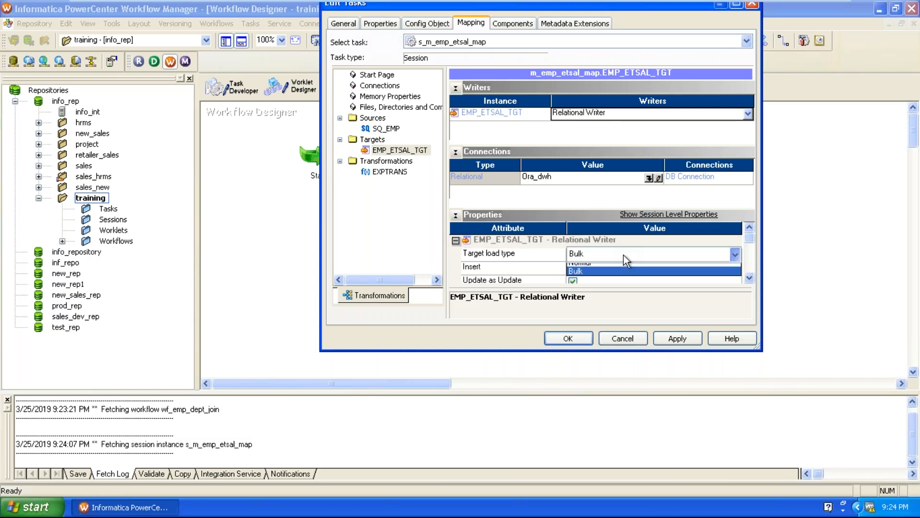
click(606, 265)
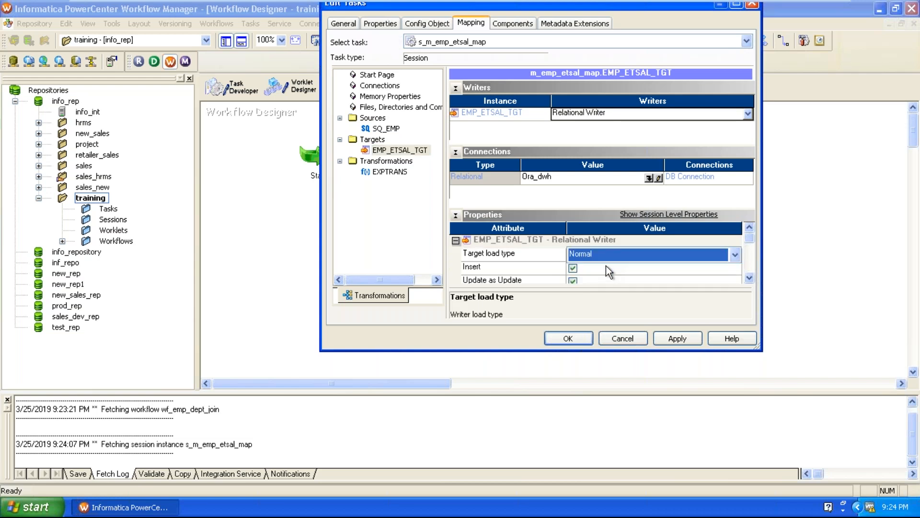
click(677, 338)
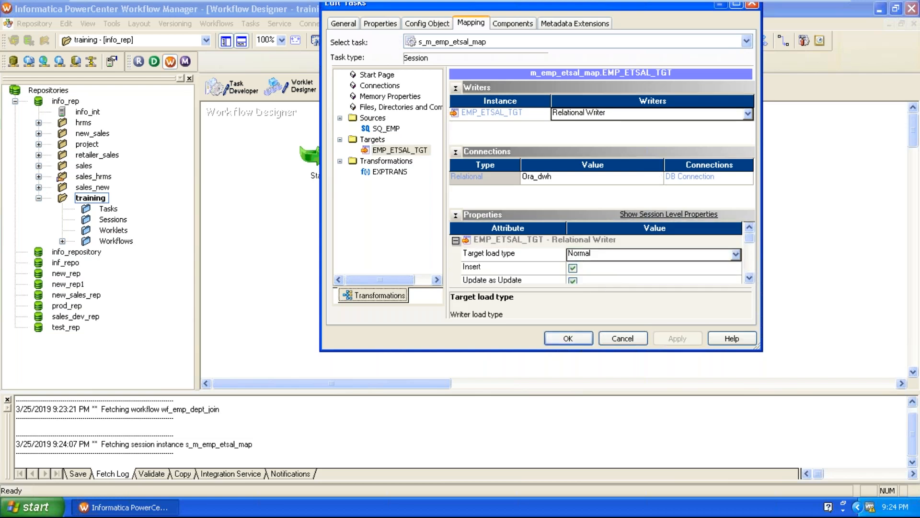
click(556, 338)
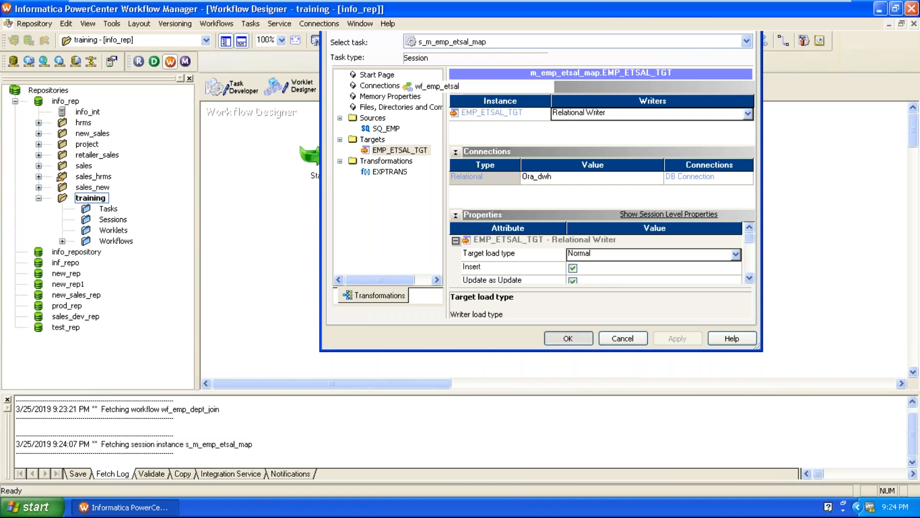
Step: Validate the wf_emp_etsal workflow and save it to the repository
click(223, 24)
click(229, 146)
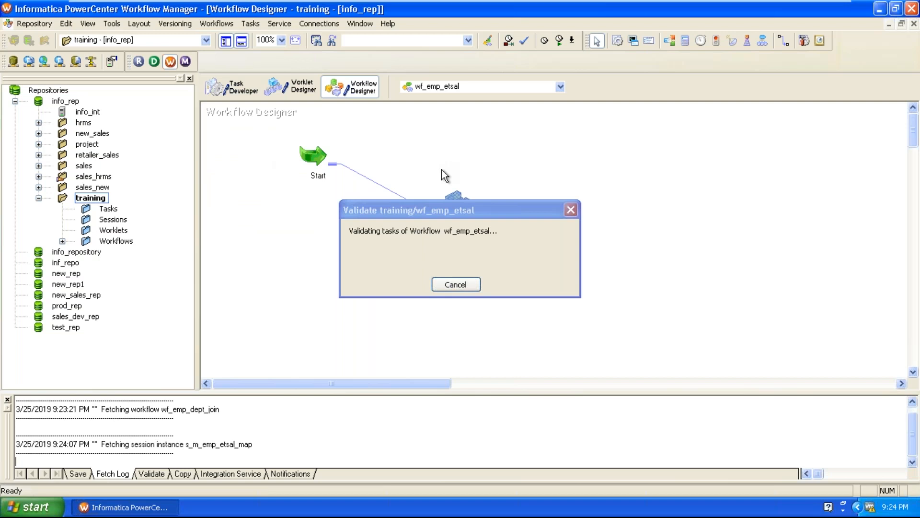
click(34, 24)
click(43, 185)
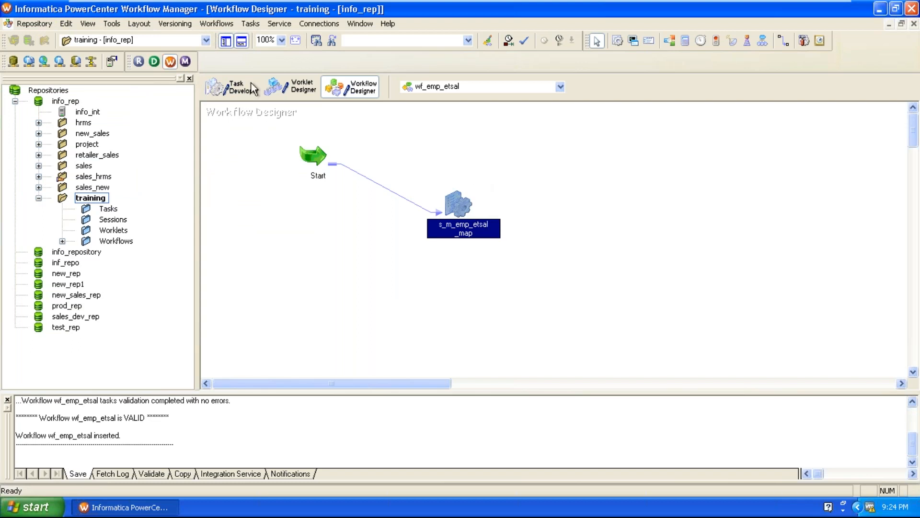
Step: Start the wf_emp_etsal workflow
click(203, 23)
click(234, 99)
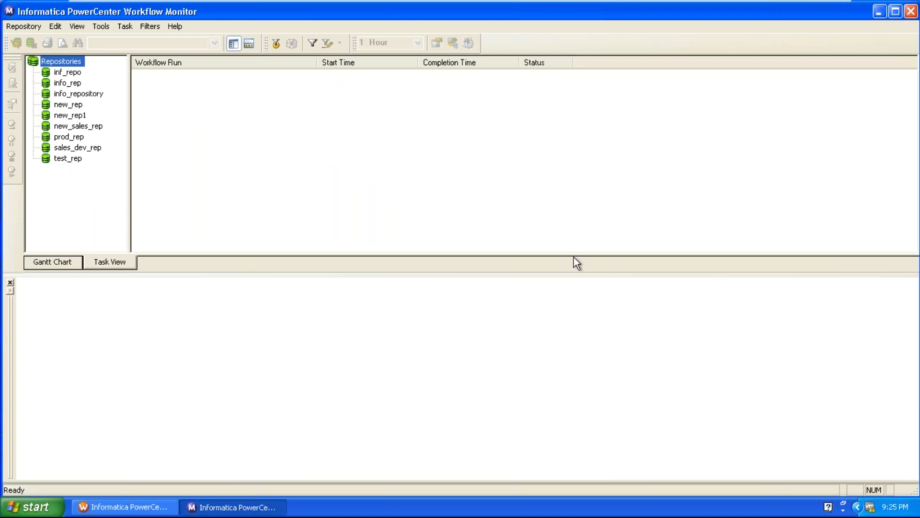
Step: In Workflow Monitor, connect to the info_rep repository by entering the account password, and connect to the info_int integration service
right_click(71, 85)
click(91, 89)
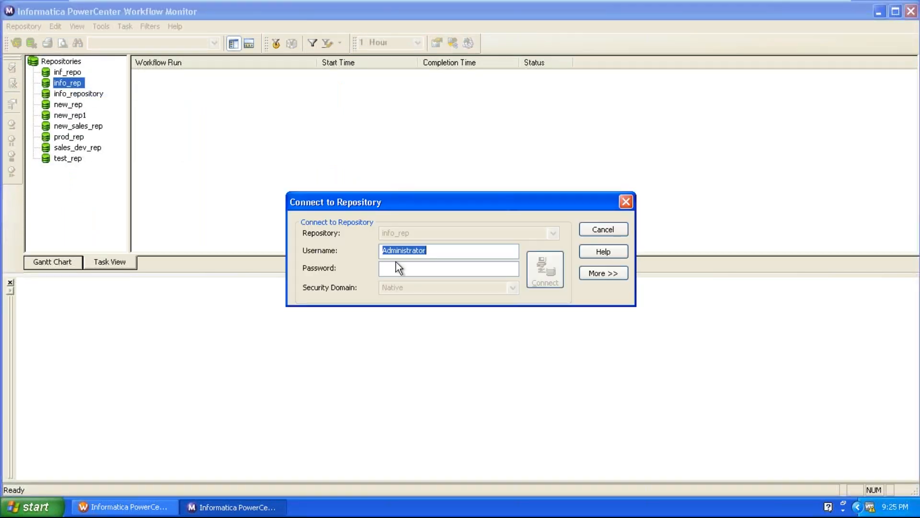
click(401, 268)
text(admin)
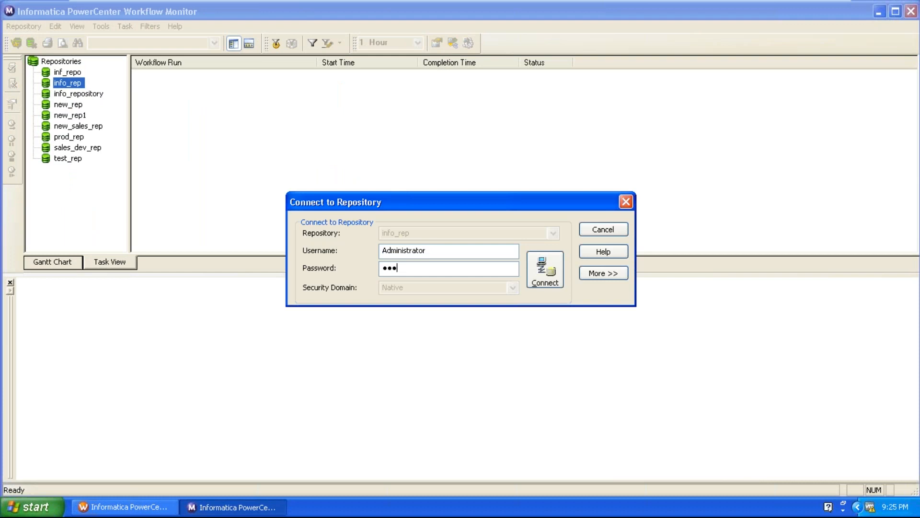
key(Return)
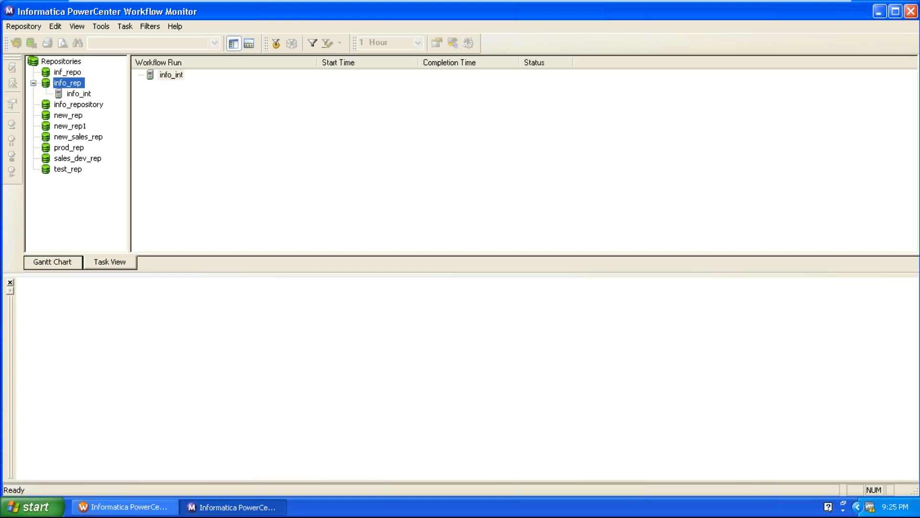
right_click(74, 92)
click(91, 99)
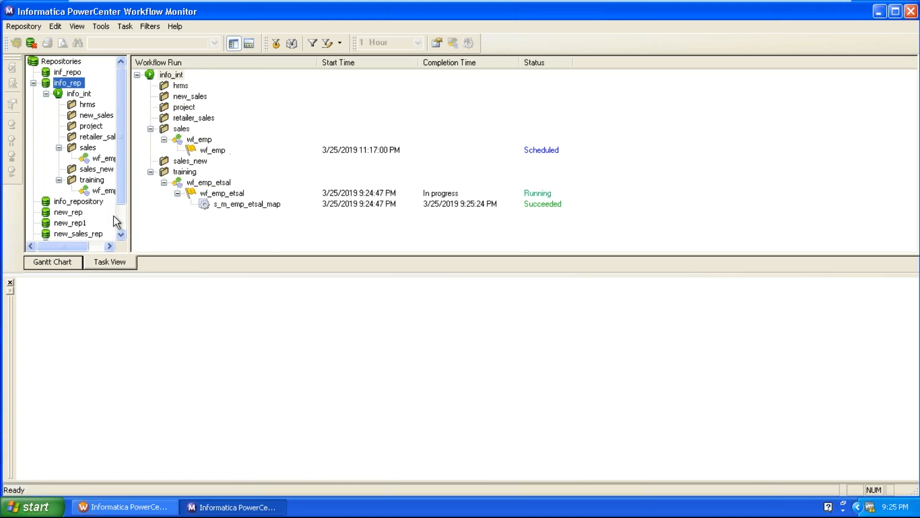
Step: Open the run properties of session s_m_emp_etsal_map and check its source and target success rows
click(96, 190)
click(208, 88)
right_click(208, 87)
click(217, 229)
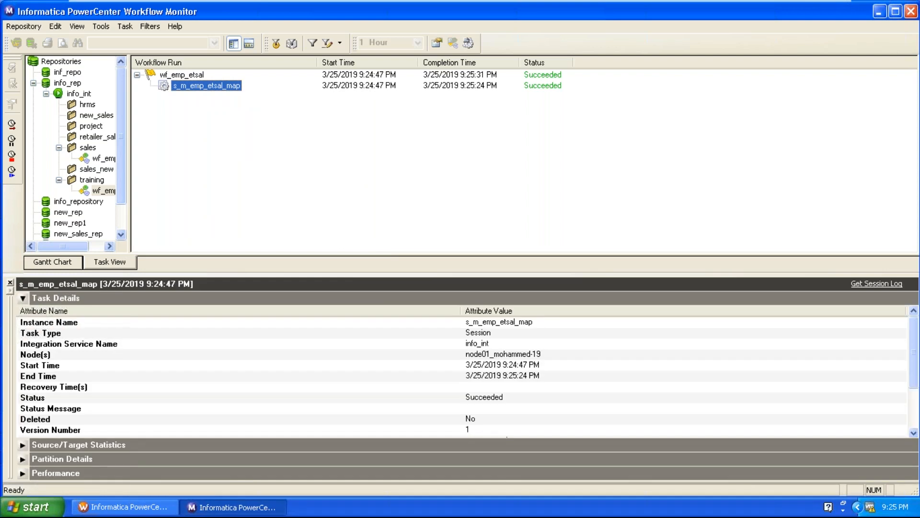
click(432, 386)
scroll(433, 383, down, 2)
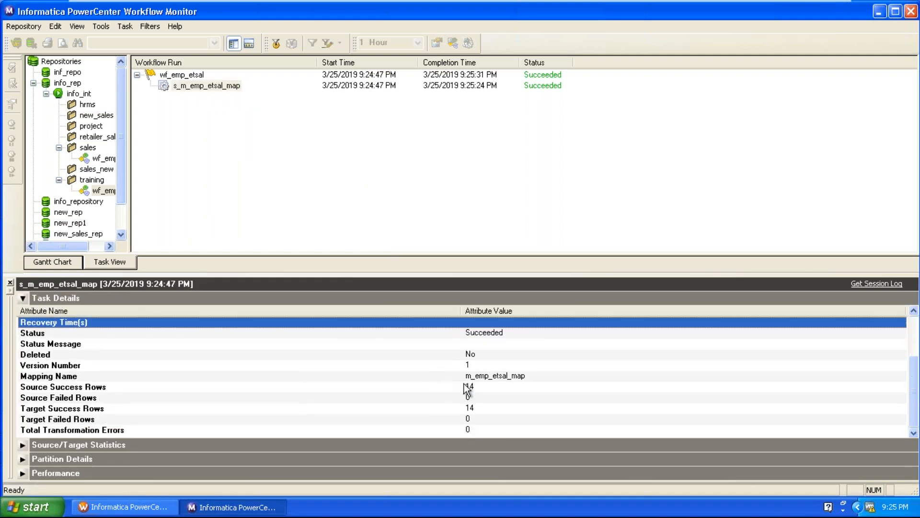
click(467, 386)
click(471, 408)
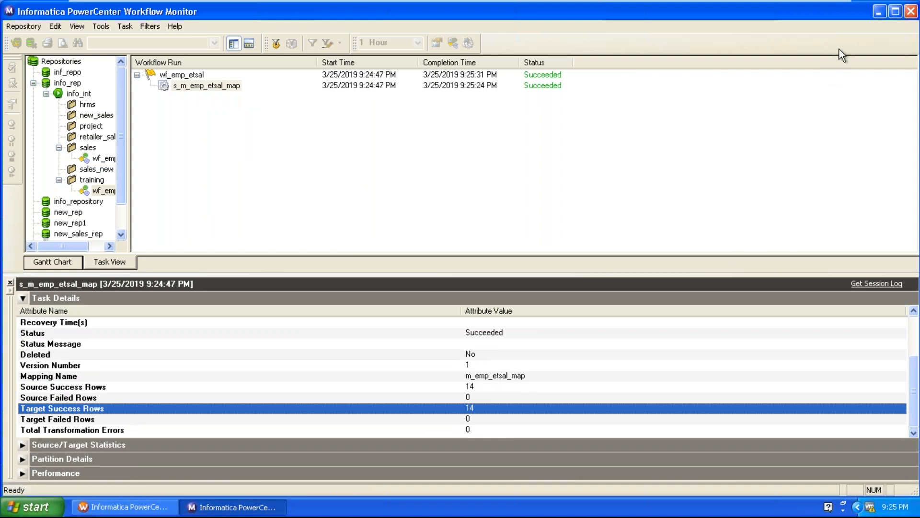
Step: Return to PowerCenter Designer, expand the EXPTRANS and EMP_ETSAL_TGT icons, and place them side by side in the mapping
click(880, 12)
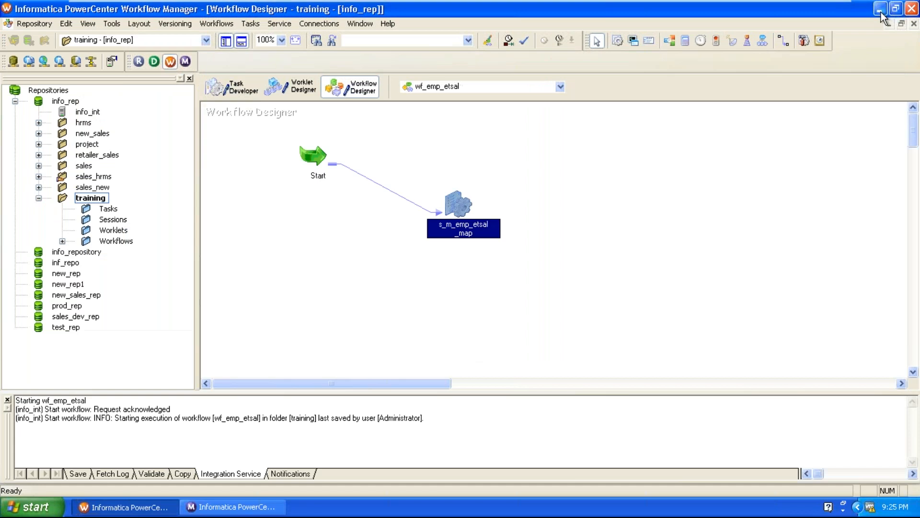
click(881, 13)
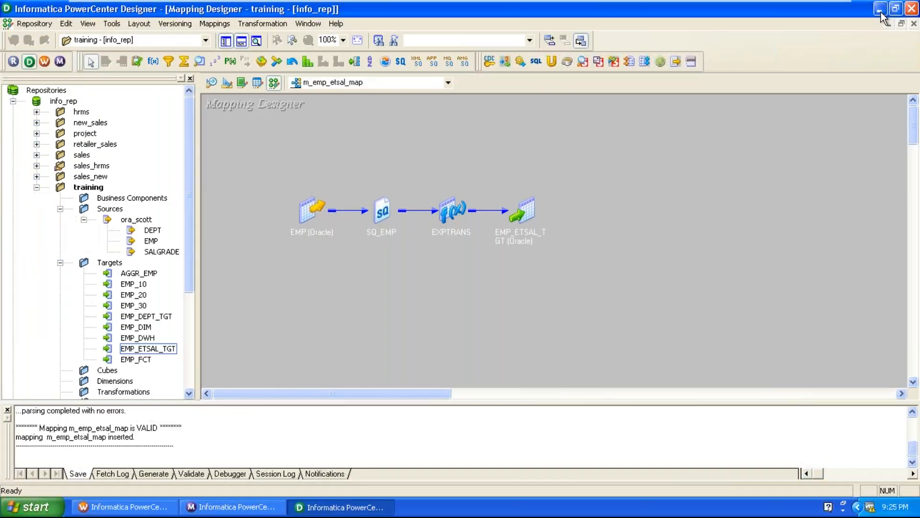
double_click(530, 210)
drag(531, 209, 606, 180)
double_click(451, 211)
drag(468, 203, 523, 181)
drag(633, 178, 722, 162)
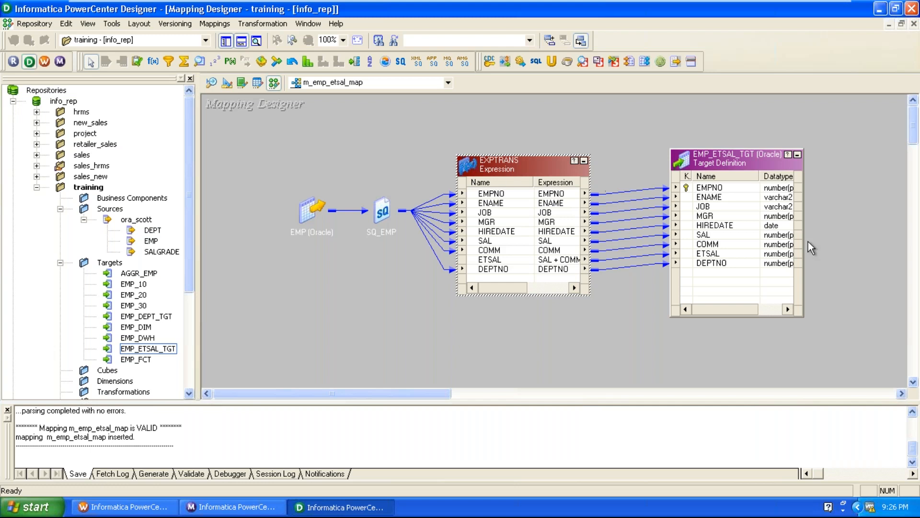
Step: Preview the EMP_ETSAL_TGT target data through the ora_dwh data source, entering the database username, owner name and password
right_click(731, 158)
click(755, 191)
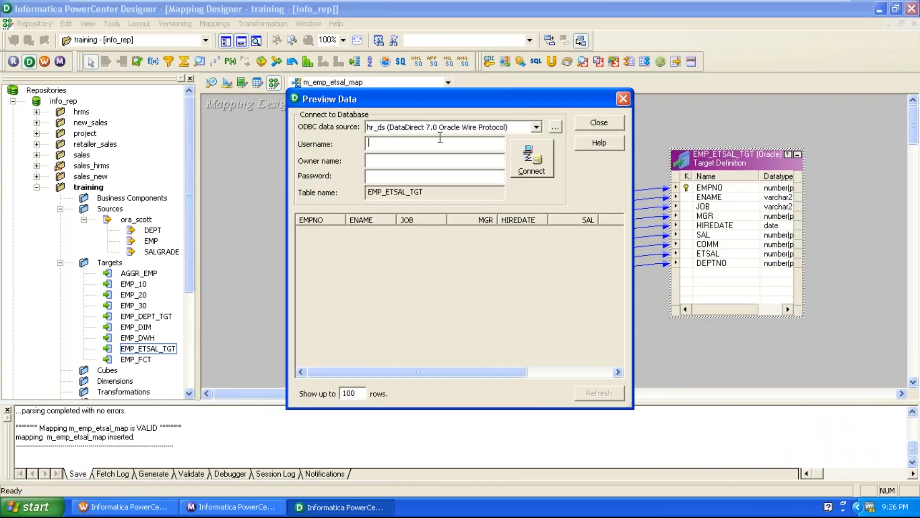
click(439, 127)
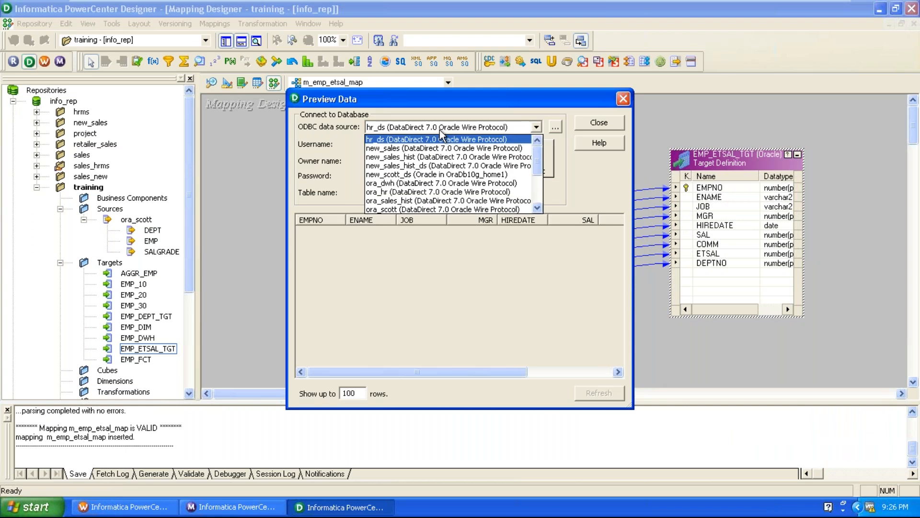
click(425, 183)
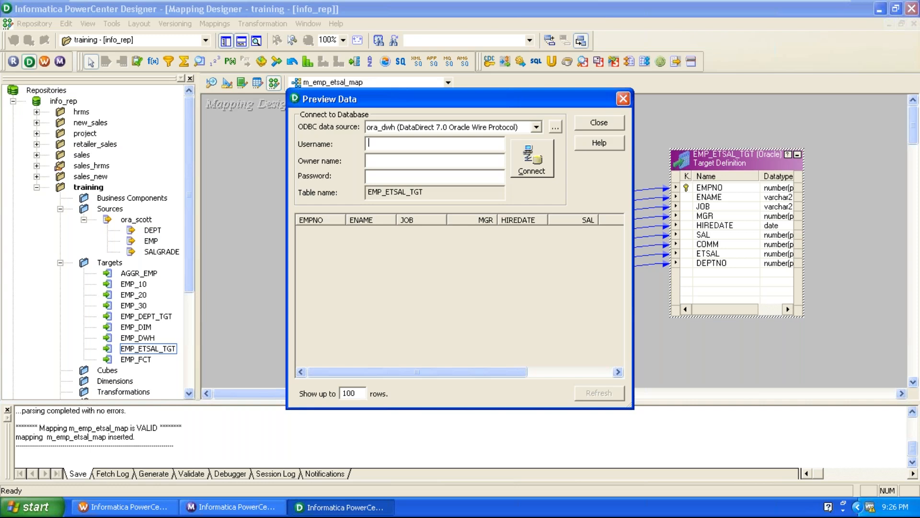
text(dwh)
click(369, 159)
text(dwh)
key(Return)
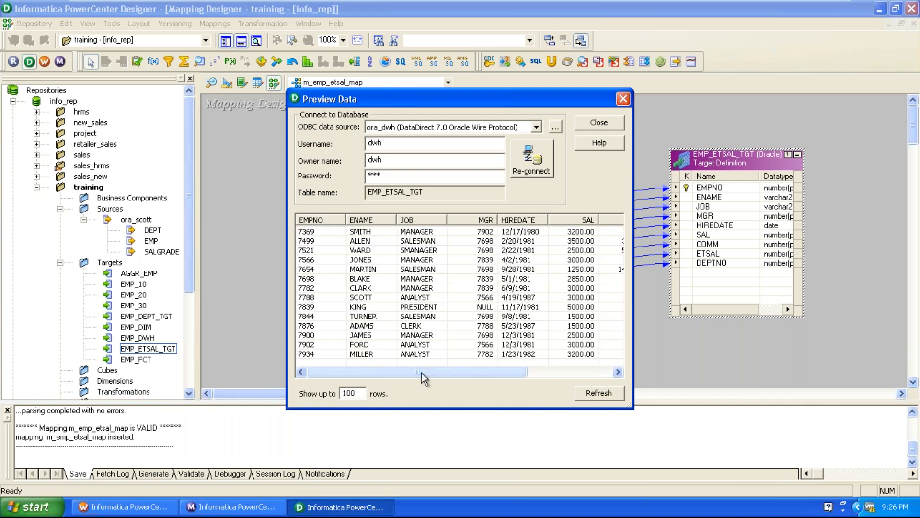
Step: Compare the SAL, COMM and ETSAL values of individual rows in the previewed target data
drag(417, 376, 476, 376)
click(527, 288)
click(525, 271)
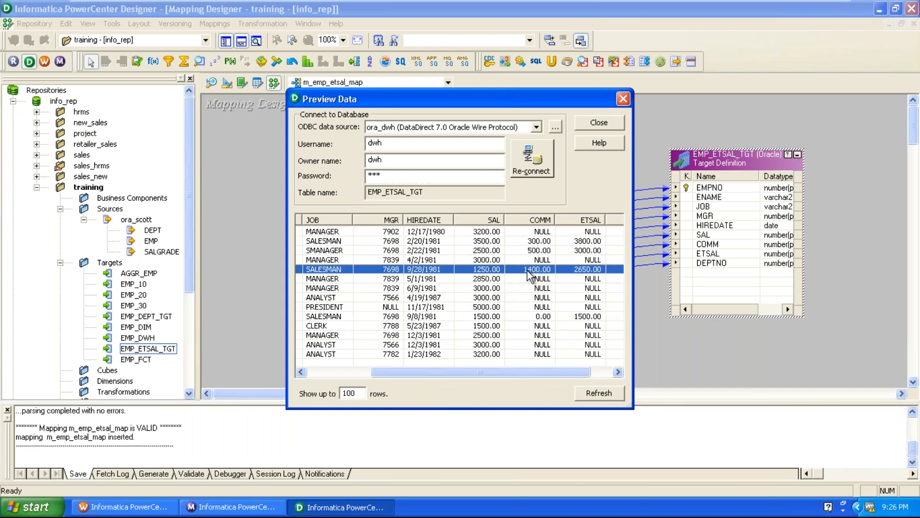
click(570, 232)
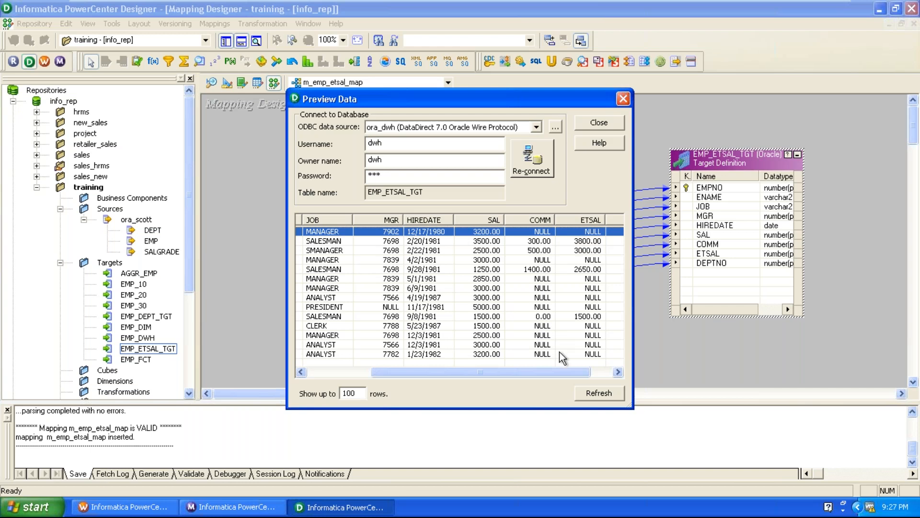
Step: Check the ETSAL and DEPTNO columns of the previewed EMP_ETSAL_TGT data and close the preview
drag(564, 376, 602, 376)
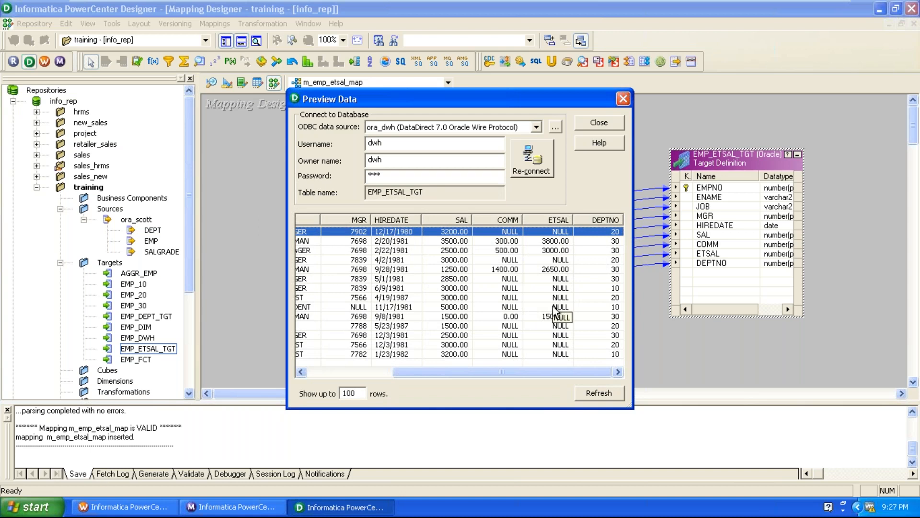
click(623, 98)
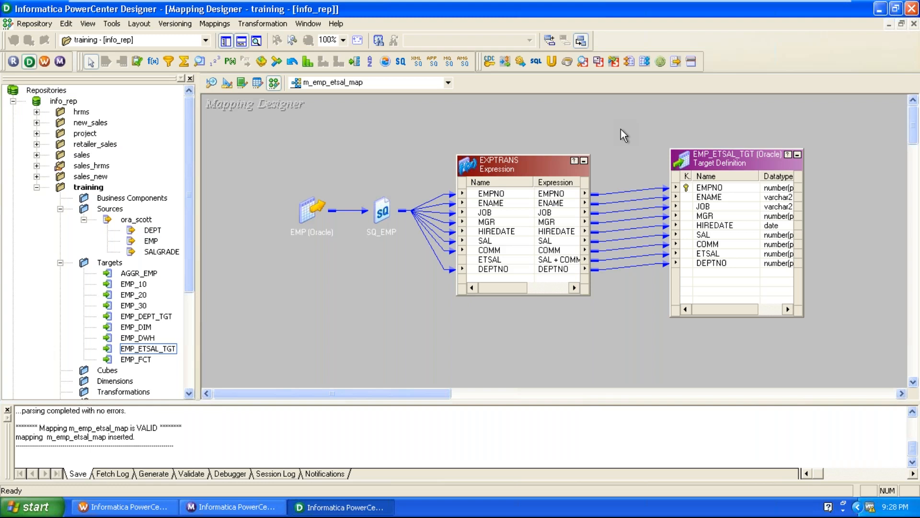
Step: Change the expression of the ETSAL port in the EXPTRANS transformation to SAL + DECODE(COMM,NULL,0,COMM)
double_click(524, 162)
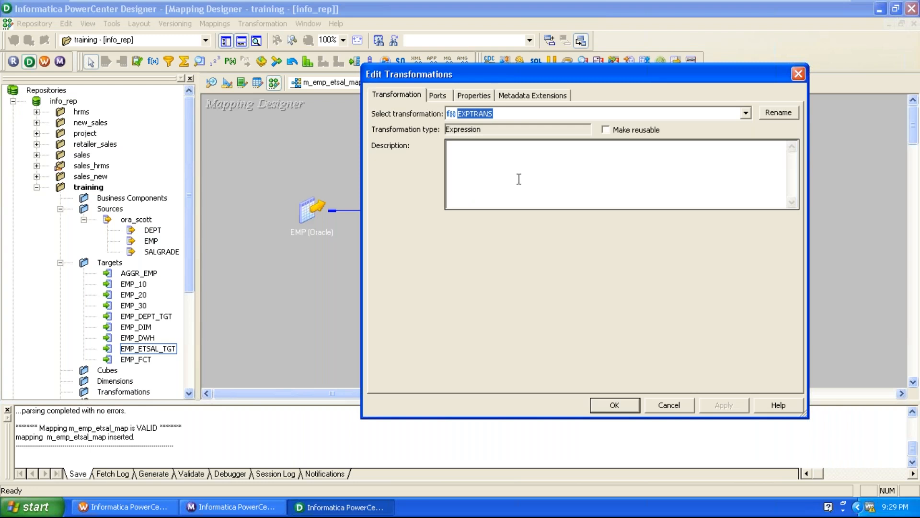
click(444, 96)
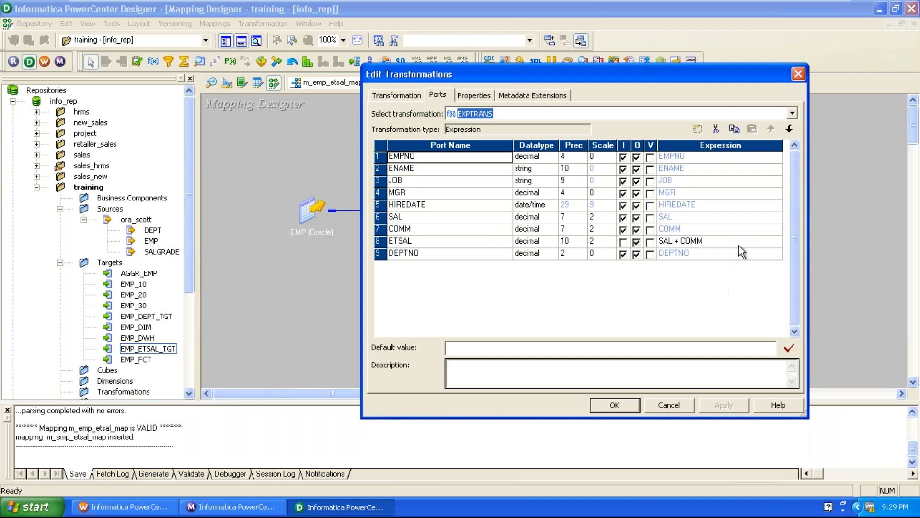
click(757, 245)
click(777, 242)
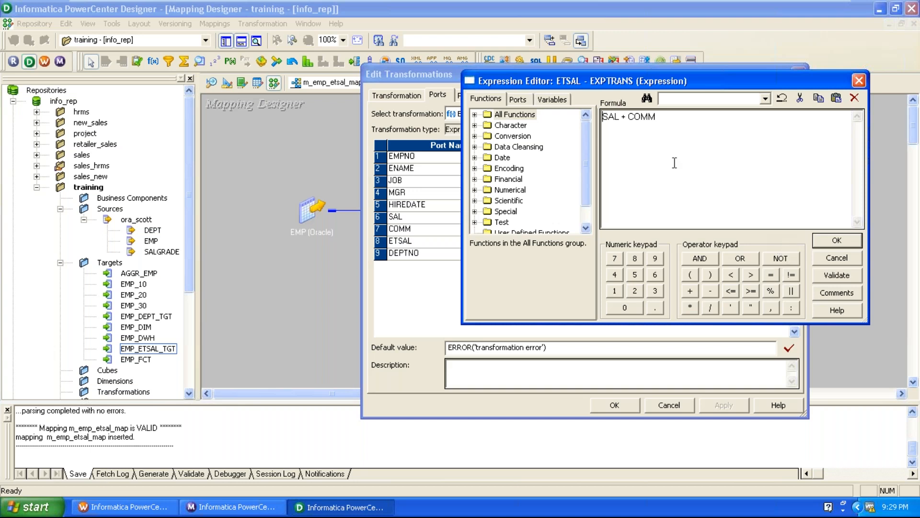
click(628, 117)
text(DEOC)
text(D)
key(BackSpace)
key(BackSpace)
key(BackSpace)
text(CODE(COMM)
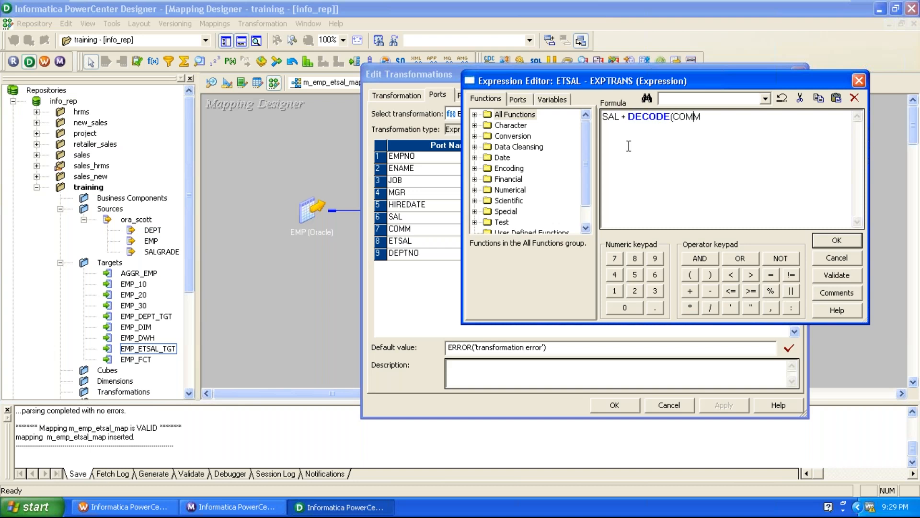
text(,NULL,0)
text(,COMM))
drag(763, 116, 734, 121)
click(735, 118)
Step: Validate the ETSAL expression and accept the changes to the EXPTRANS transformation
click(844, 273)
click(477, 276)
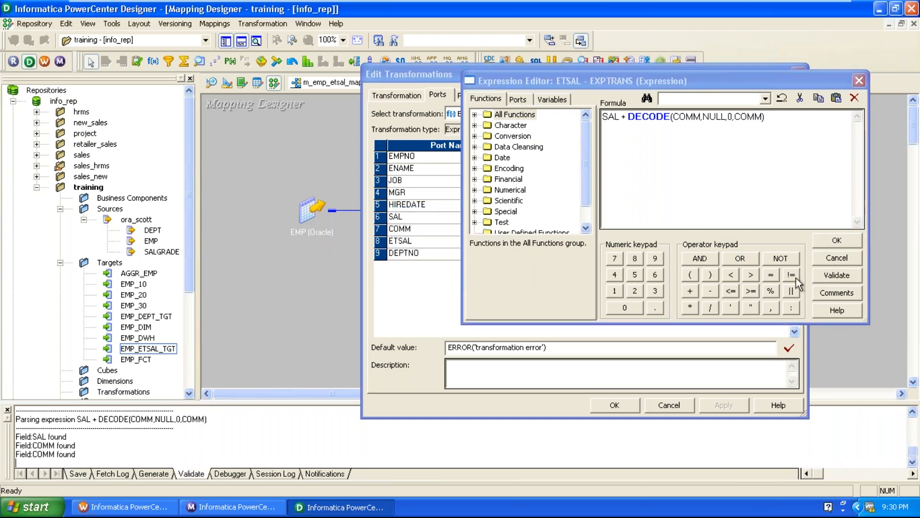
click(836, 241)
click(614, 405)
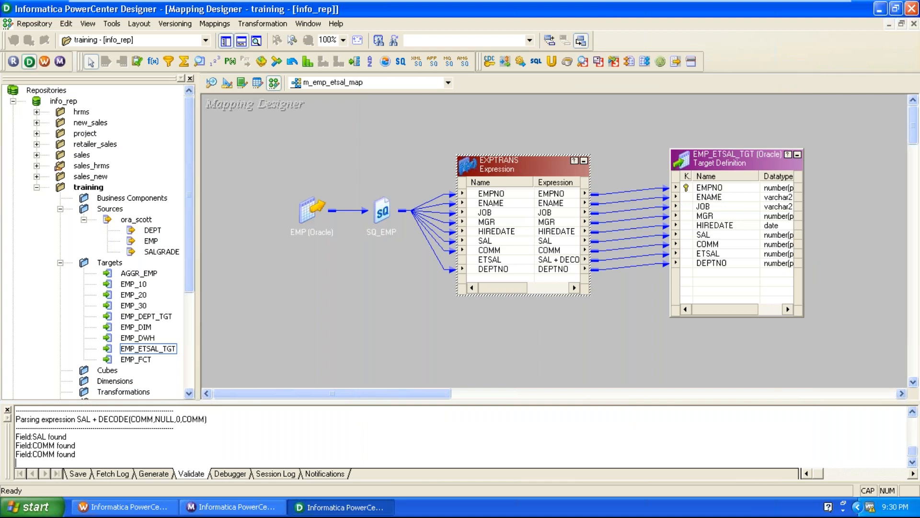
Step: Validate the mapping m_emp_etsal_map and save it to the repository
click(534, 341)
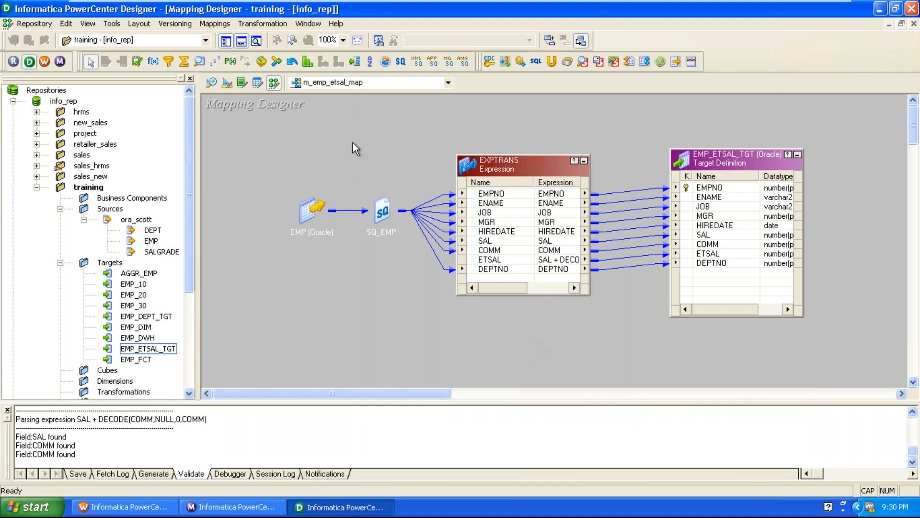
click(219, 27)
click(288, 107)
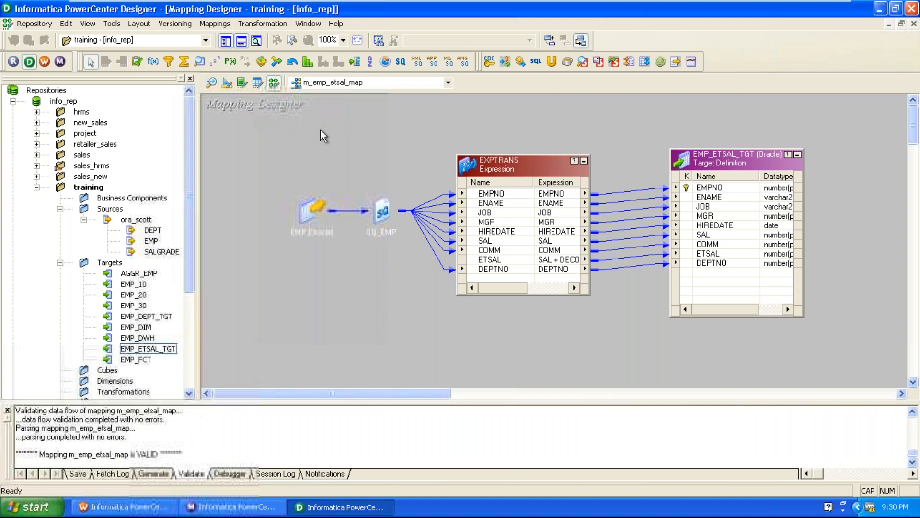
click(34, 24)
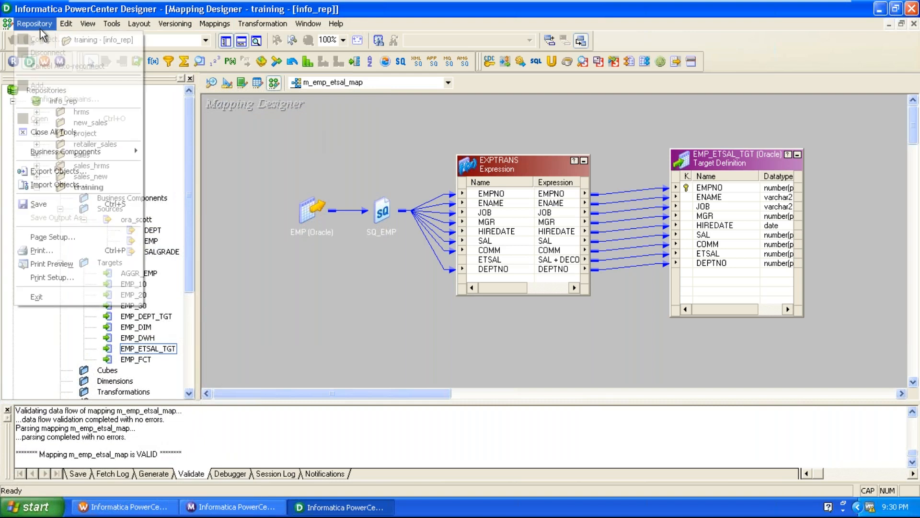
click(38, 204)
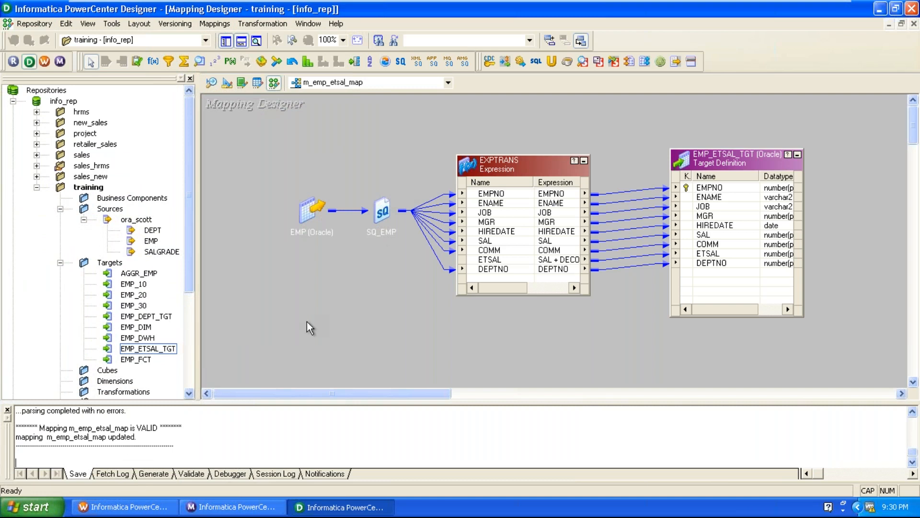
Step: Read the save log for the validation and update status of m_emp_etsal_map and for the repository and folder it was saved to
scroll(200, 449, up, 3)
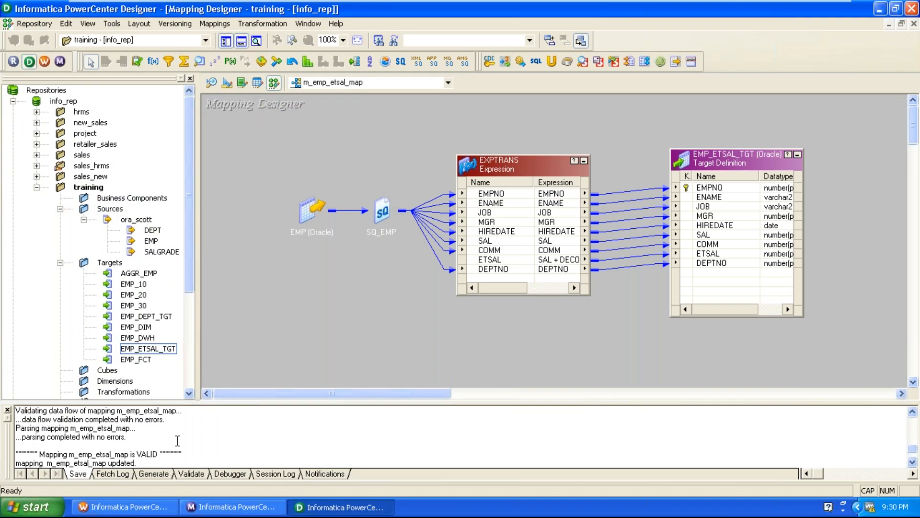
double_click(128, 435)
scroll(143, 430, down, 1)
drag(41, 429, 166, 437)
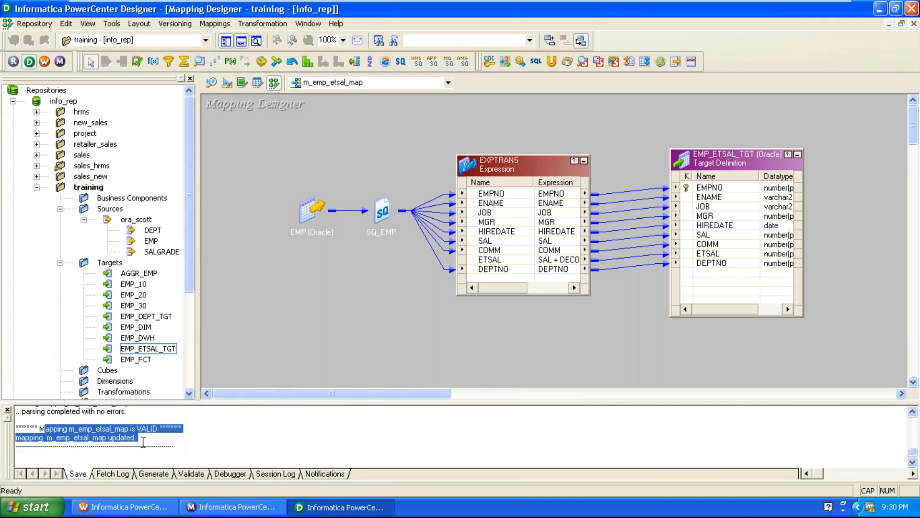
click(33, 443)
key(ctrl+s)
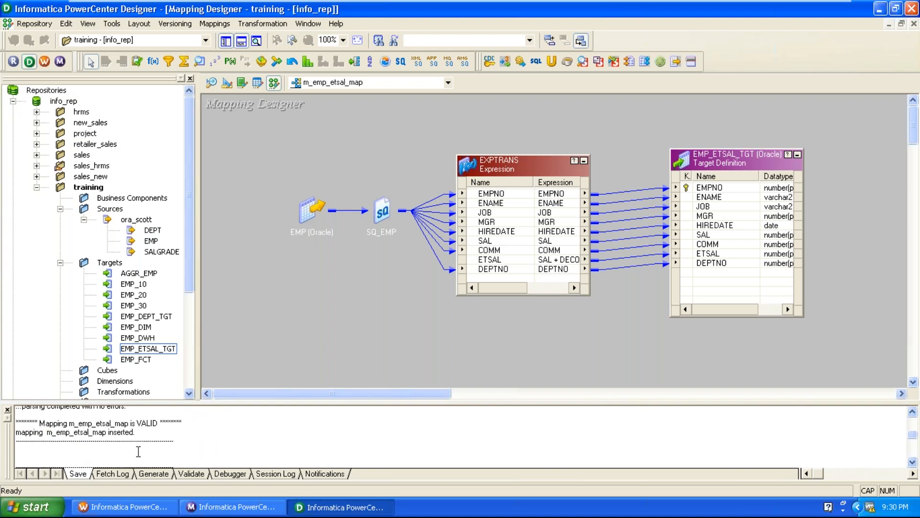
drag(160, 428, 236, 425)
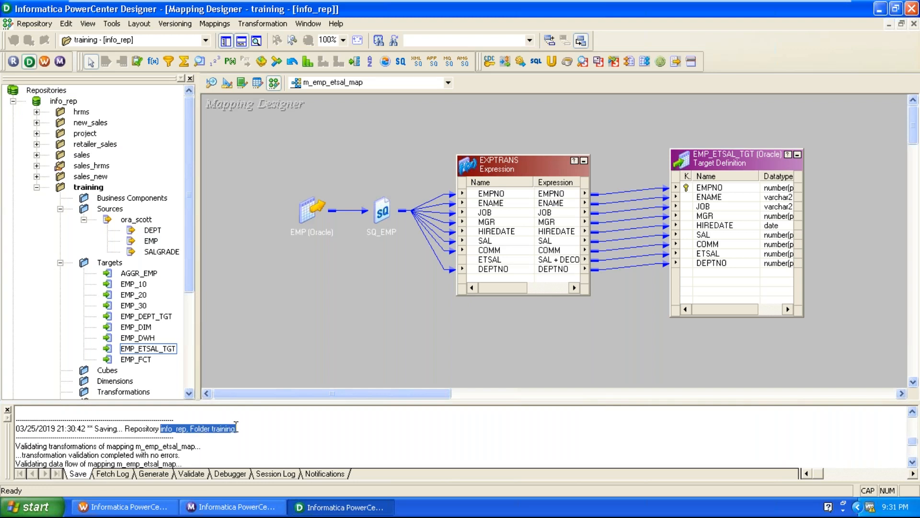
click(245, 330)
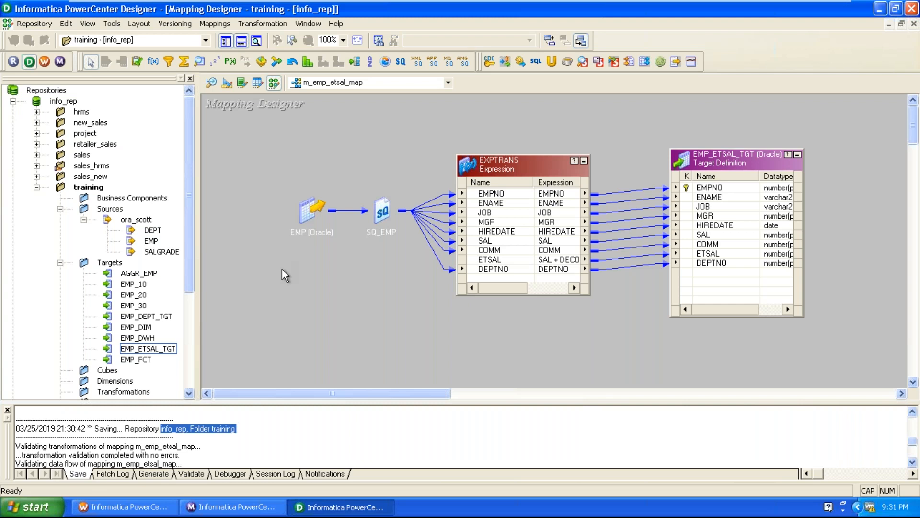
Step: Switch to PowerCenter Workflow Manager and refresh the mapping of session s_m_emp_etsal_map
click(122, 506)
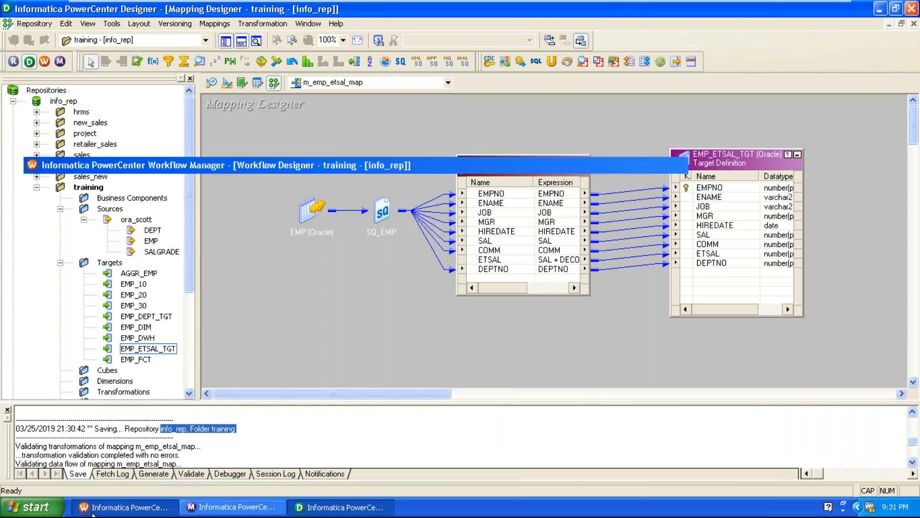
right_click(448, 210)
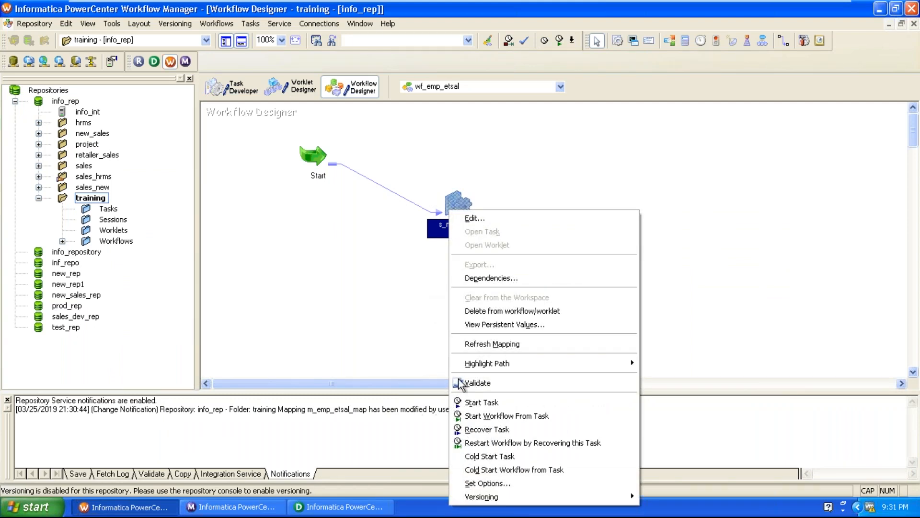
click(477, 345)
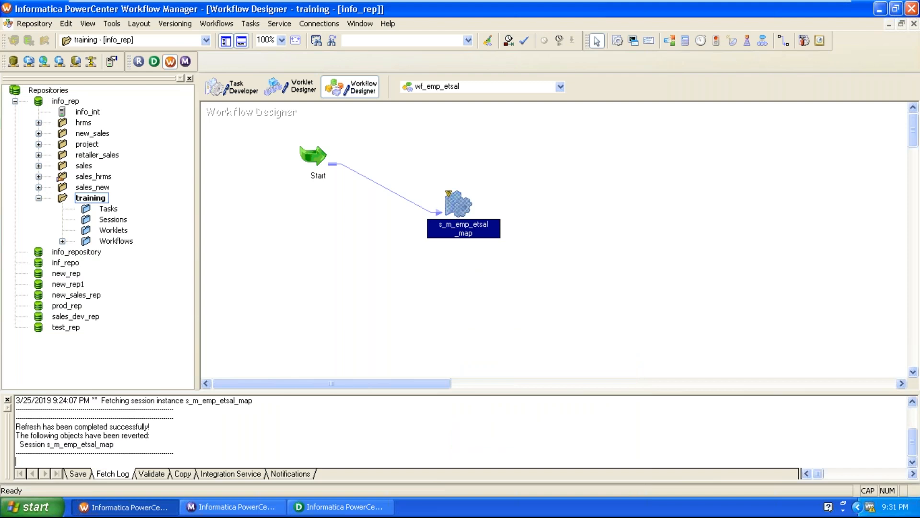
Step: Enable the Truncate target table option for the EMP_ETSAL_TGT target in session s_m_emp_etsal_map and apply it
double_click(462, 212)
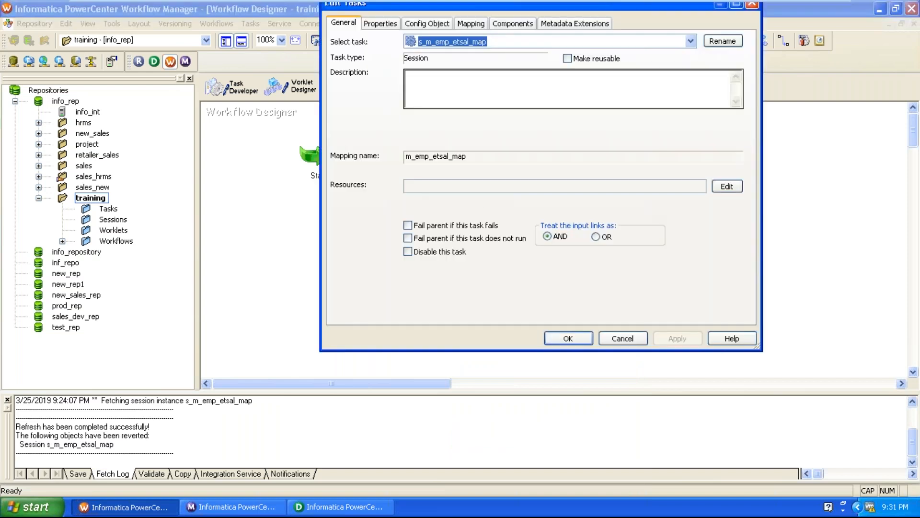
click(470, 23)
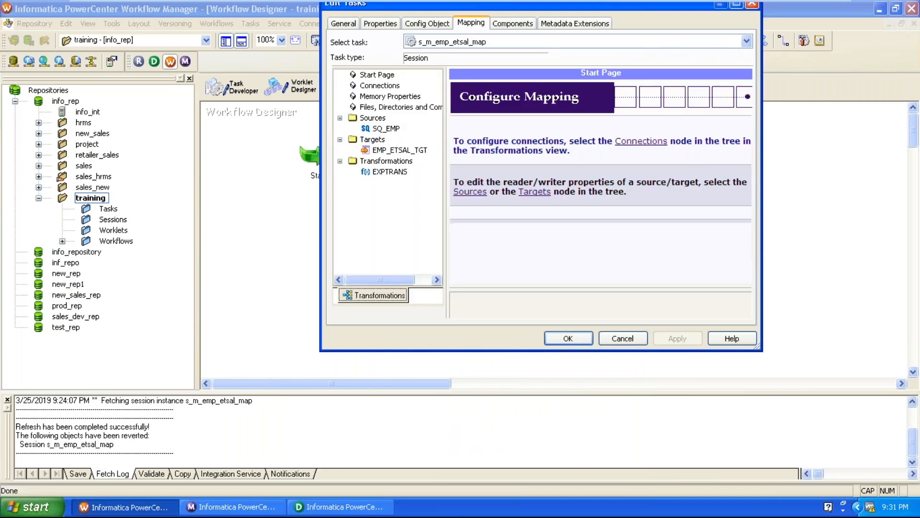
click(400, 153)
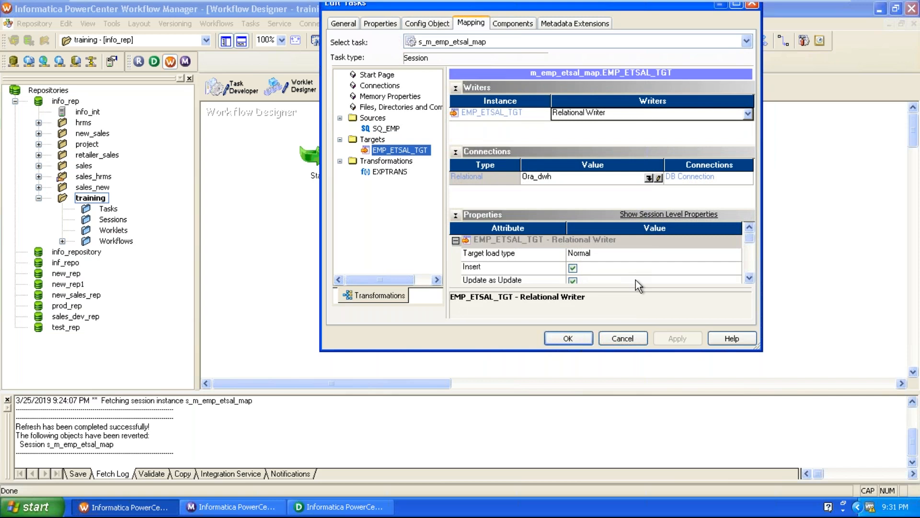
click(751, 278)
click(750, 279)
click(751, 279)
click(750, 279)
click(751, 278)
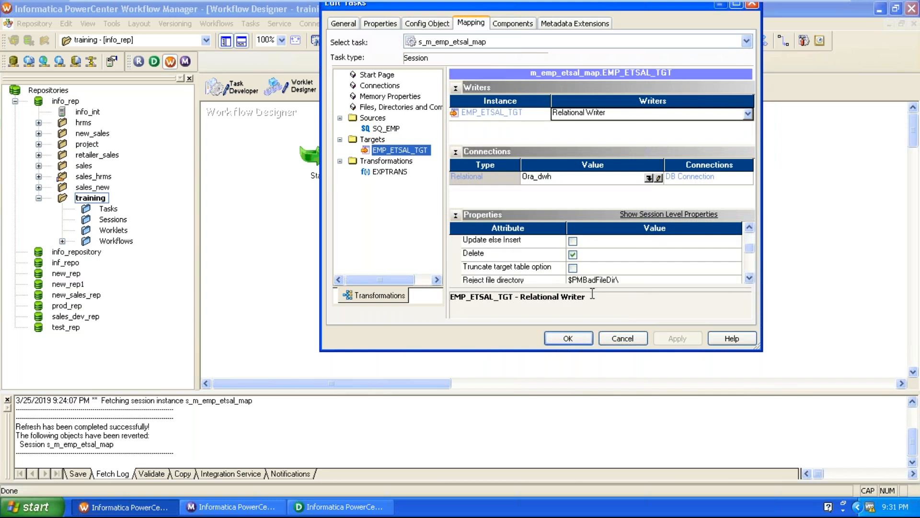
click(573, 268)
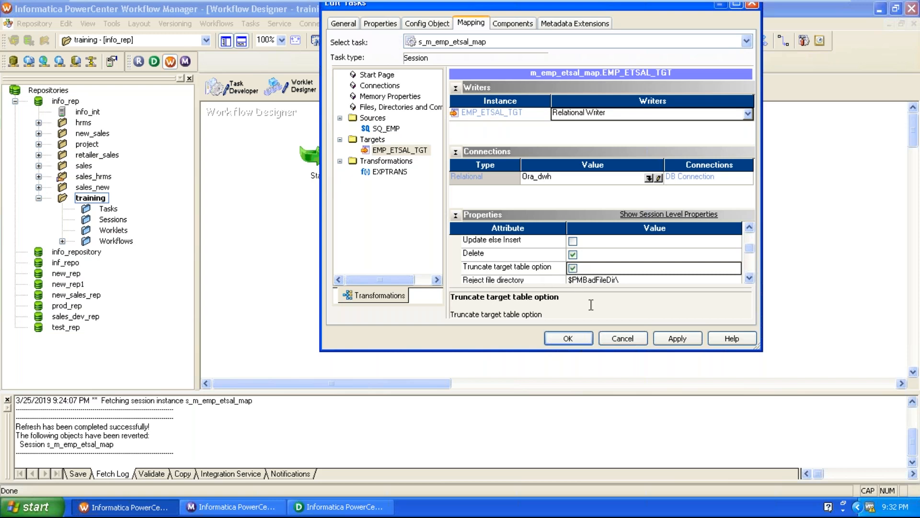
click(677, 338)
click(568, 338)
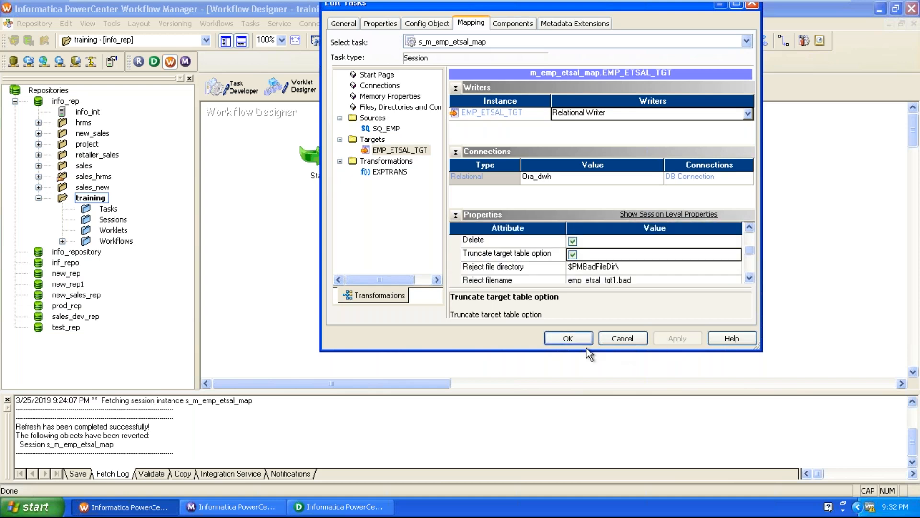
Step: Validate the workflow wf_emp_etsal and save it to the repository
click(214, 25)
click(217, 145)
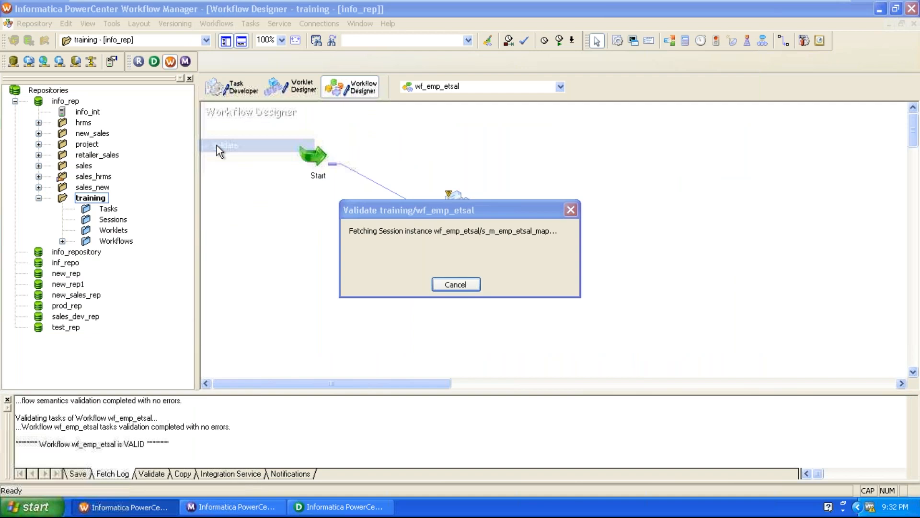
click(32, 24)
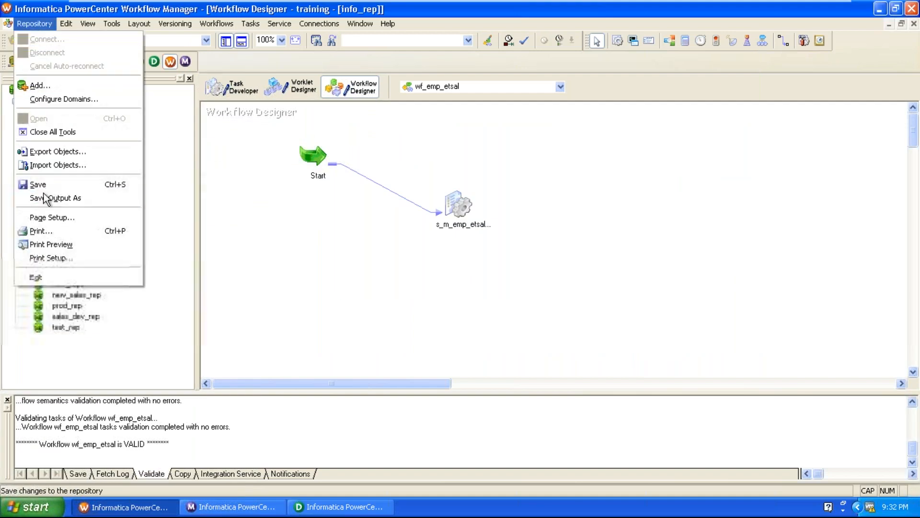
click(39, 185)
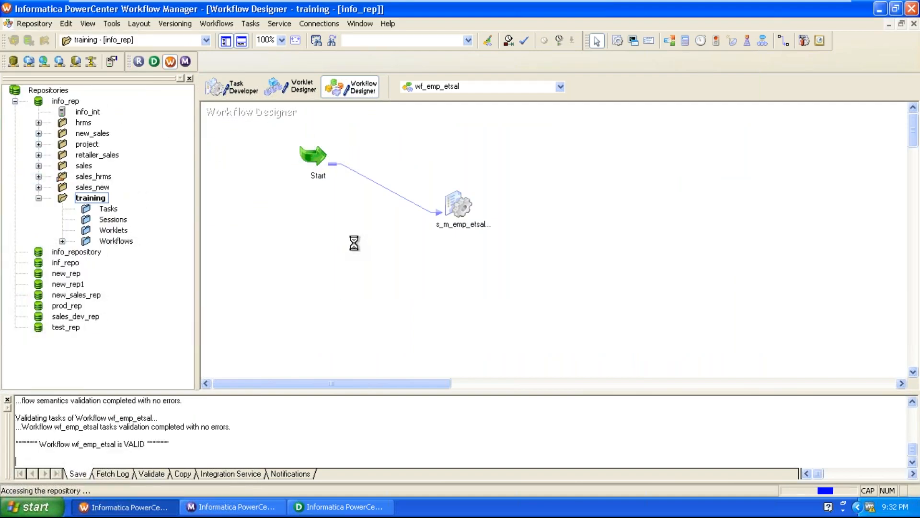
Step: Switch to PowerCenter Workflow Monitor and restart the s_m_emp_etsal_map task of workflow wf_emp_etsal
click(263, 507)
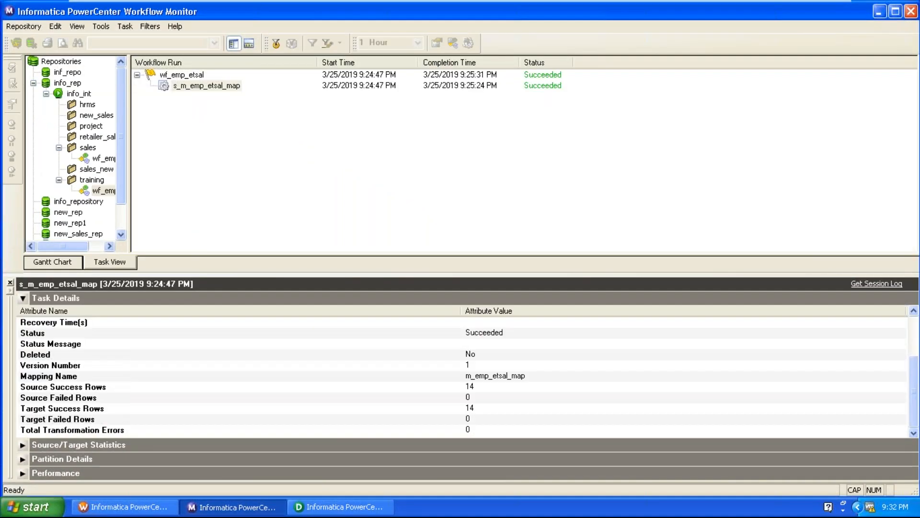
right_click(218, 86)
click(230, 102)
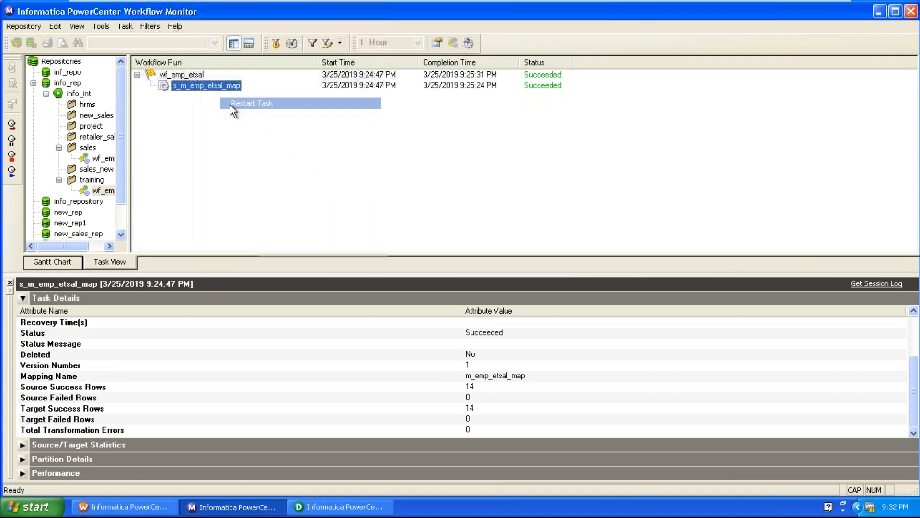
Step: Open the run properties of the restarted s_m_emp_etsal_map session and check its status and source and target success rows
right_click(226, 87)
click(267, 235)
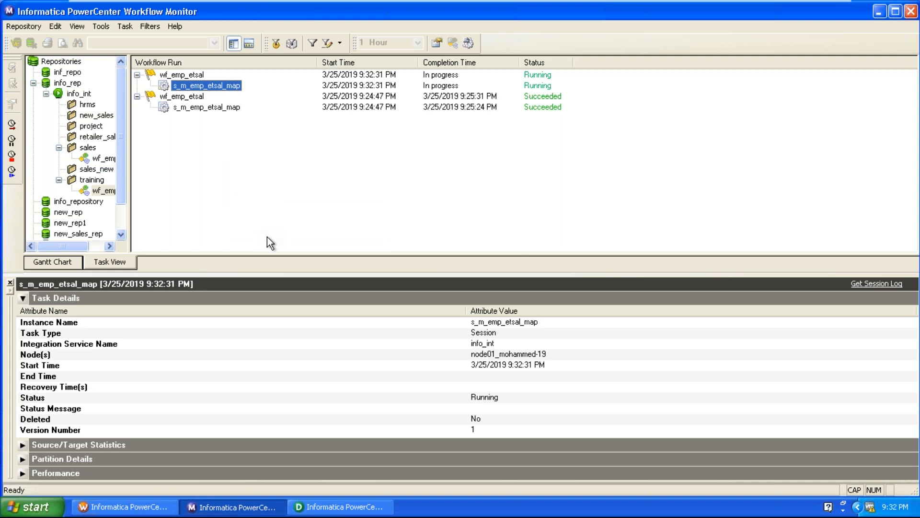
click(298, 347)
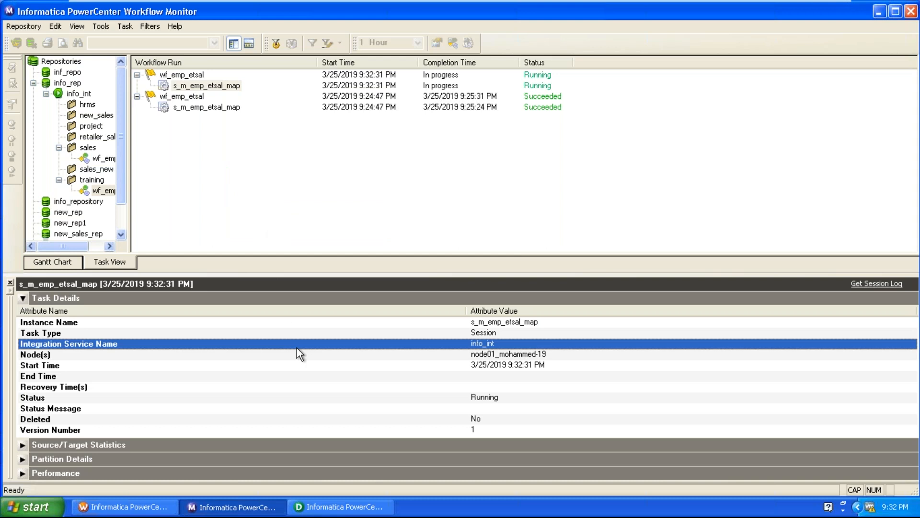
scroll(298, 347, down, 3)
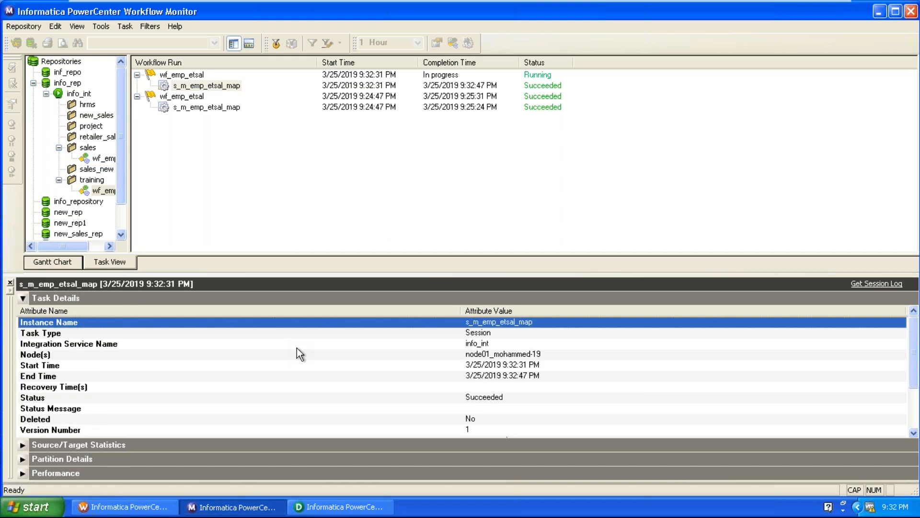
scroll(297, 354, down, 1)
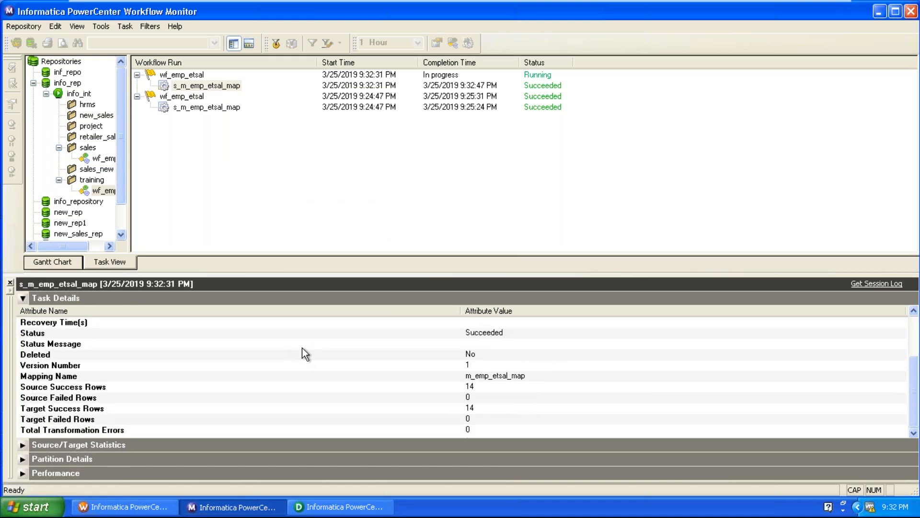
Step: Compare the source and target success row counts for mapping m_emp_etsal_map in the session's task details
click(480, 379)
click(478, 388)
click(482, 408)
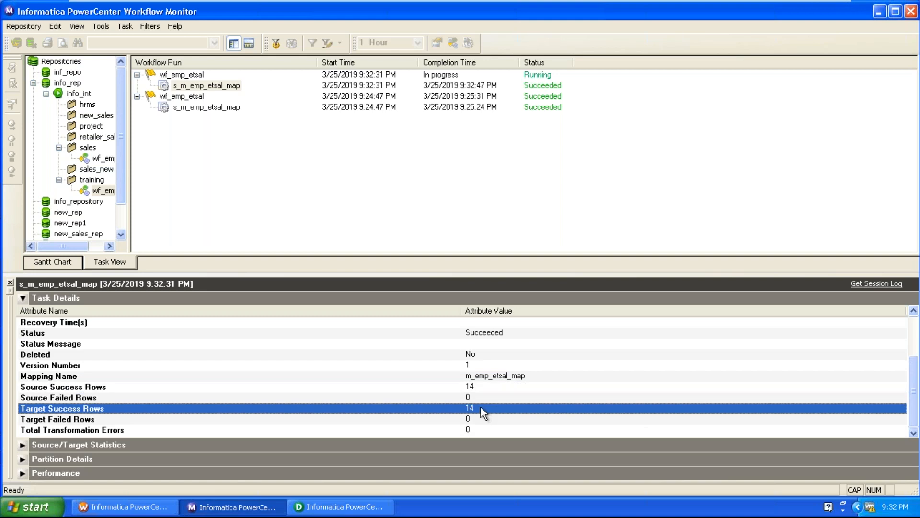
Step: Switch to PowerCenter Designer and preview the EMP_ETSAL_TGT target data through the ora_dwh data source, entering the database password to connect
click(339, 507)
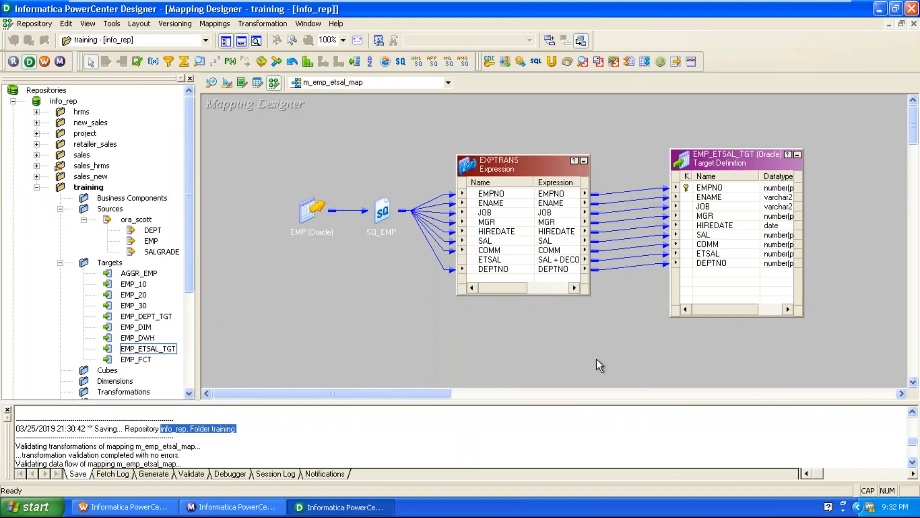
right_click(710, 160)
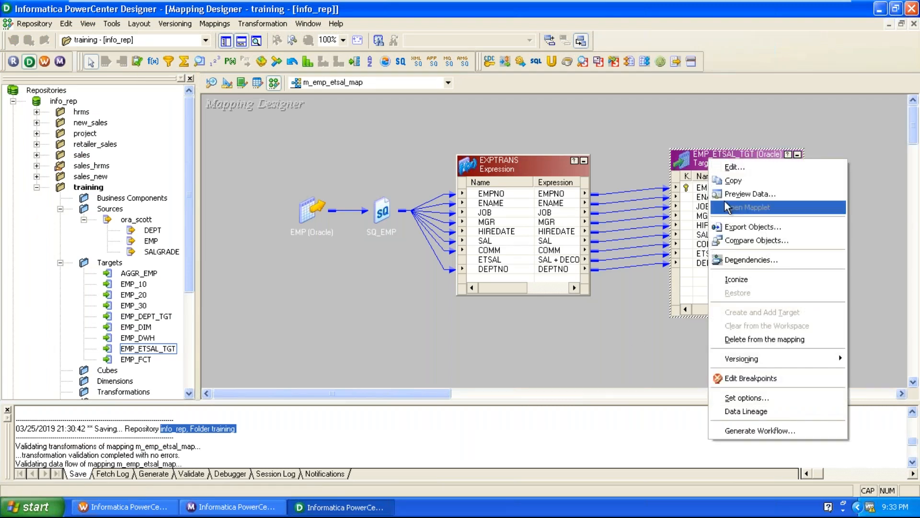
click(749, 193)
click(480, 182)
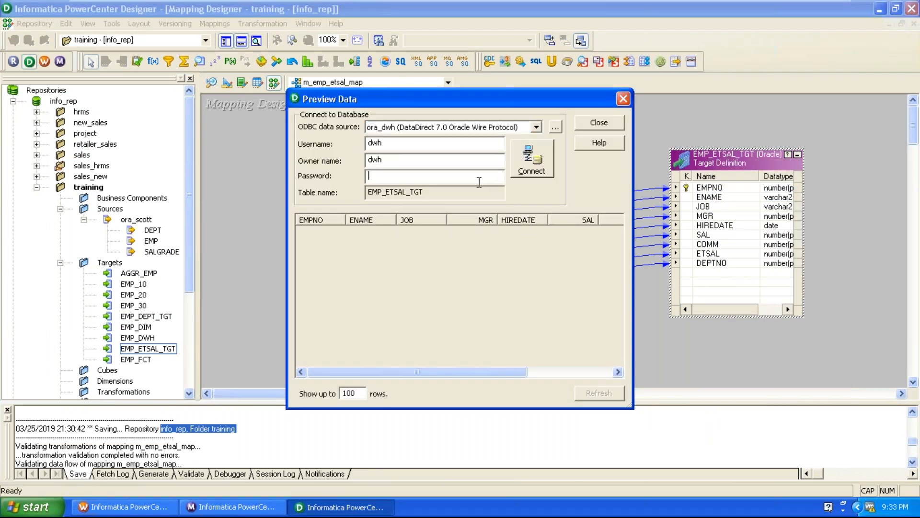
text(dwh)
key(Return)
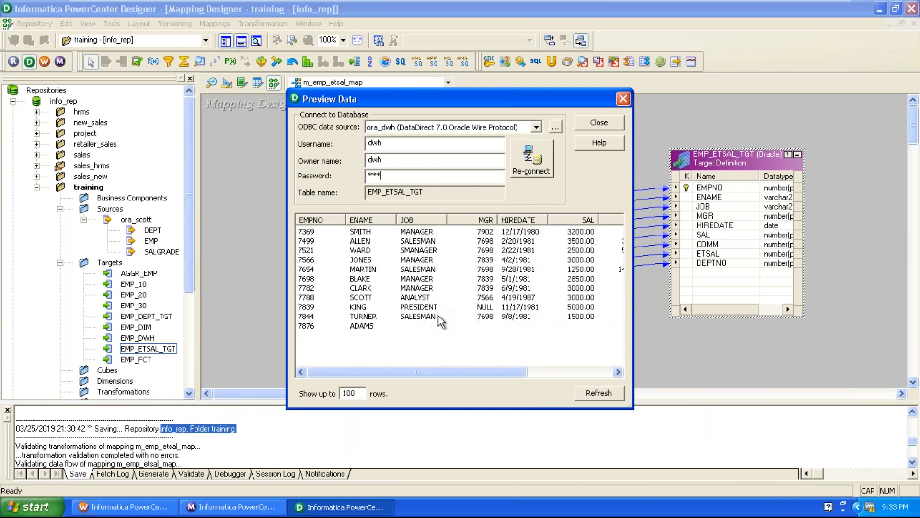
Step: Check the ETSAL values against SAL and COMM for rows with and without a commission, and close the data preview
drag(441, 377, 578, 381)
click(542, 233)
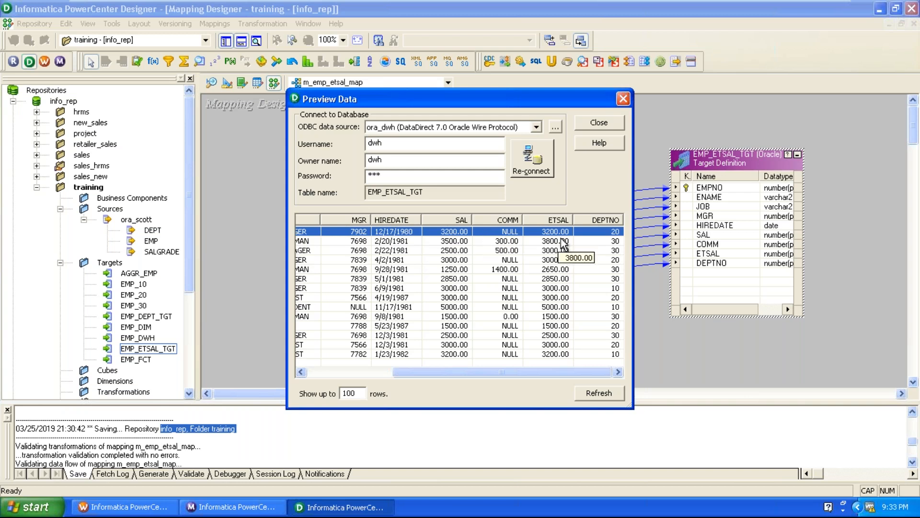
click(509, 243)
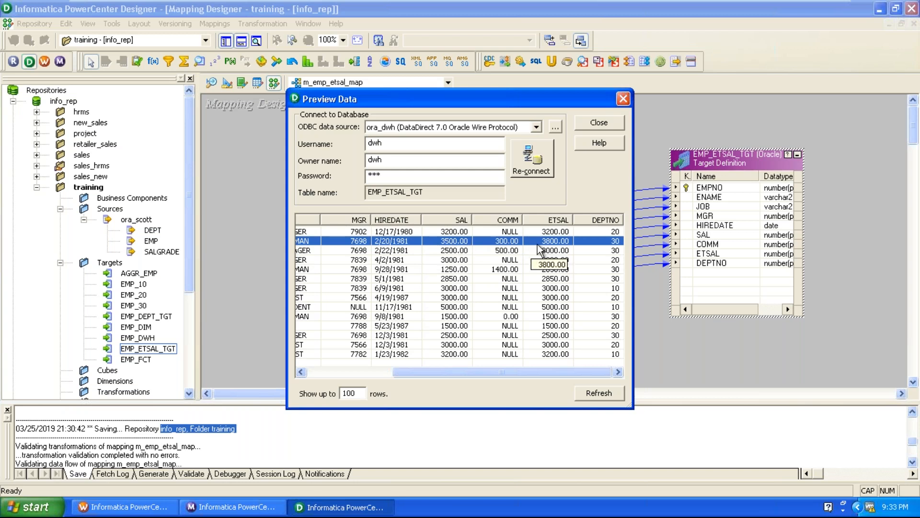
click(507, 261)
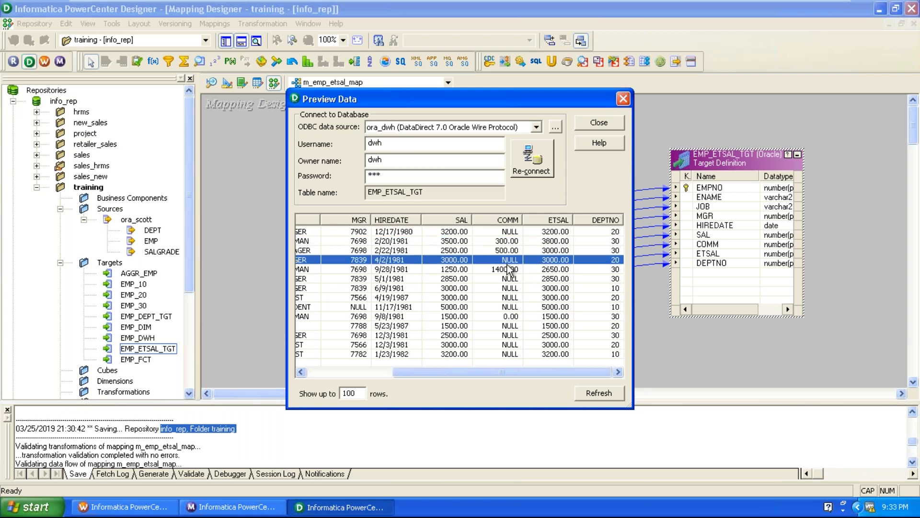
click(623, 98)
Step: Rearrange the mapping layout by moving the EMP_ETSAL_TGT target further from the source and raising the EXPTRANS expression
drag(723, 160, 776, 158)
drag(504, 168, 522, 130)
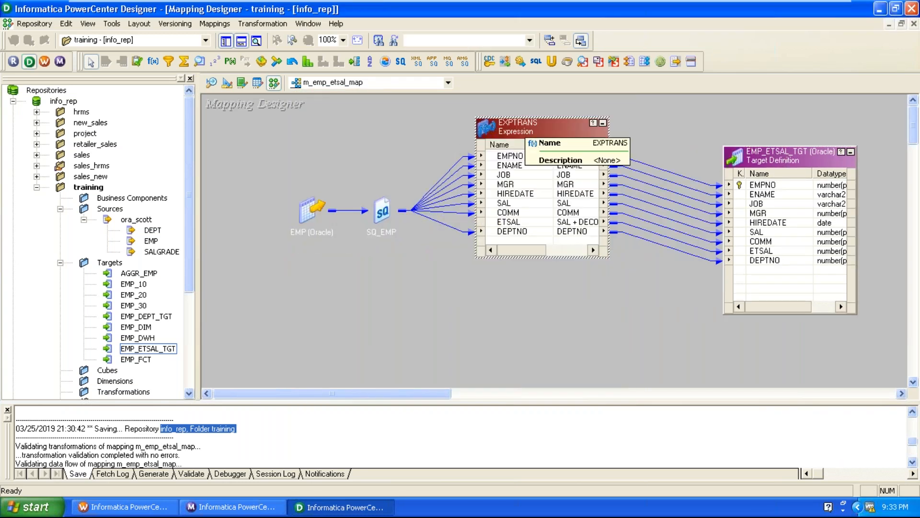
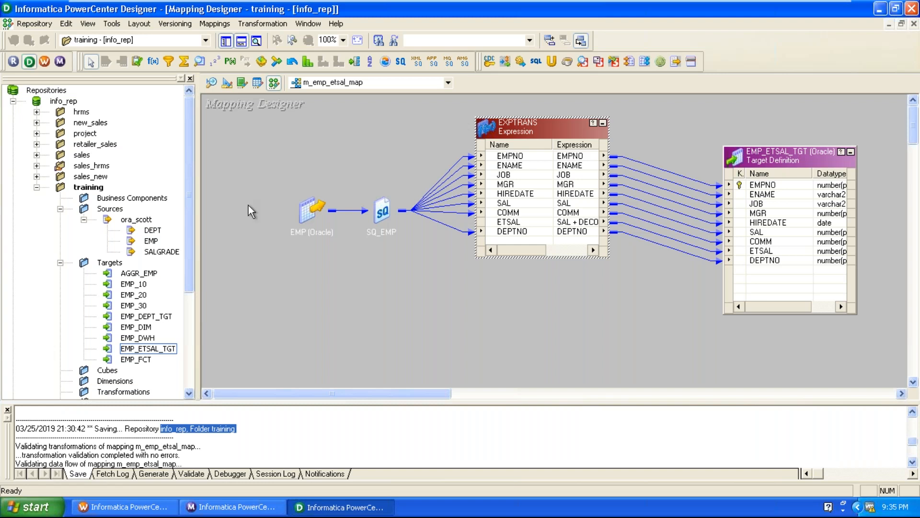
Step: Move the EMP_ETSAL_TGT target higher in the mapping to free space below it
click(279, 170)
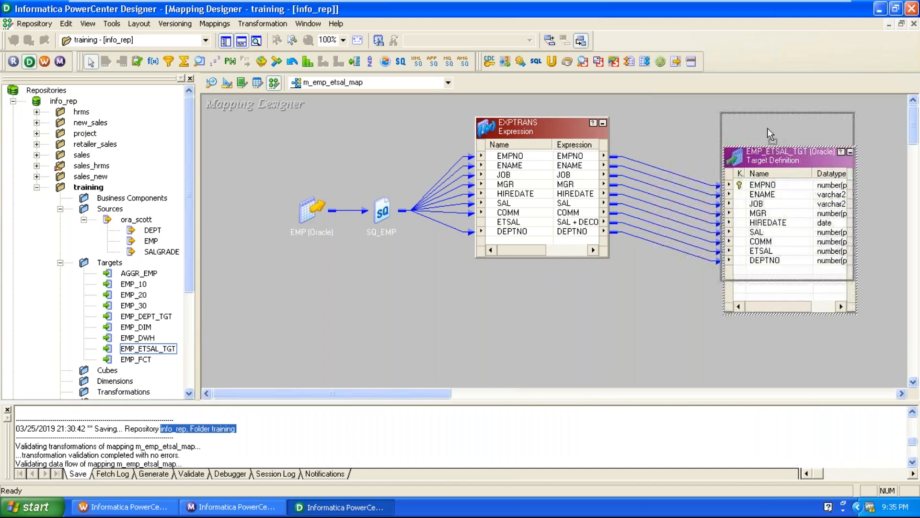
drag(773, 172, 767, 132)
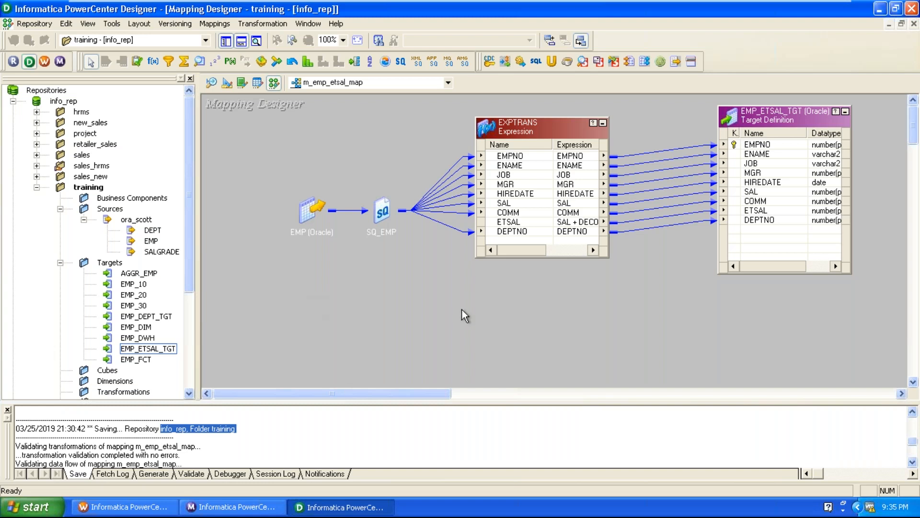
click(150, 275)
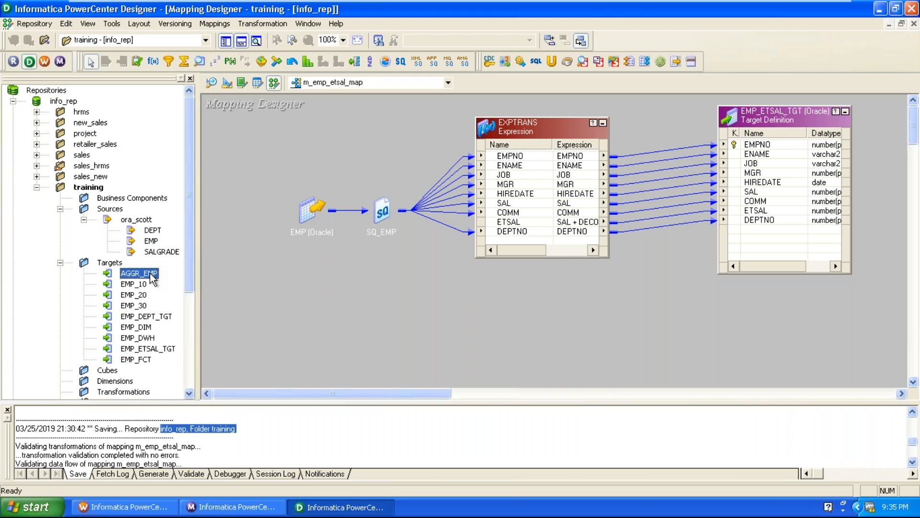
drag(151, 277, 759, 312)
scroll(668, 315, down, 3)
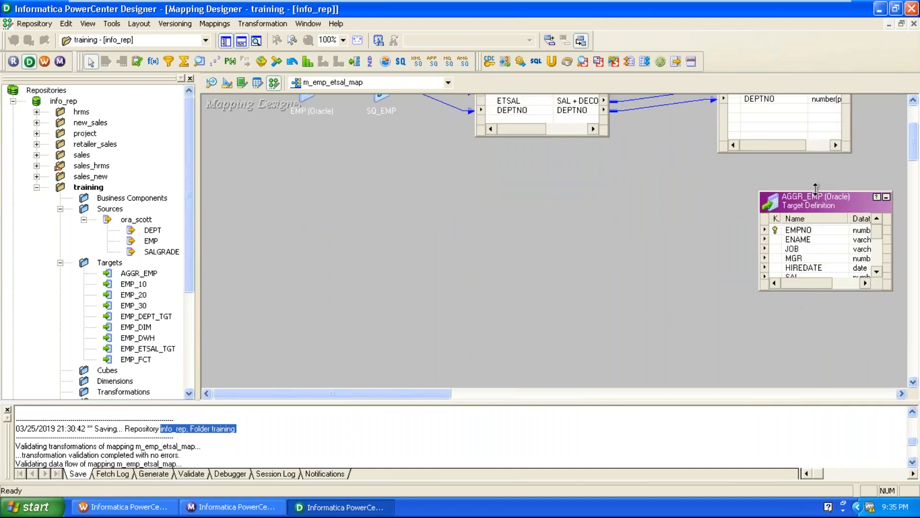
drag(817, 193, 816, 153)
click(813, 165)
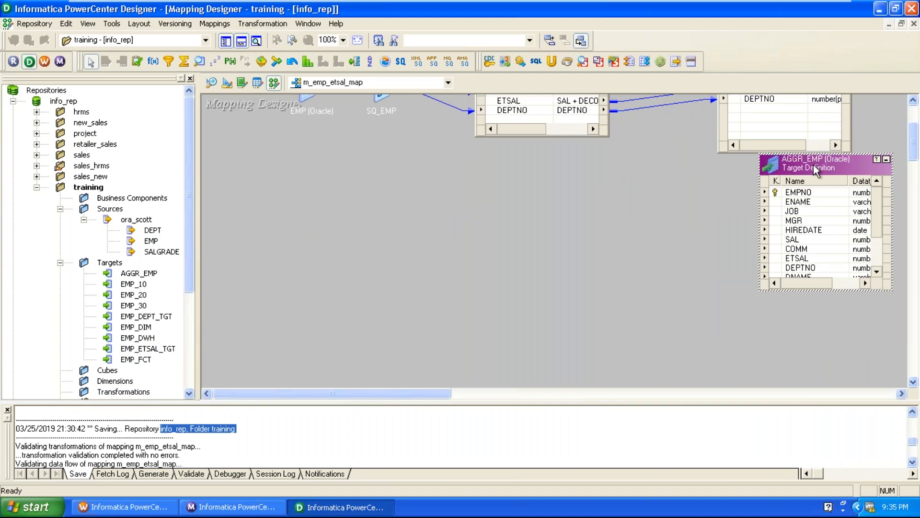
key(Delete)
click(414, 269)
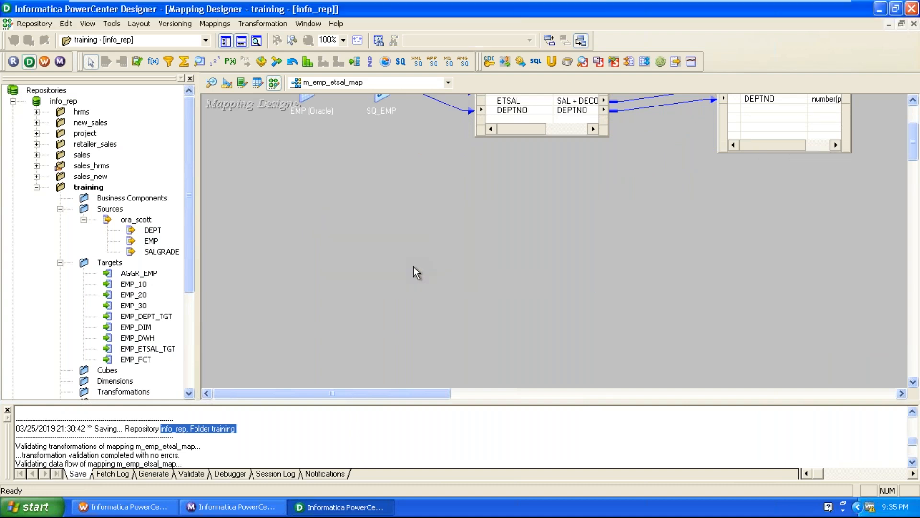
scroll(413, 266, up, 2)
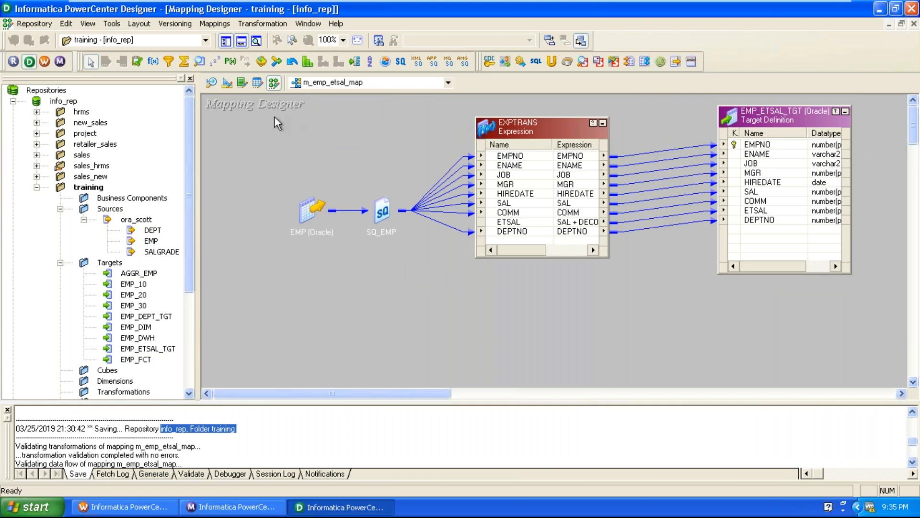
Step: Switch to the Target Designer and clear all objects from its workspace
click(226, 84)
right_click(302, 182)
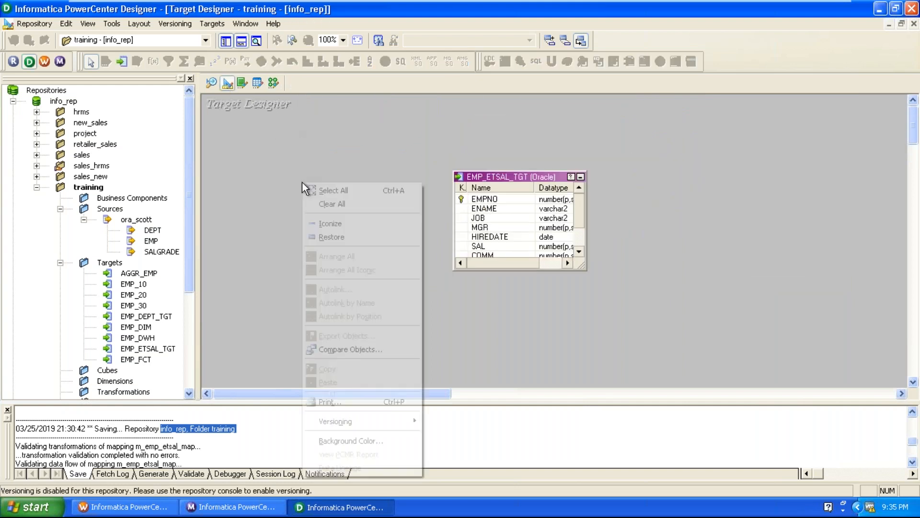
click(318, 201)
Step: Start a target import from the database and connect to the ora_dwh data source, entering the database password
click(205, 27)
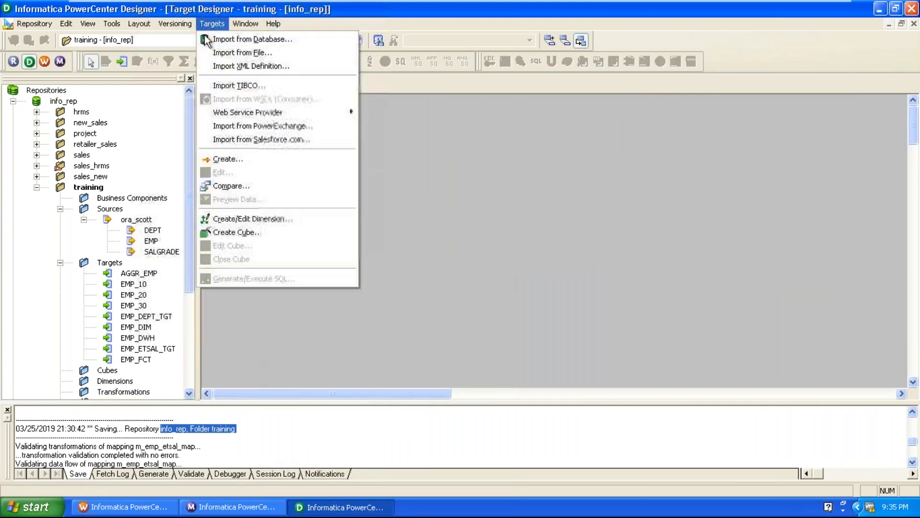
click(231, 40)
click(396, 209)
text(dwh)
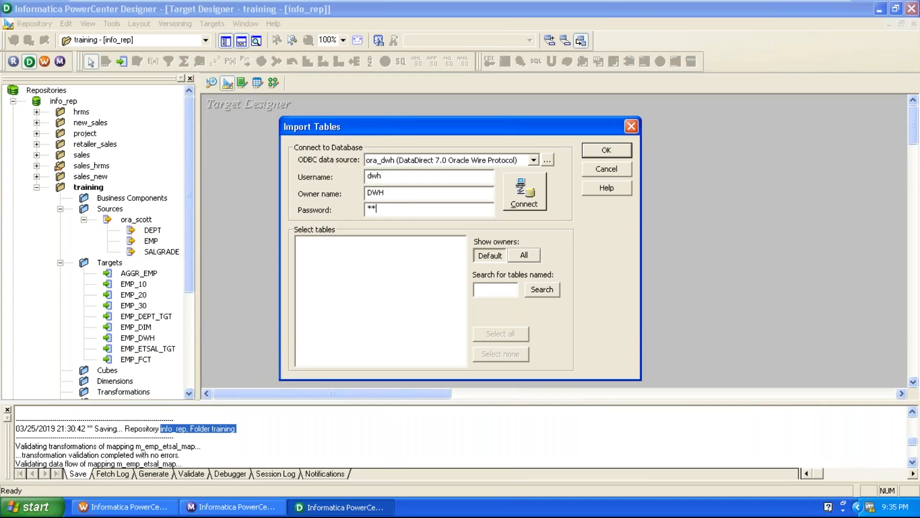
click(527, 201)
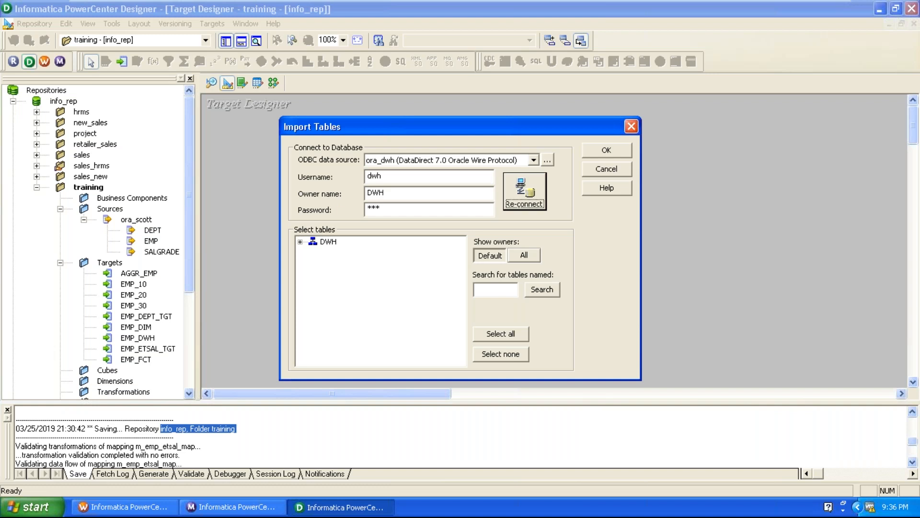
Step: Import the AGGR_EMP_TGT table from the DWH schema as a target definition
click(299, 242)
click(311, 253)
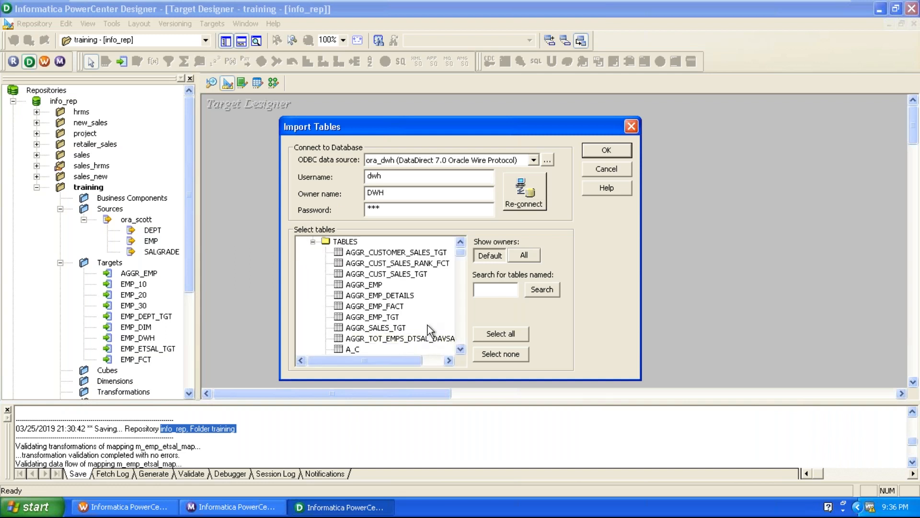
scroll(428, 325, down, 1)
click(390, 275)
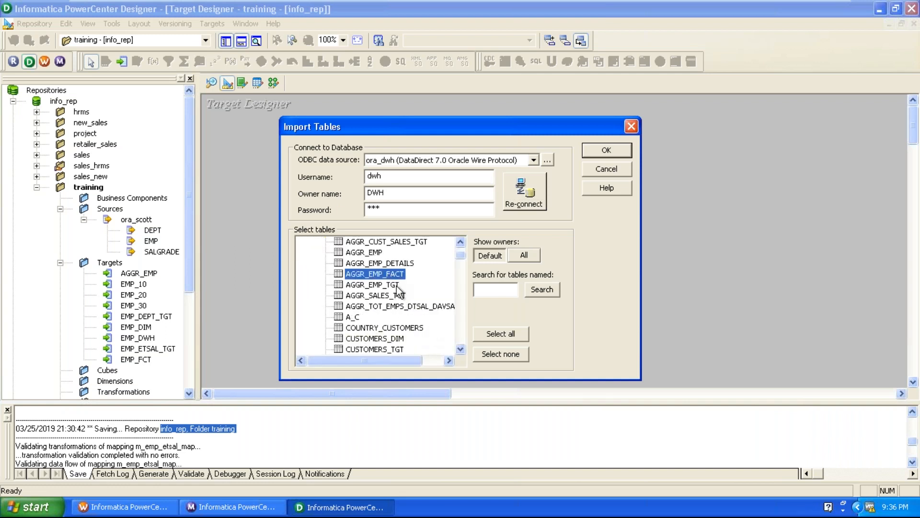
click(396, 296)
click(395, 285)
click(596, 152)
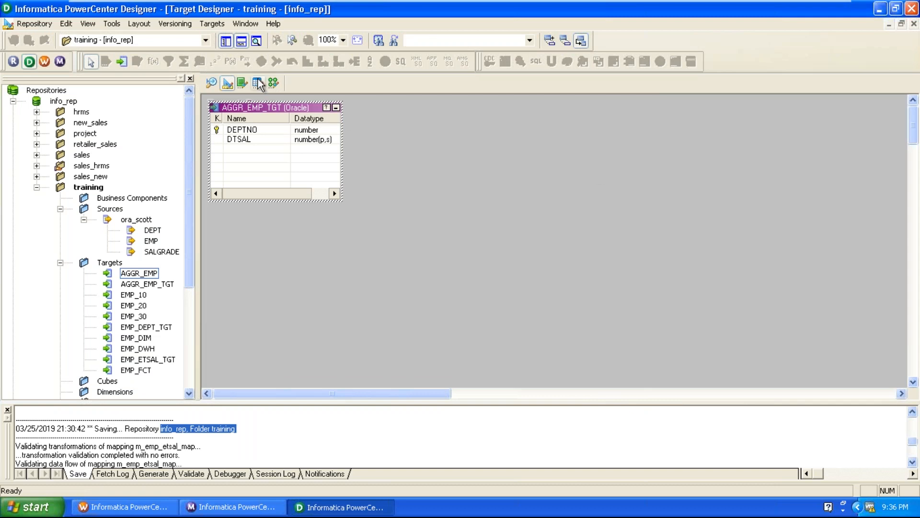
Step: Add a column named DAVSAL after DTSAL in the AGGR_EMP_TGT target definition
double_click(274, 111)
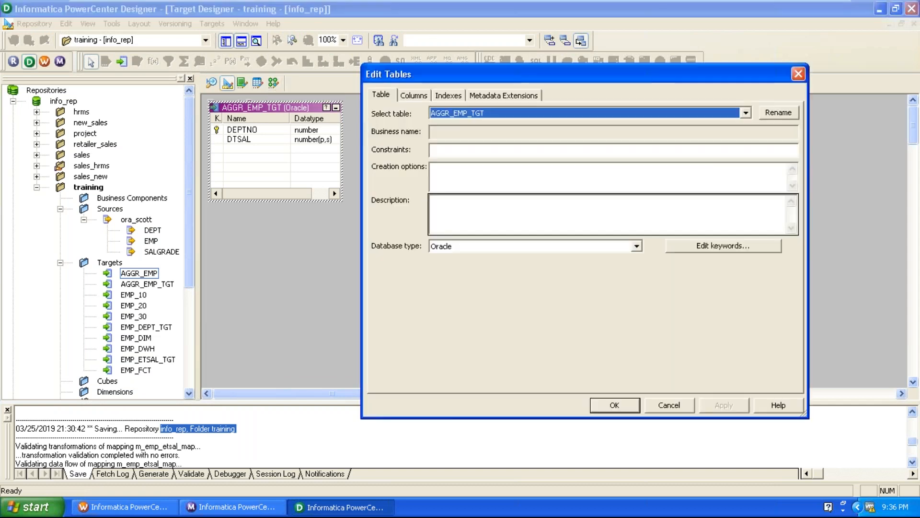
click(417, 95)
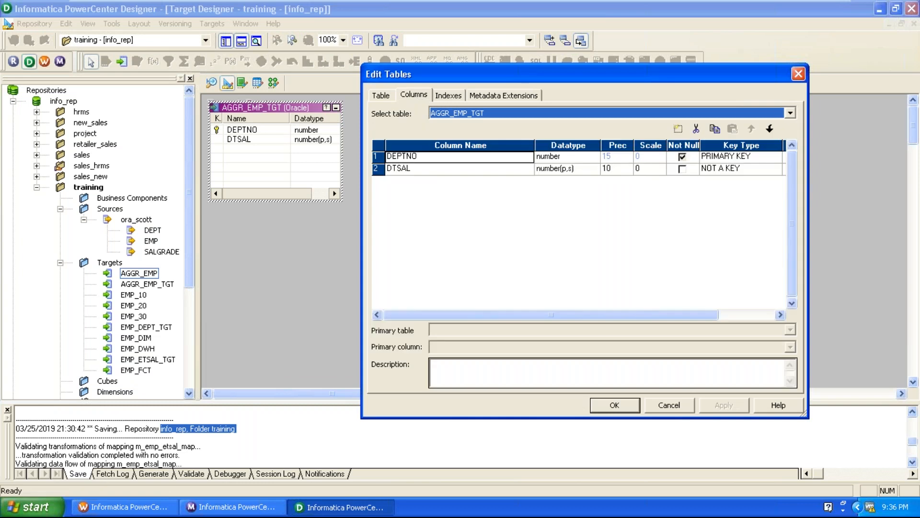
click(446, 169)
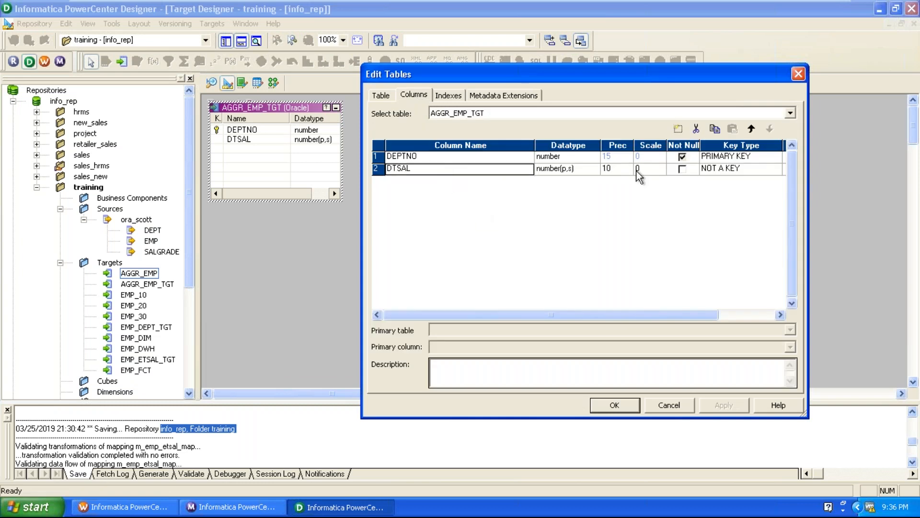
click(677, 132)
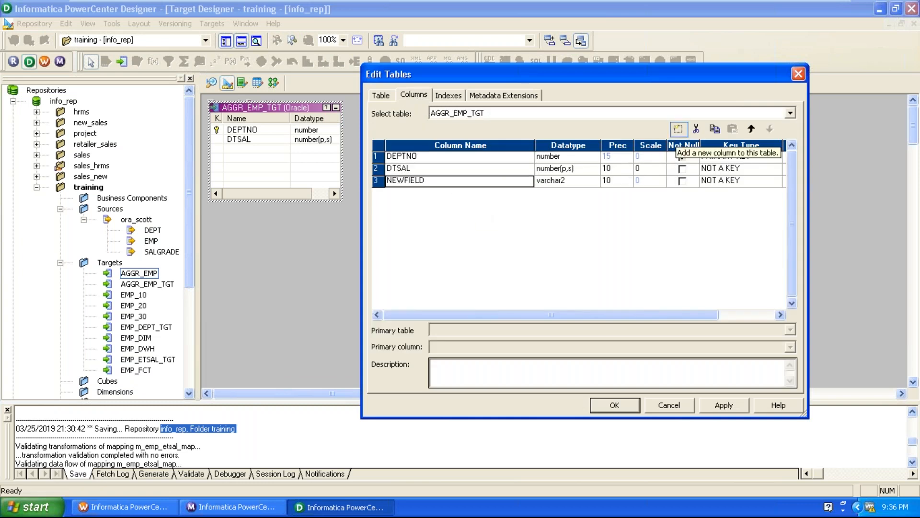
text(DAVSA)
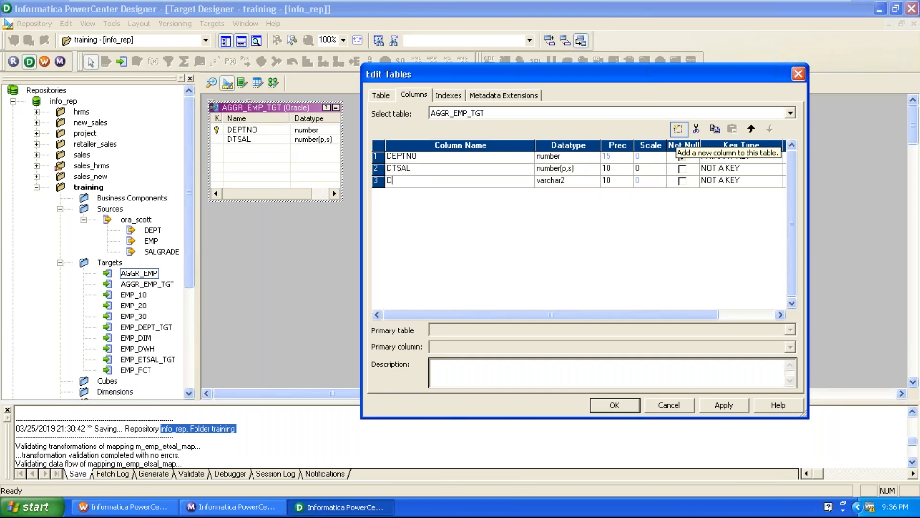
text(L)
Step: Set the DAVSAL column's datatype to number(p,s) with scale 1 and apply the table edits
click(587, 181)
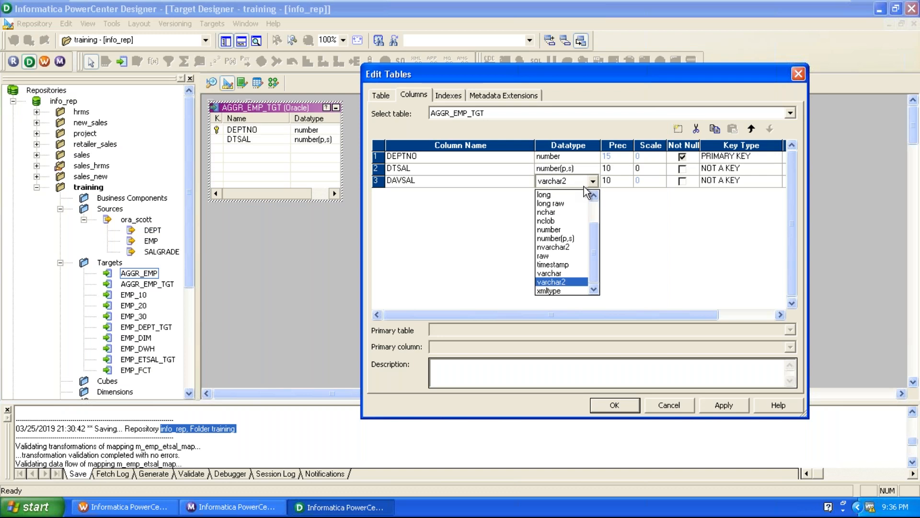
click(580, 238)
click(664, 181)
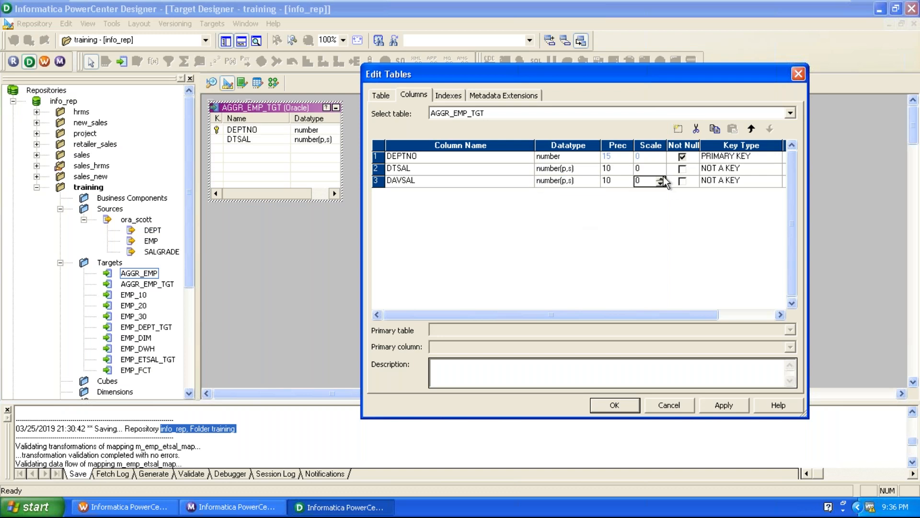
click(661, 178)
click(616, 405)
key(Caps_Lock)
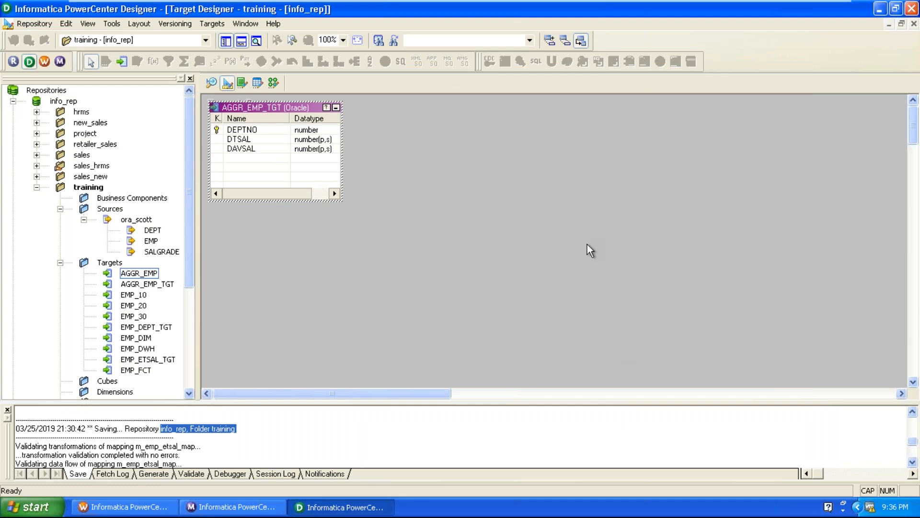
Step: Generate and execute the SQL that drops and recreates the selected AGGR_EMP_TGT table with its primary key
click(211, 24)
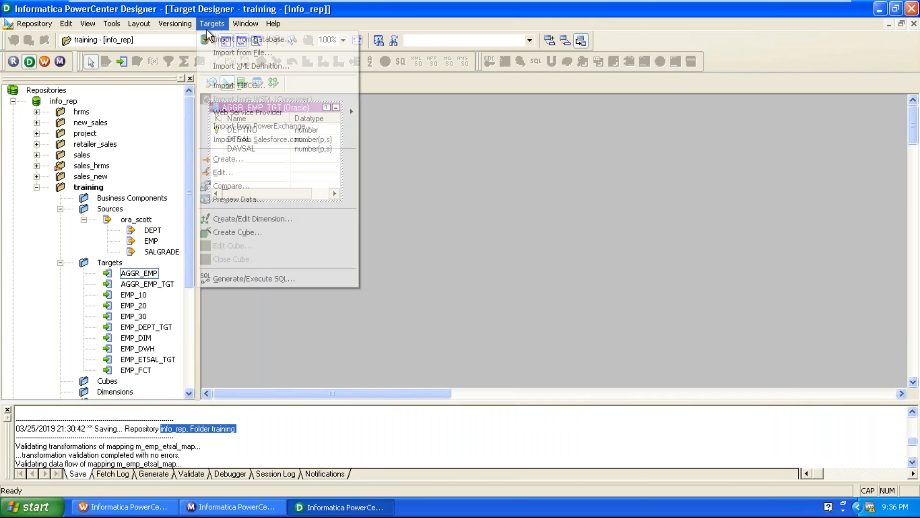
click(232, 281)
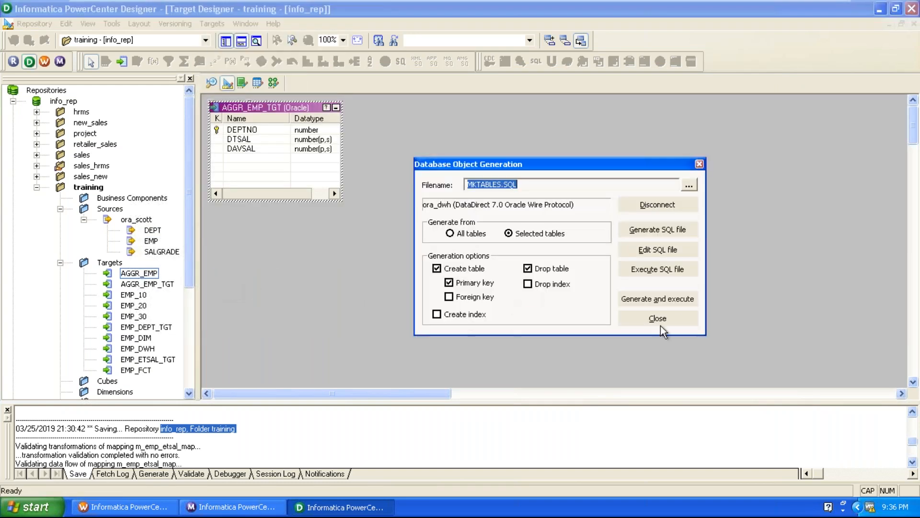
click(667, 298)
click(546, 270)
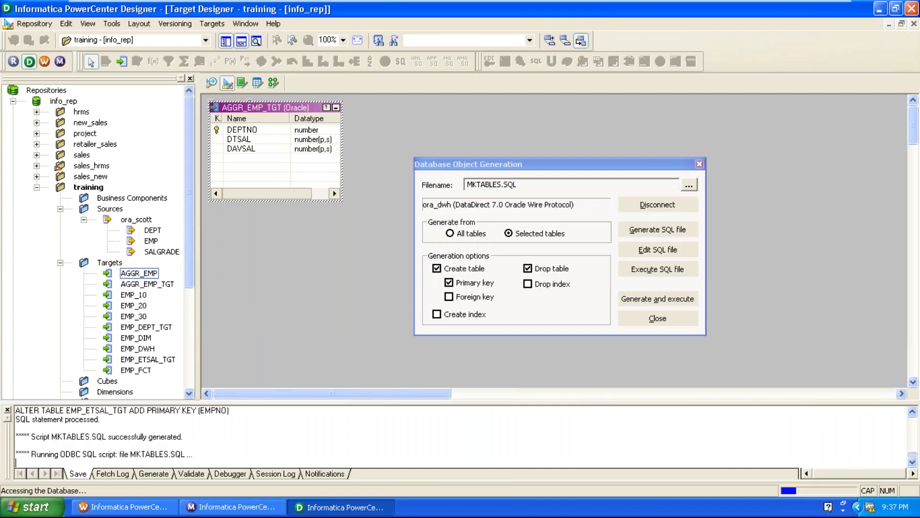
click(656, 319)
Step: Add AGGR_EMP_TGT to the m_emp_etsal_map mapping and arrange it below the EMP_ETSAL_TGT target
click(274, 83)
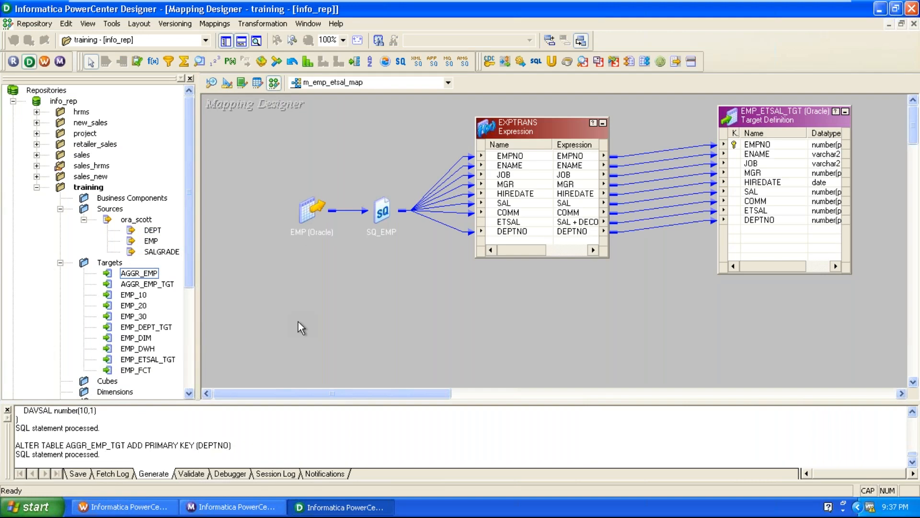
click(153, 285)
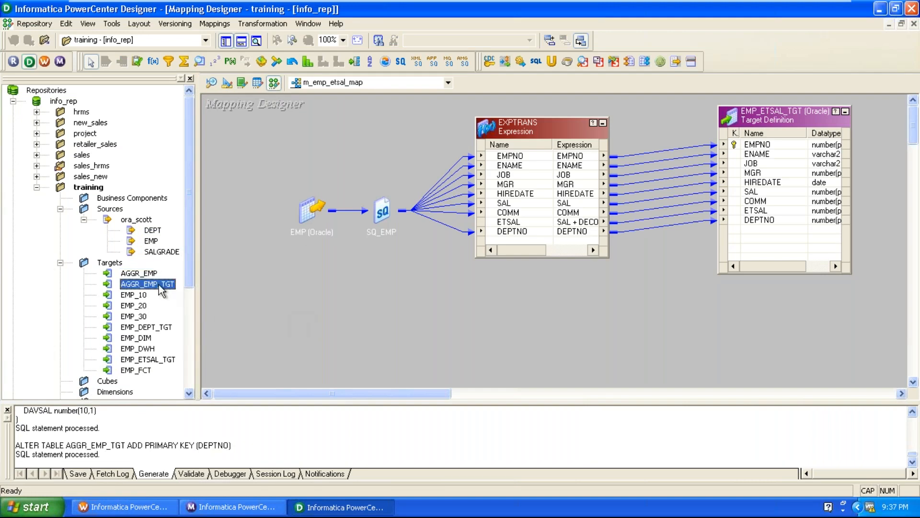
drag(154, 284, 718, 324)
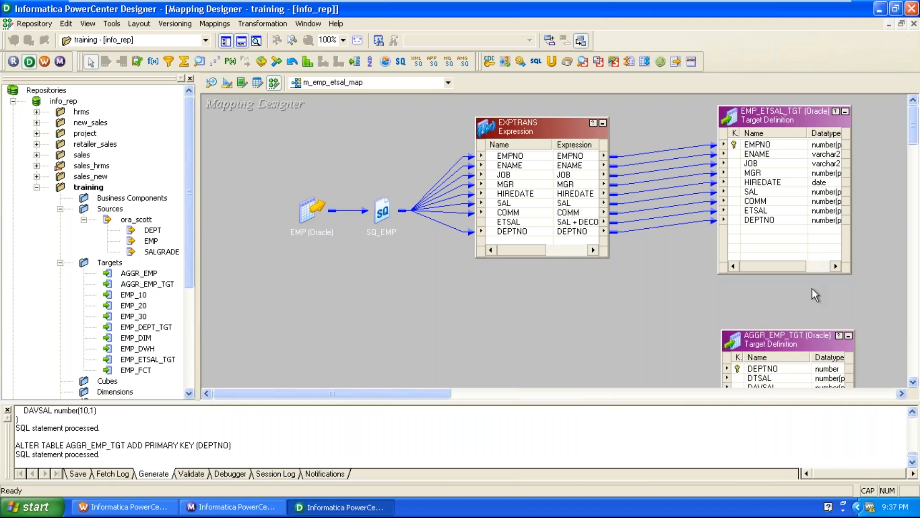
drag(813, 126, 847, 108)
drag(764, 336, 781, 293)
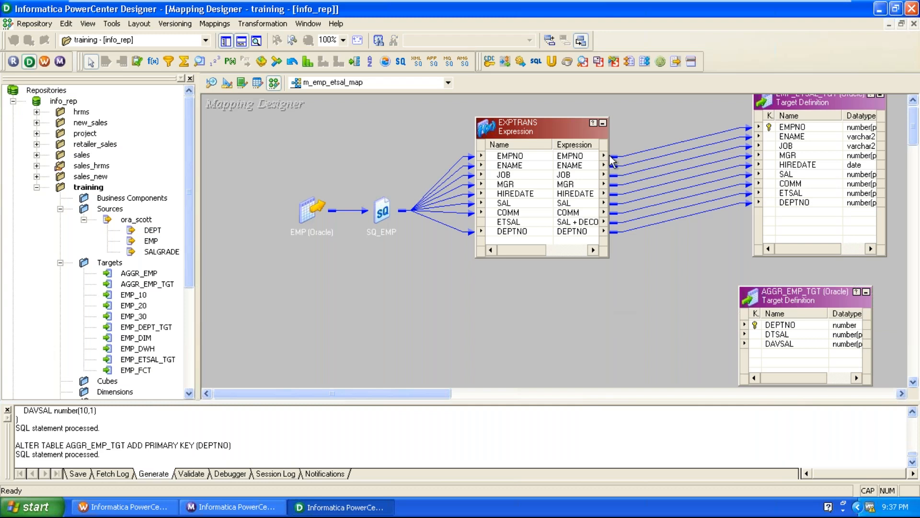
Step: Iconize the EXPTRANS expression and move it higher, between SQ_EMP and EMP_ETSAL_TGT
click(603, 123)
drag(484, 138, 544, 149)
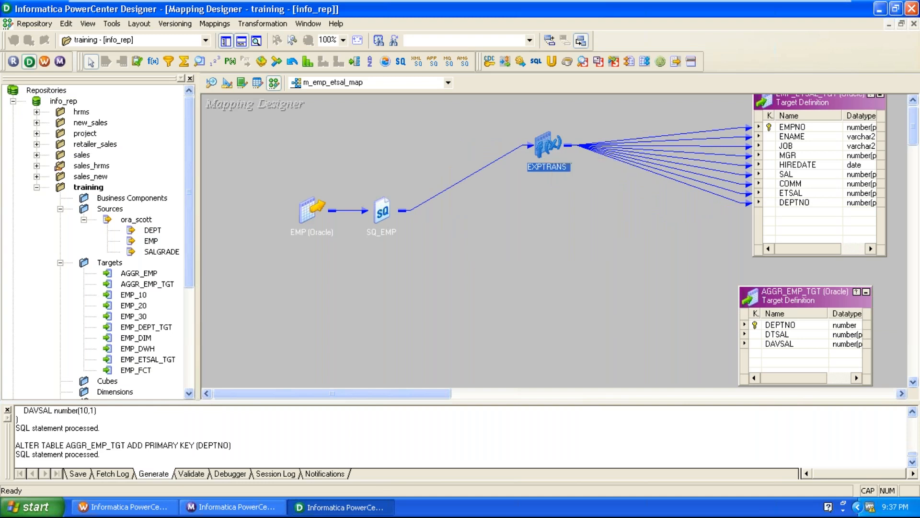
click(300, 217)
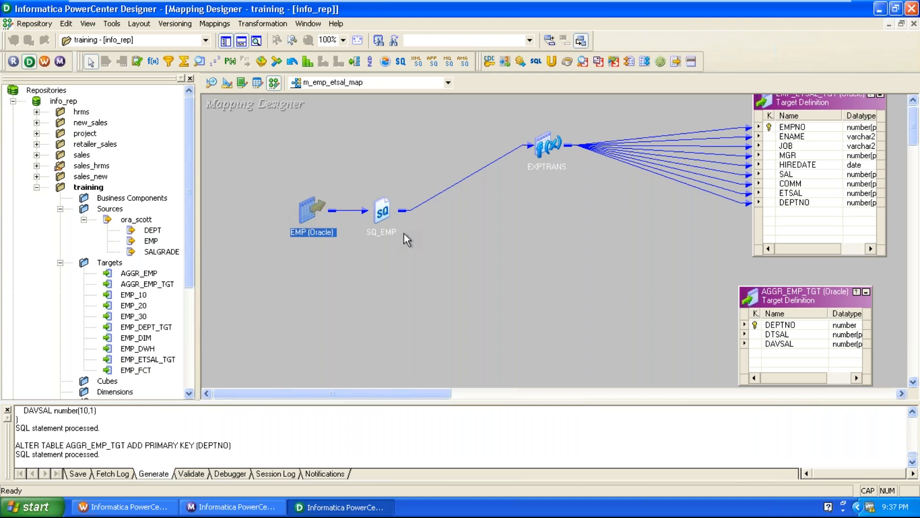
click(497, 274)
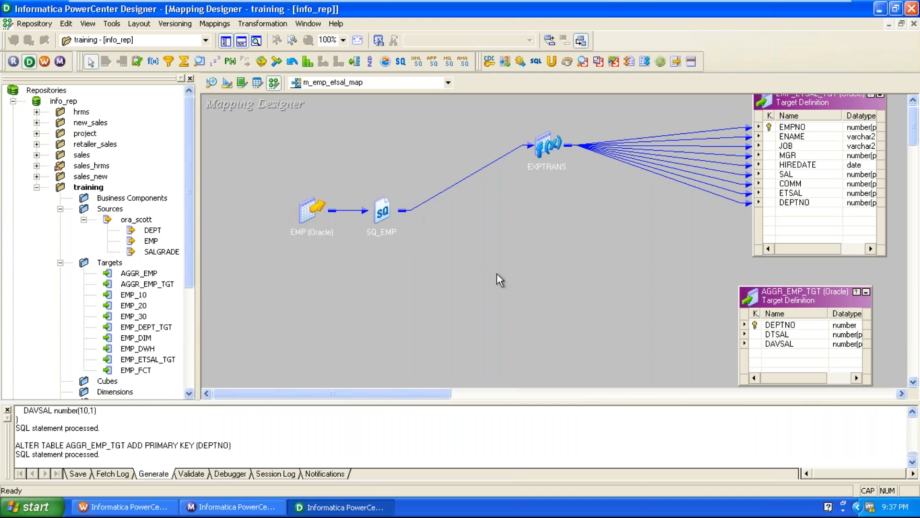
Step: Add an Aggregator transformation beside the AGGR_EMP_TGT target and expand SQ_EMP to show its ports
click(186, 63)
click(469, 255)
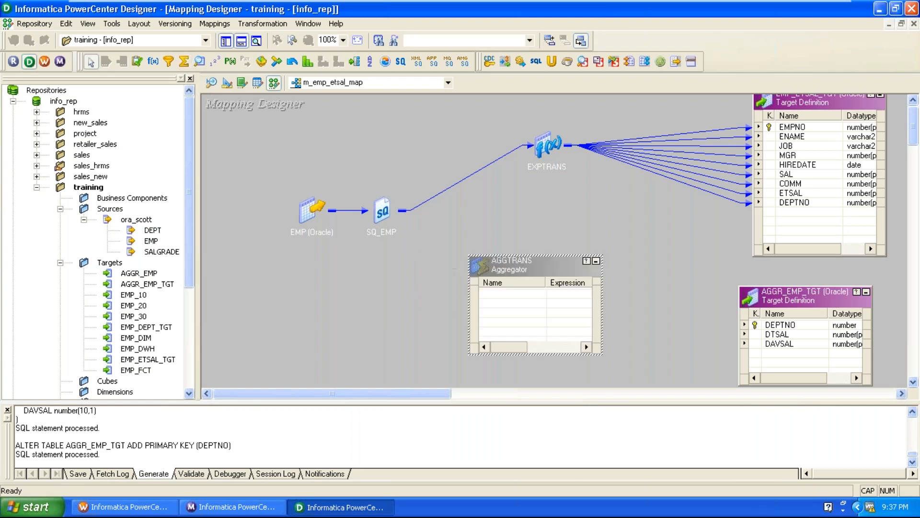
drag(501, 273, 551, 290)
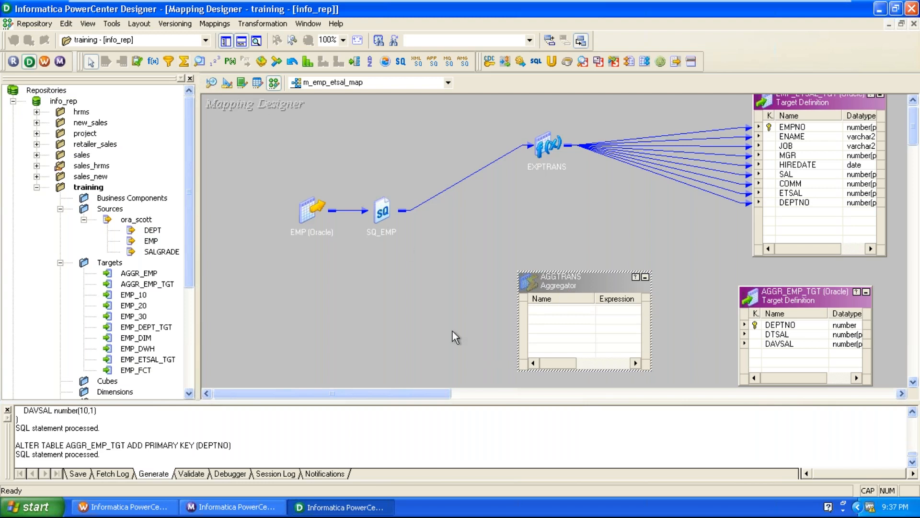
click(479, 343)
double_click(391, 212)
drag(561, 283, 609, 283)
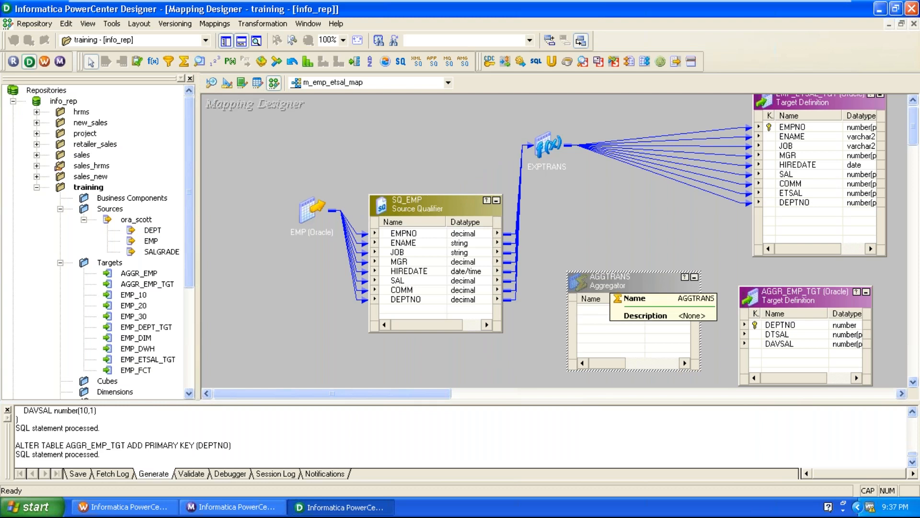
Step: Bring DEPTNO and SAL from SQ_EMP into the AGGTRANS Aggregator and make SAL an input-only port
drag(403, 299, 633, 338)
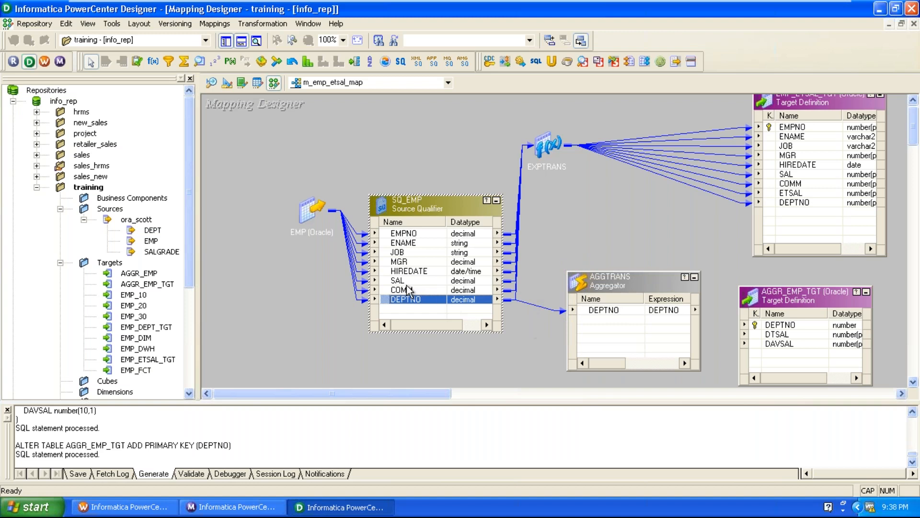
drag(396, 282, 611, 348)
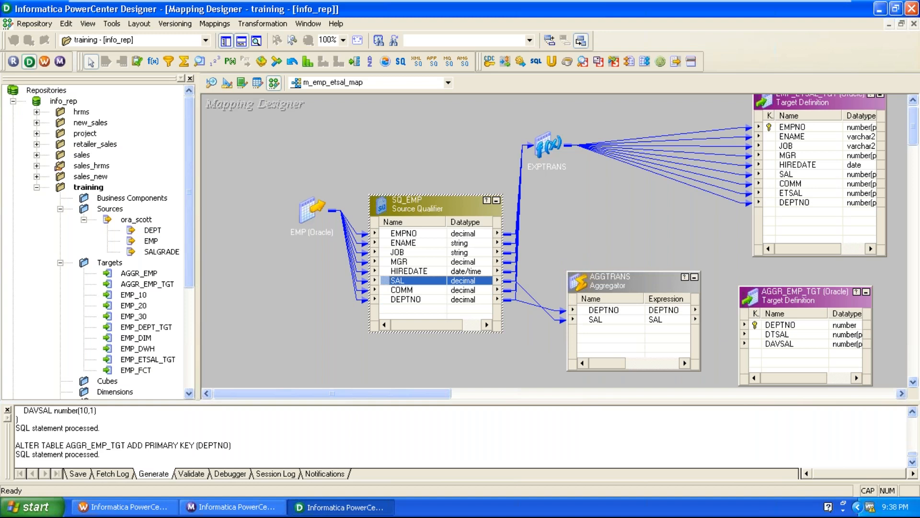
double_click(629, 288)
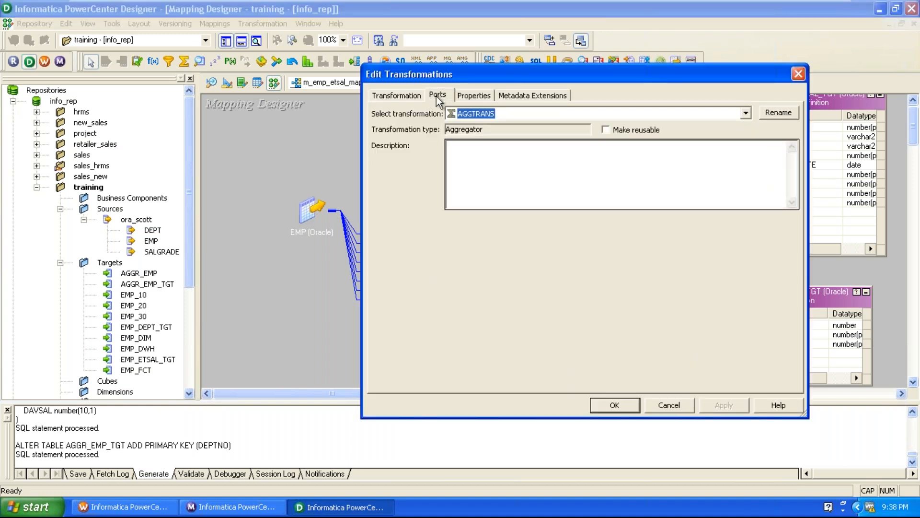
click(437, 96)
click(434, 173)
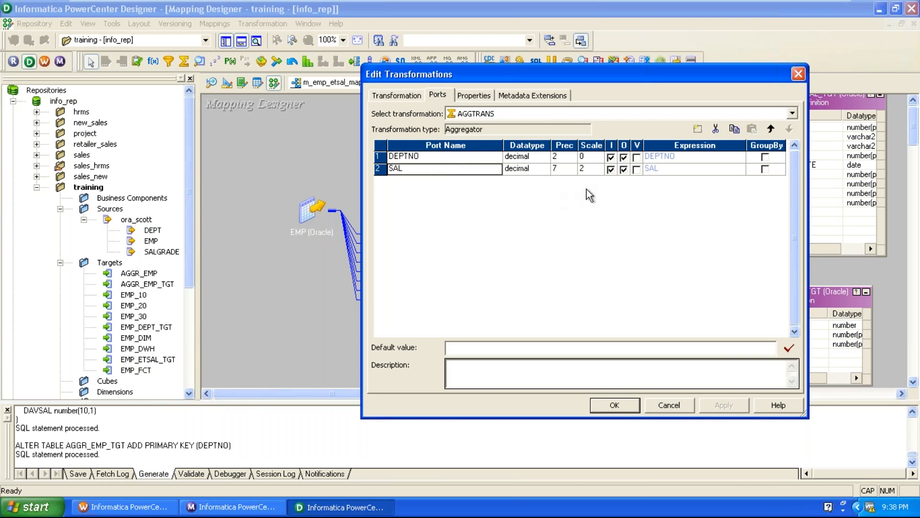
click(625, 173)
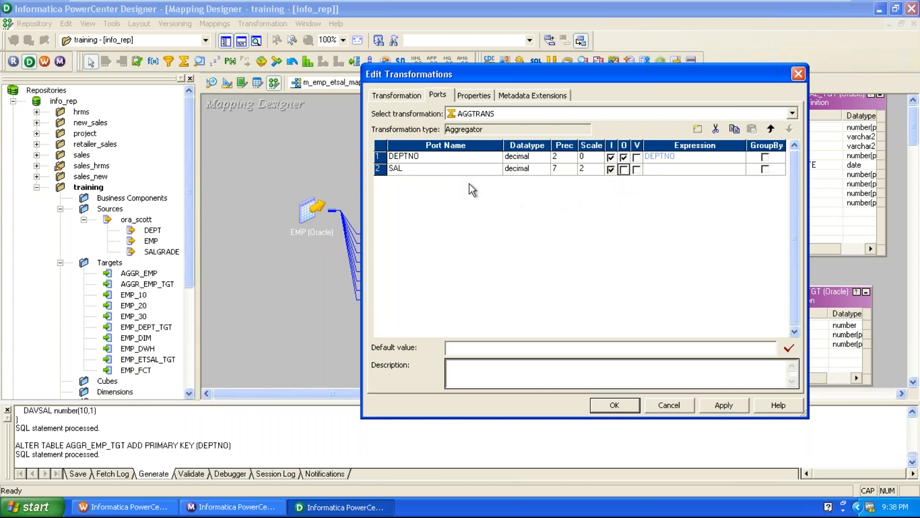
Step: Add two new ports below SAL in AGGTRANS and name them DTSAL and DAVSAL
click(460, 171)
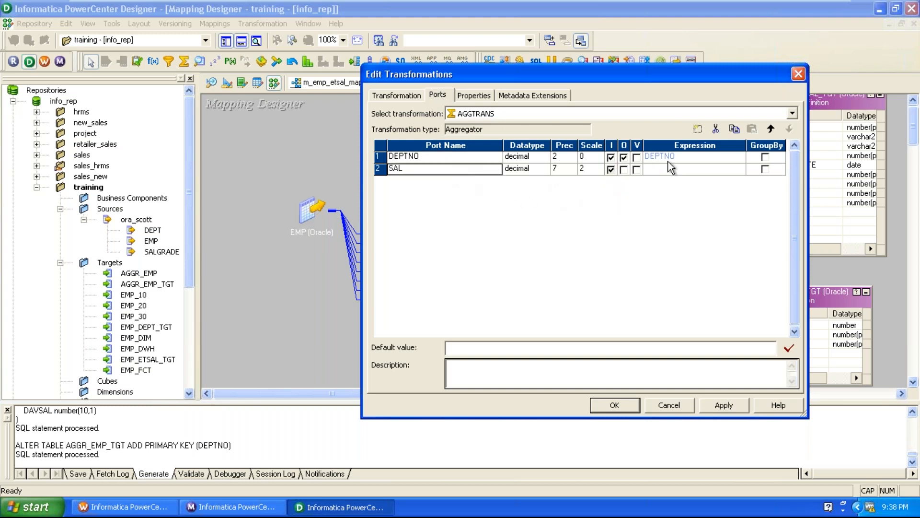
click(698, 129)
click(698, 129)
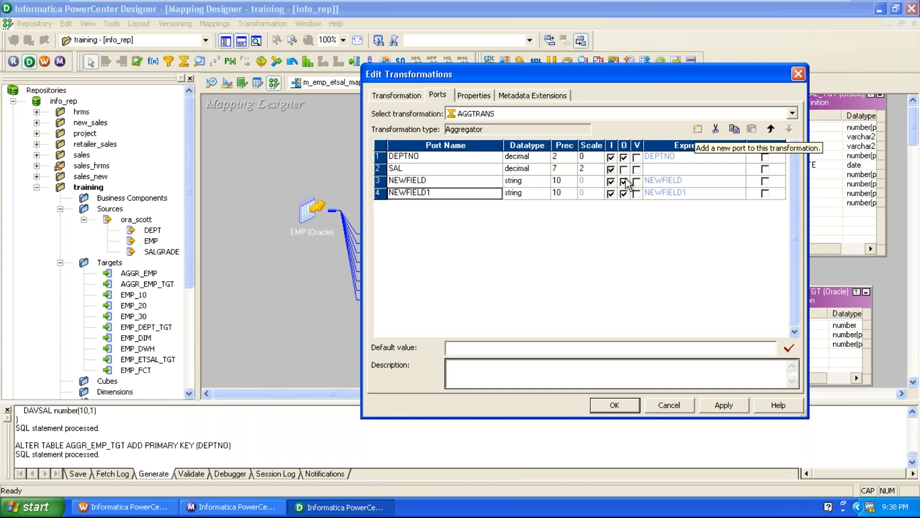
click(487, 184)
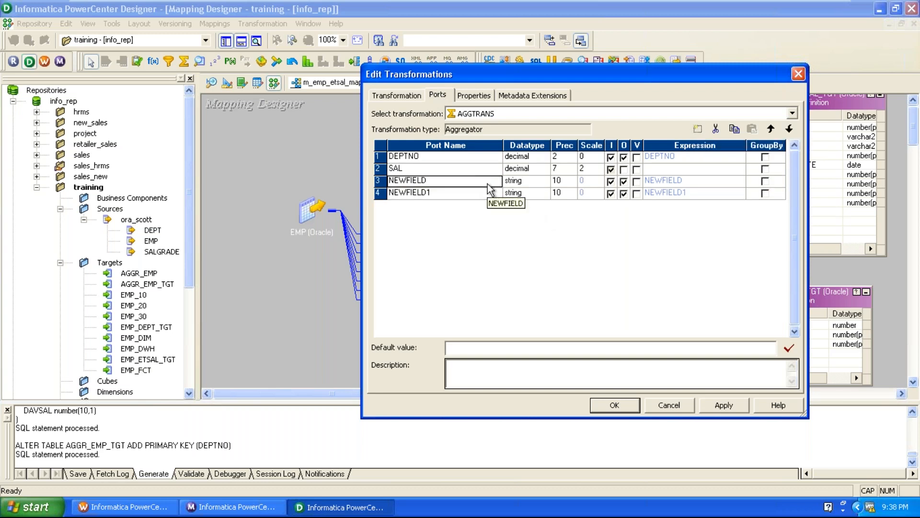
text(DTSAL)
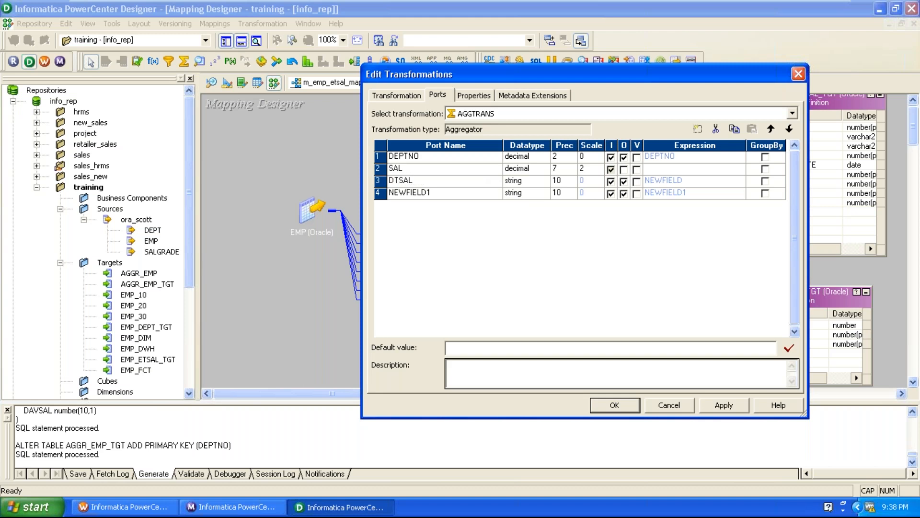
key(Down)
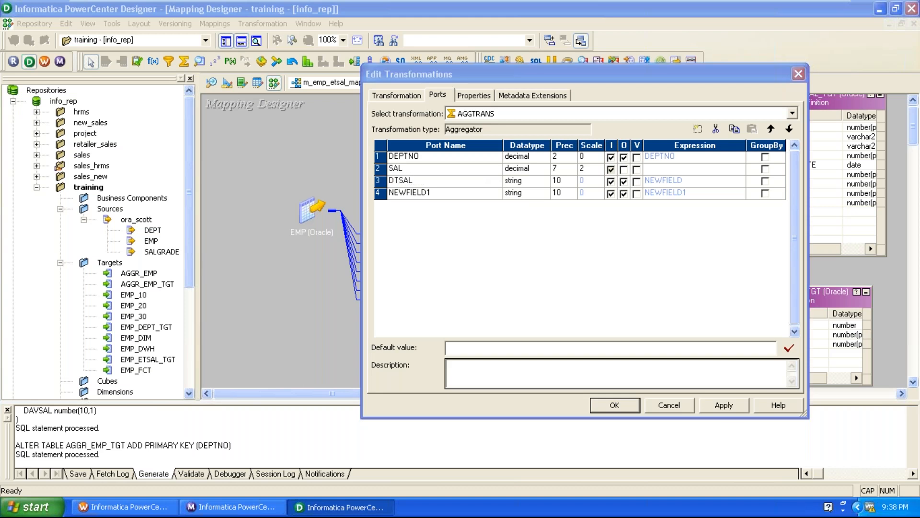
text(F)
key(BackSpace)
text(D)
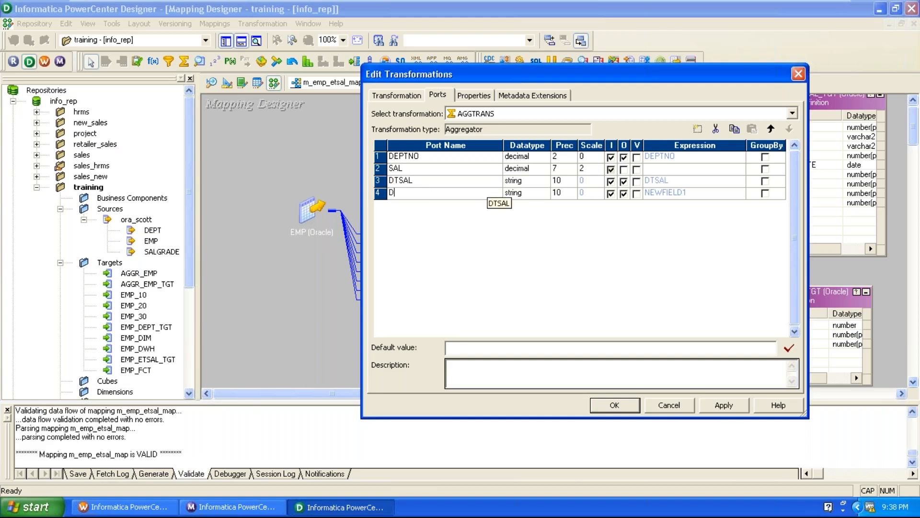
text(AVSAL)
Step: Set the datatype of the DTSAL and DAVSAL ports to decimal
click(534, 188)
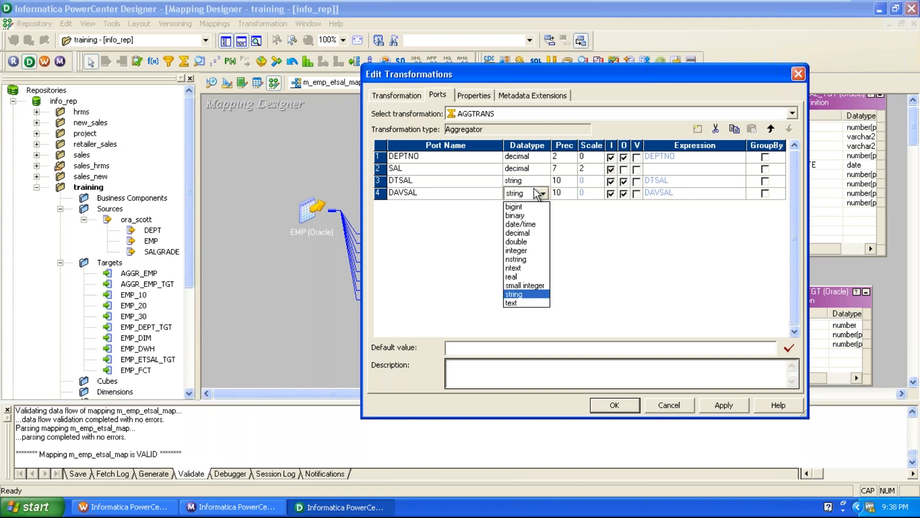
click(534, 183)
click(535, 181)
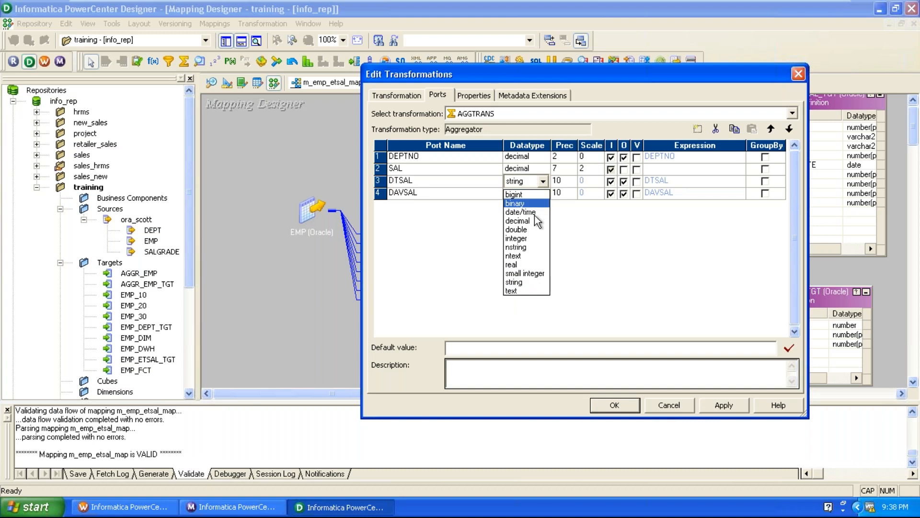
click(534, 221)
click(535, 193)
click(536, 193)
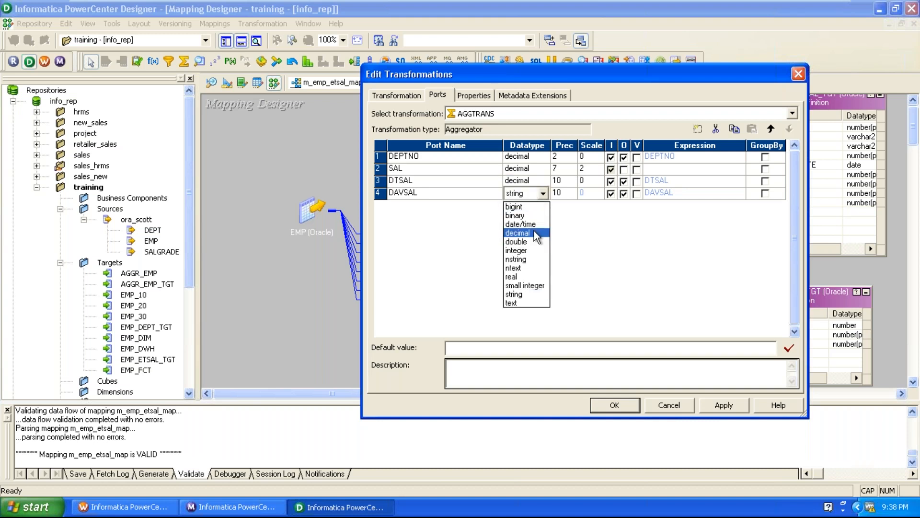
click(519, 233)
Step: Set the scale of DTSAL and DAVSAL to 2 and make both output-only ports
click(598, 180)
click(598, 179)
click(598, 179)
click(599, 194)
click(599, 194)
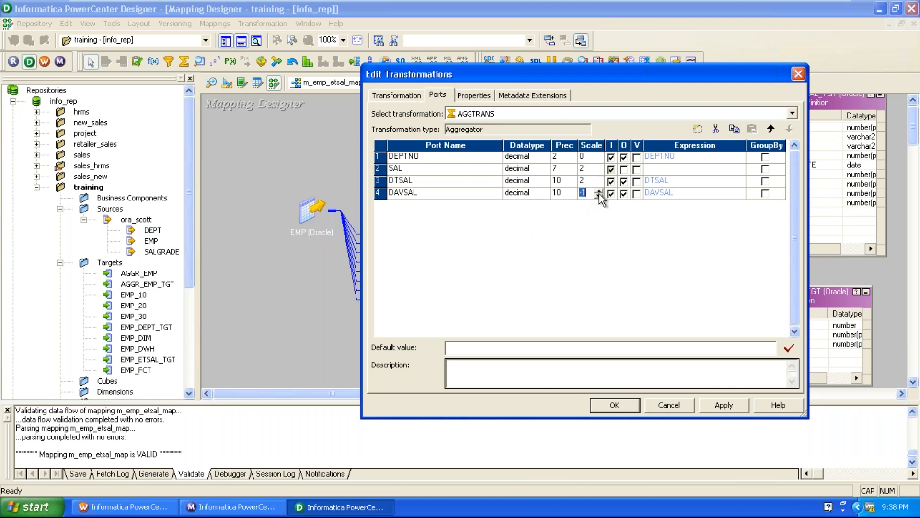
click(599, 193)
click(601, 192)
click(601, 195)
click(611, 193)
click(611, 182)
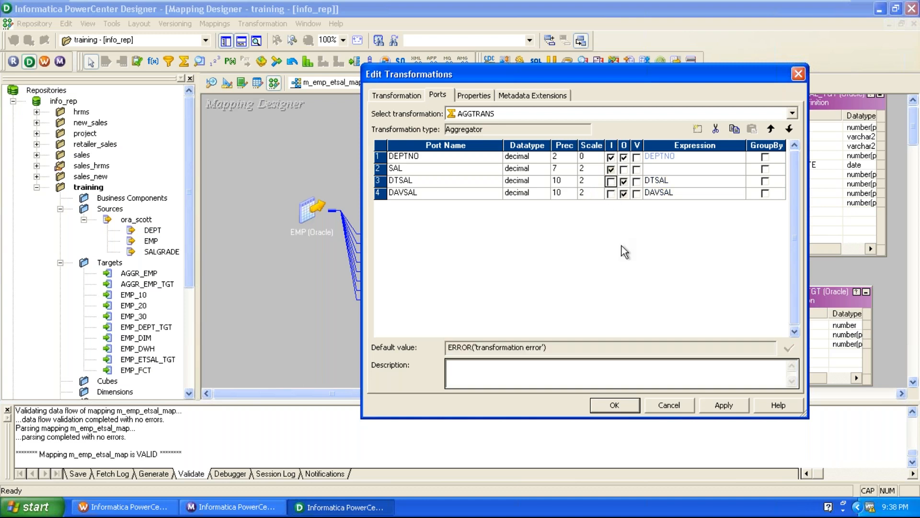
Step: Define the DTSAL port's expression as SUM(SAL), using the Aggregator's own SAL port
click(718, 181)
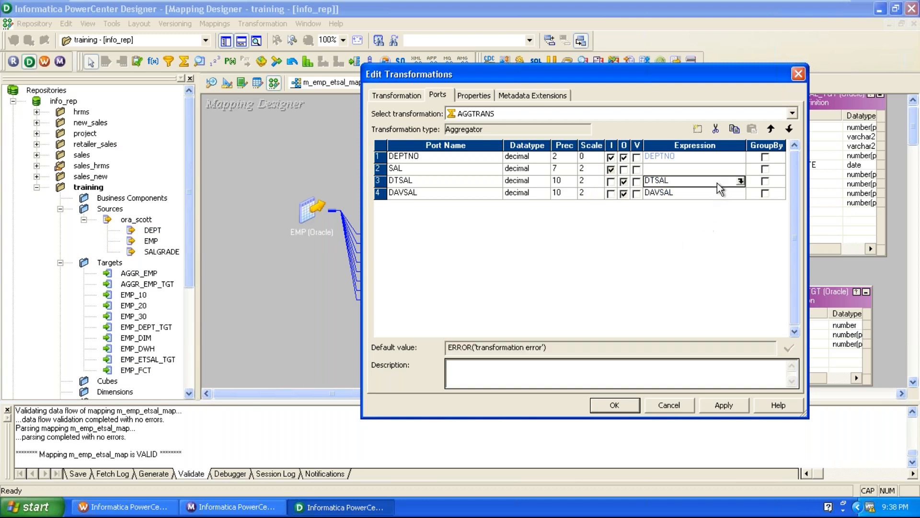
click(741, 181)
text(SUM()
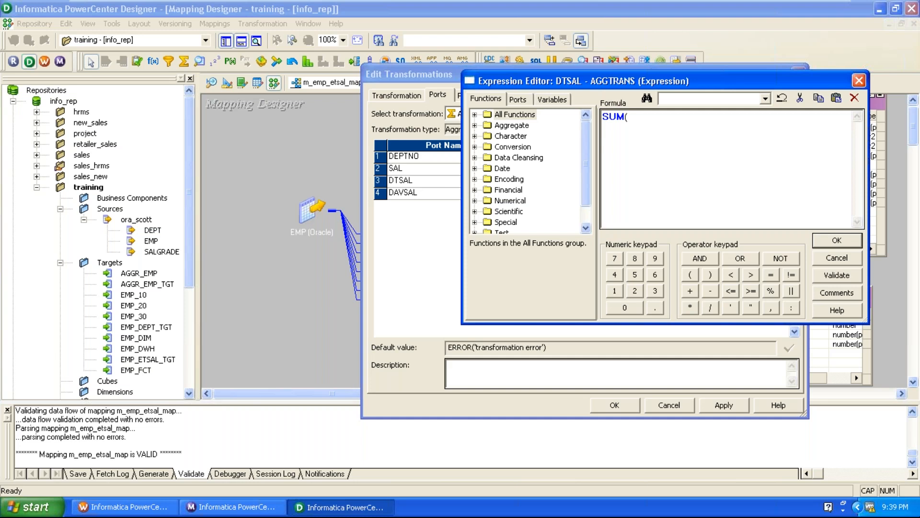
click(512, 98)
double_click(515, 136)
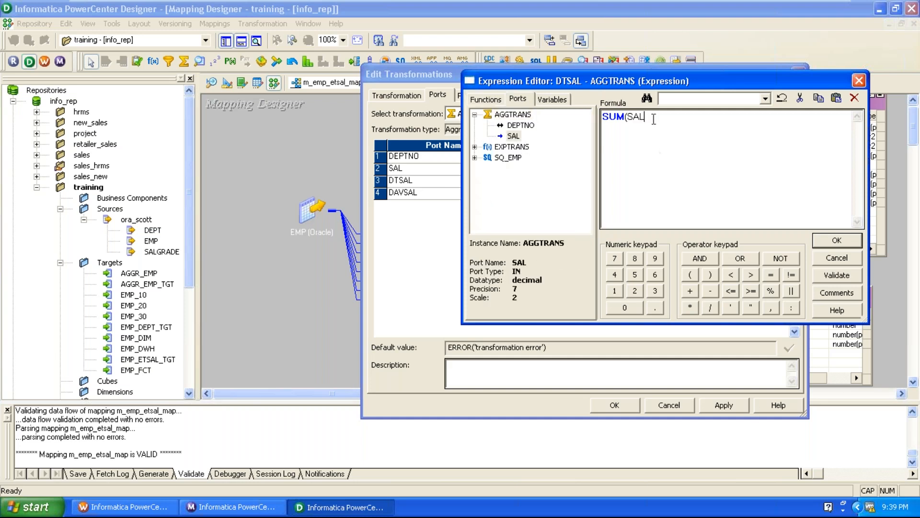
text())
click(837, 240)
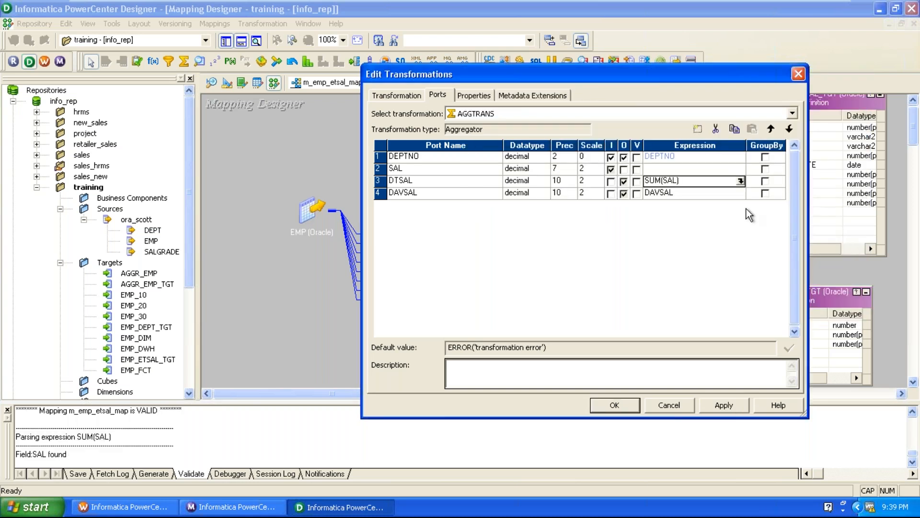
Step: Define the DAVSAL port's expression as AVG(SAL) and validate it
click(731, 194)
click(741, 193)
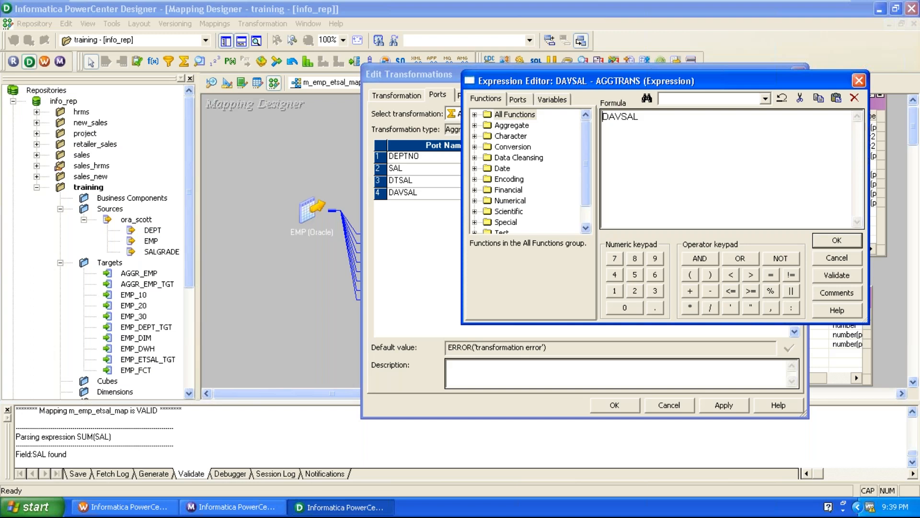
text(AVG()
click(518, 99)
double_click(513, 137)
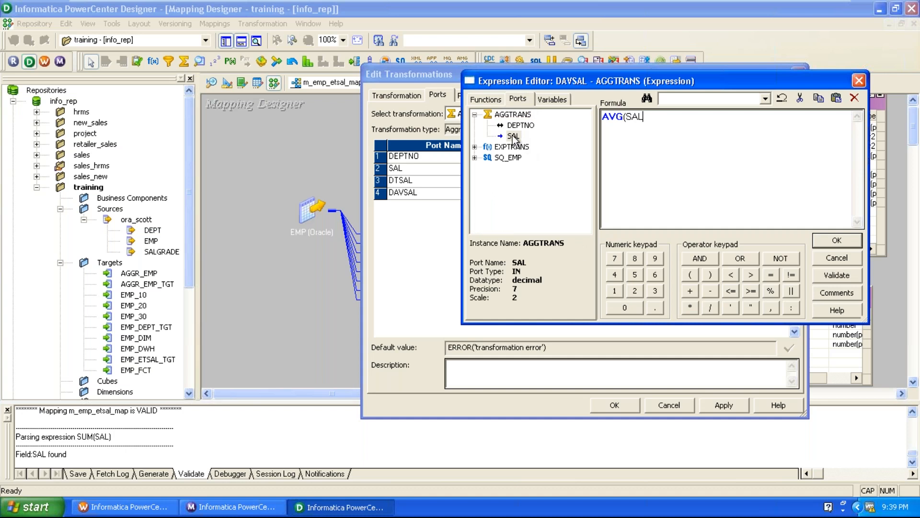
click(710, 274)
click(840, 276)
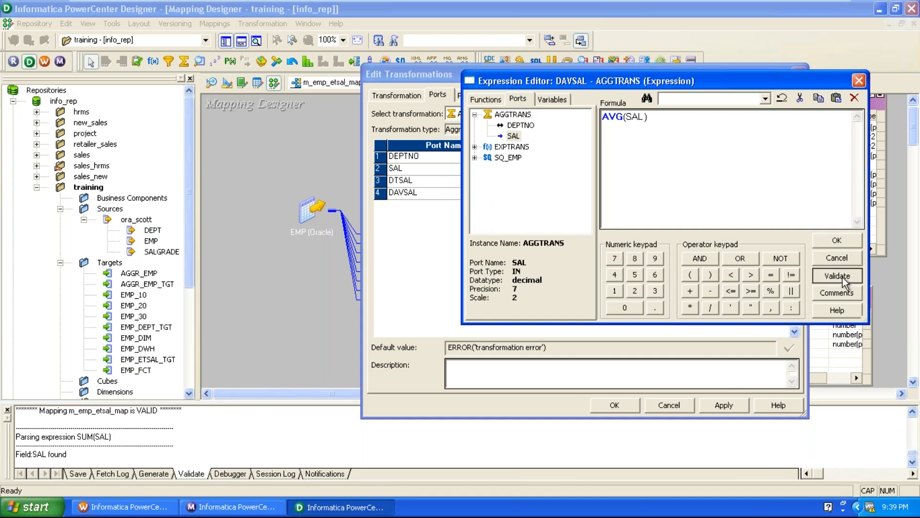
click(690, 284)
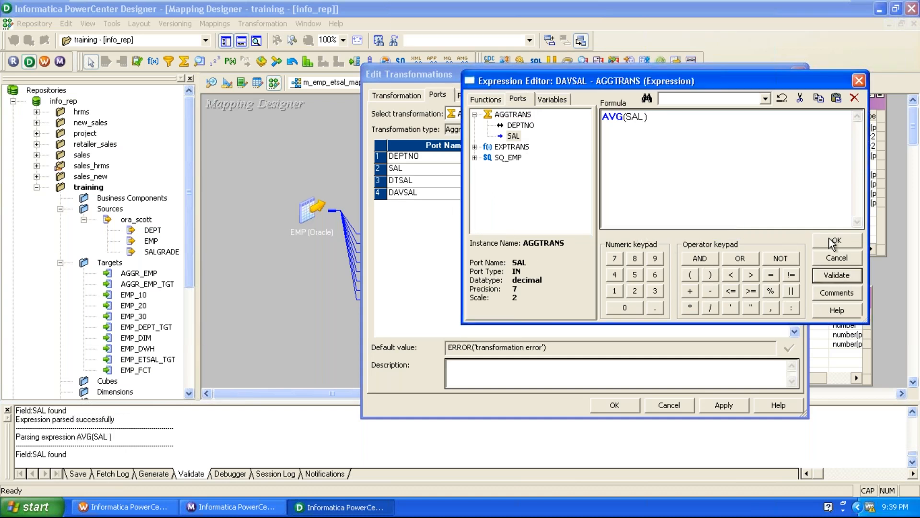
click(834, 241)
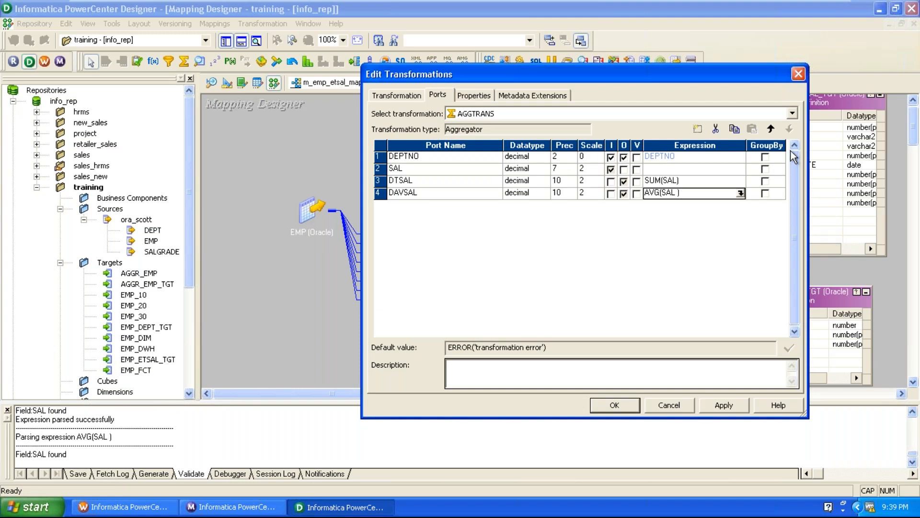
Step: Group the aggregation by DEPTNO and apply the changes to AGGTRANS
click(765, 156)
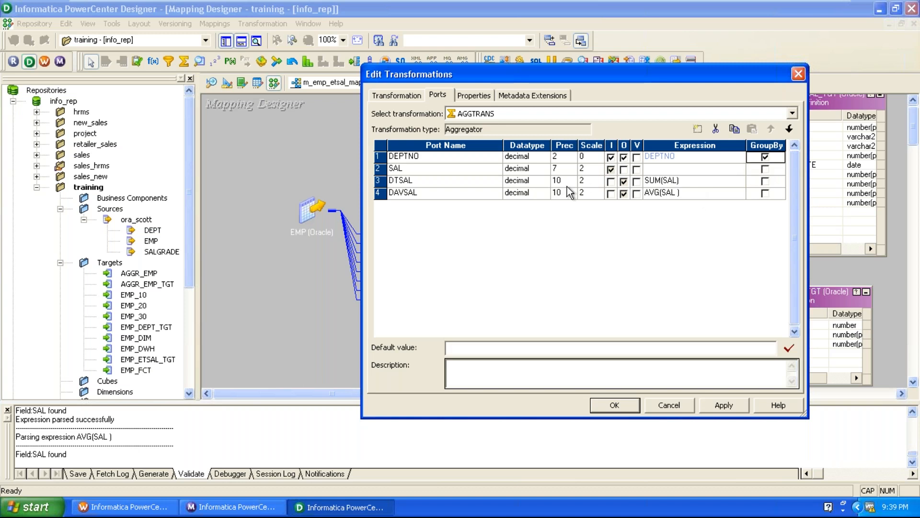
click(723, 404)
click(663, 406)
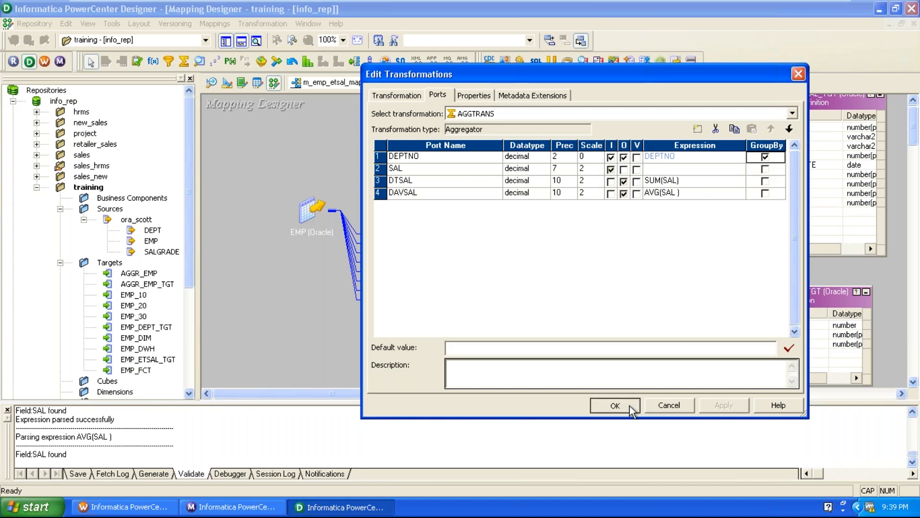
Step: Reposition AGGTRANS and link its DEPTNO, DTSAL and DAVSAL ports to the matching AGGR_EMP_TGT columns
scroll(627, 190, down, 2)
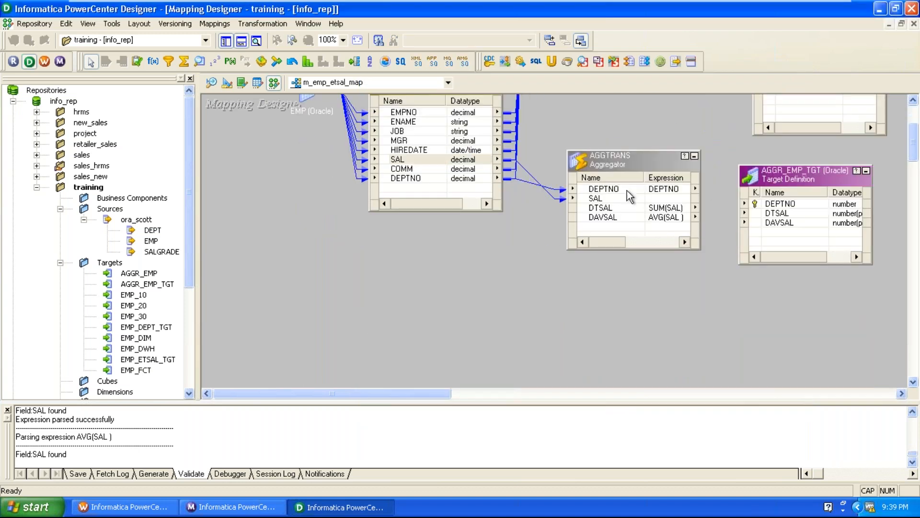
drag(623, 165, 601, 195)
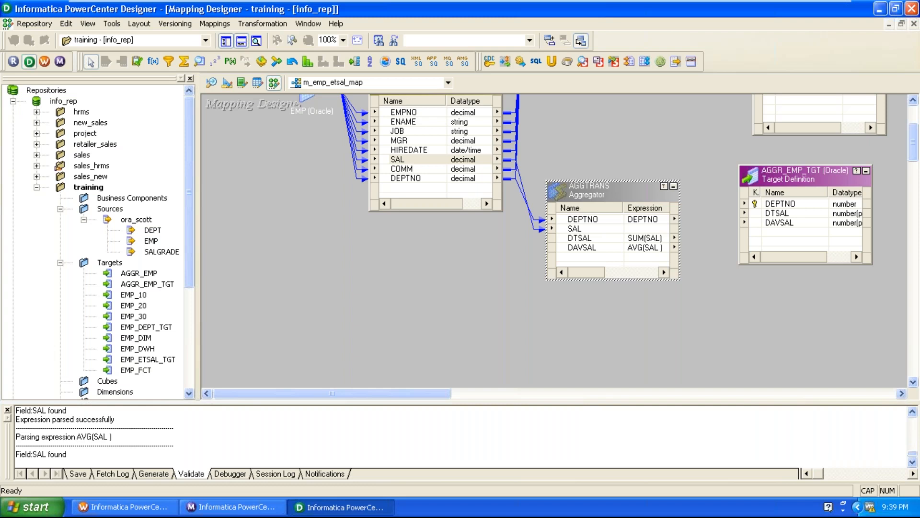
drag(599, 219, 775, 209)
mouse_move(594, 239)
mouse_down()
mouse_move(710, 244)
mouse_move(778, 213)
mouse_up()
drag(577, 249, 777, 213)
click(487, 273)
drag(624, 247, 773, 225)
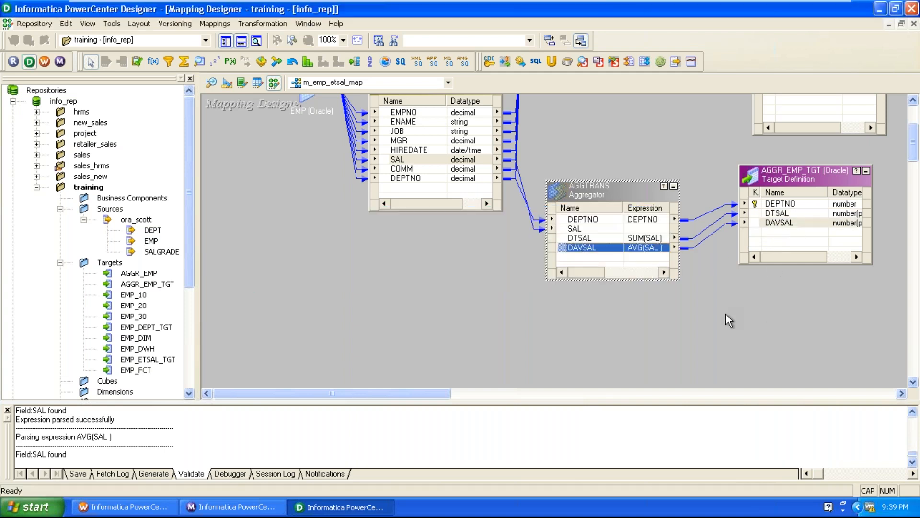
Step: Arrange all objects of the mapping as icons
click(727, 314)
right_click(426, 315)
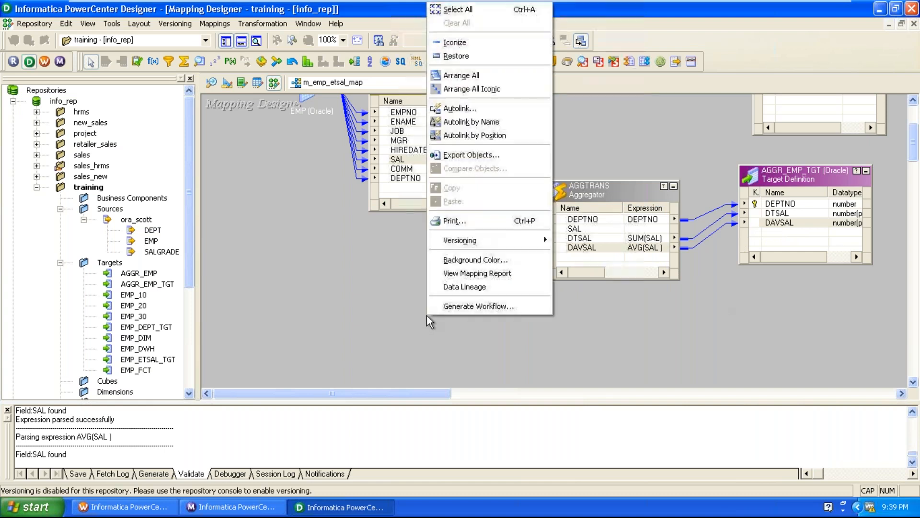
click(462, 88)
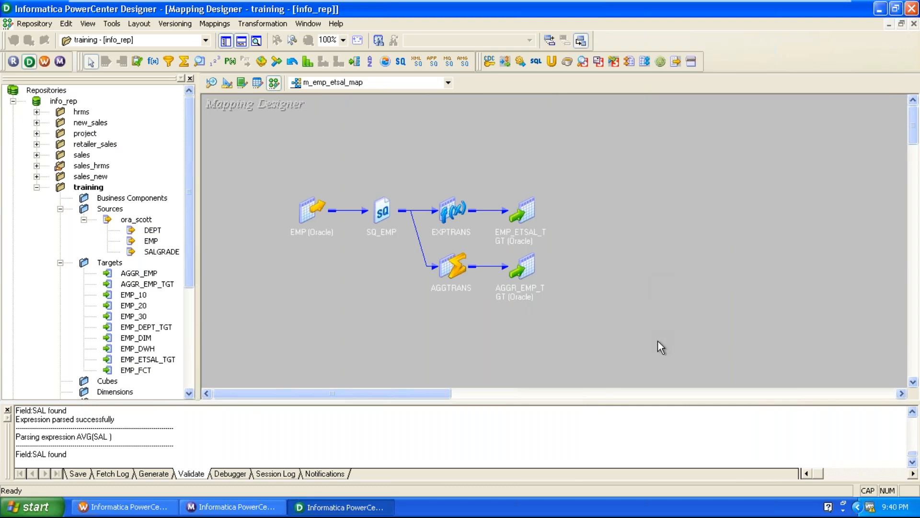
Step: Validate the m_emp_etsal_map mapping and save it to the repository
click(206, 23)
click(208, 118)
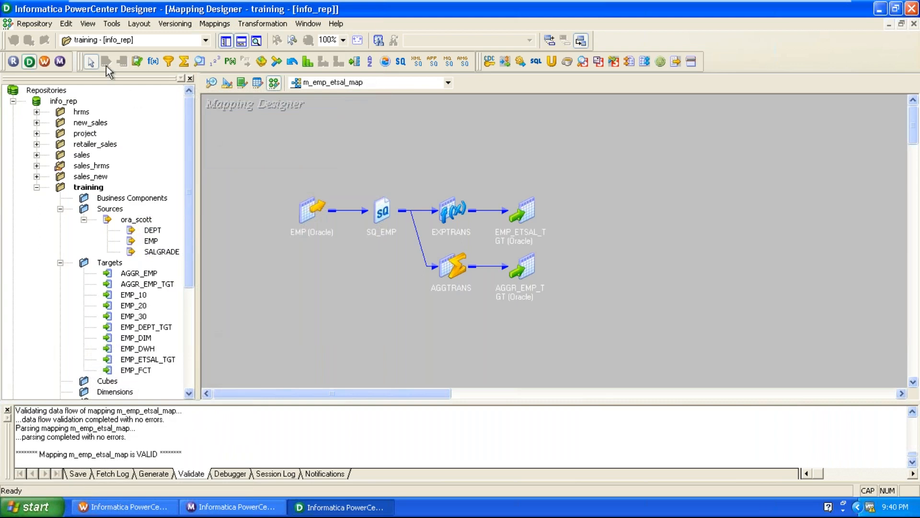
click(34, 24)
click(41, 204)
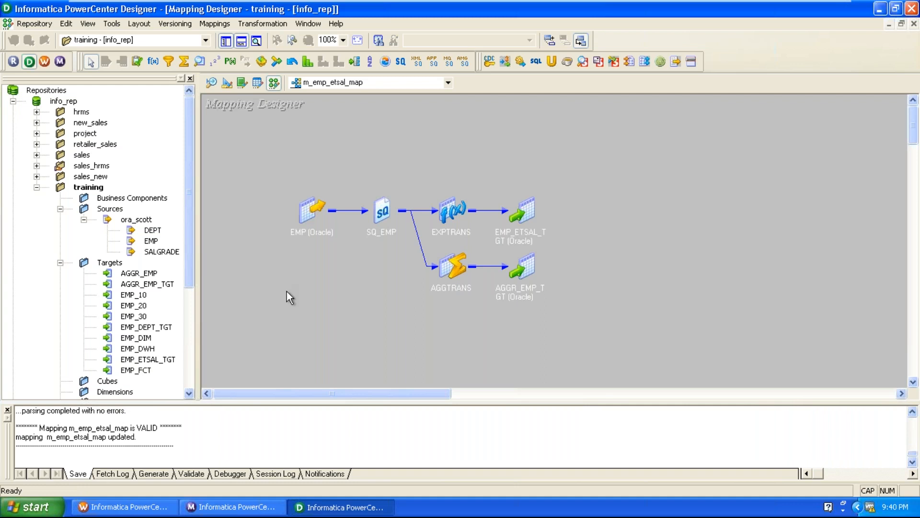
Step: Switch to Workflow Manager and refresh the mapping of the s_m_emp_etsal_map session
click(122, 506)
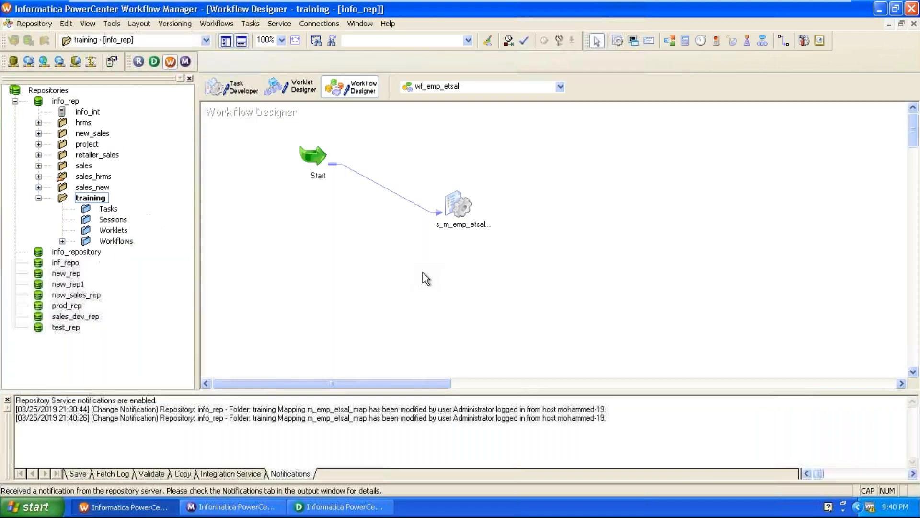
click(458, 215)
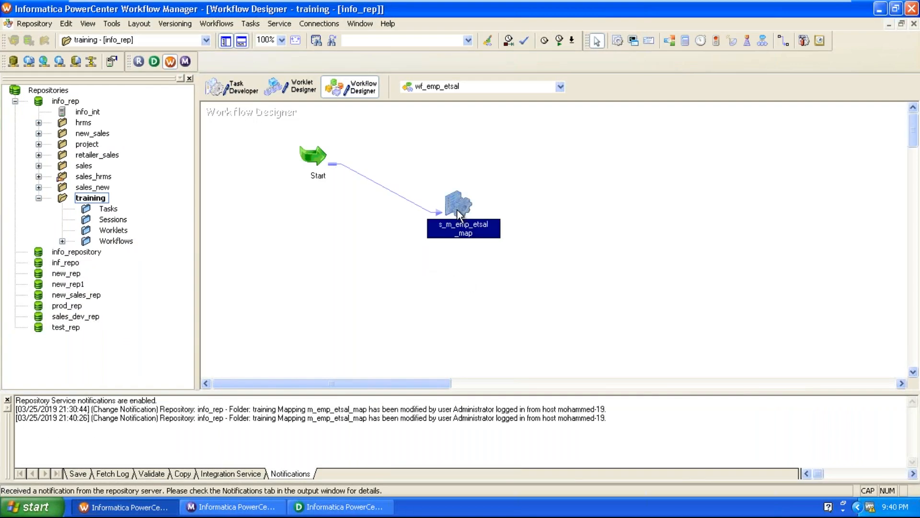
right_click(458, 214)
click(478, 344)
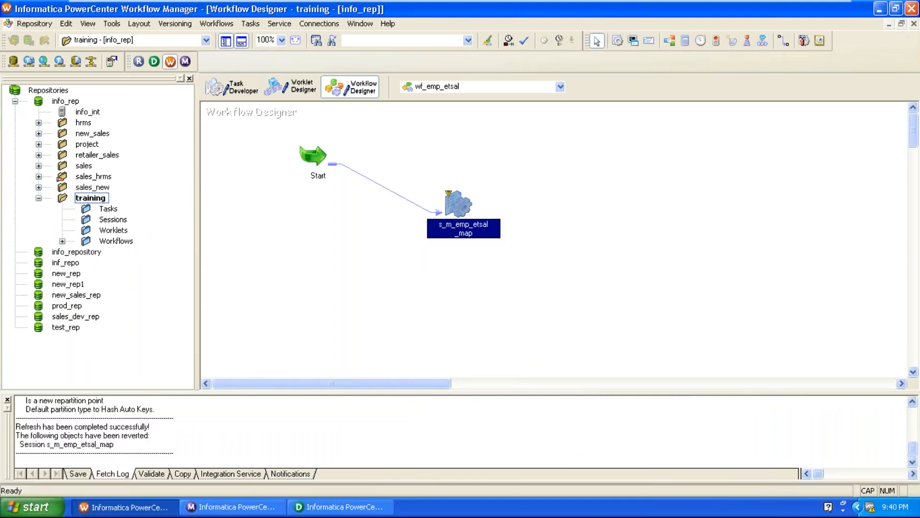
Step: In session s_m_emp_etsal_map, set AGGR_EMP_TGT's target load type to Normal and enable its Truncate target table option
double_click(448, 211)
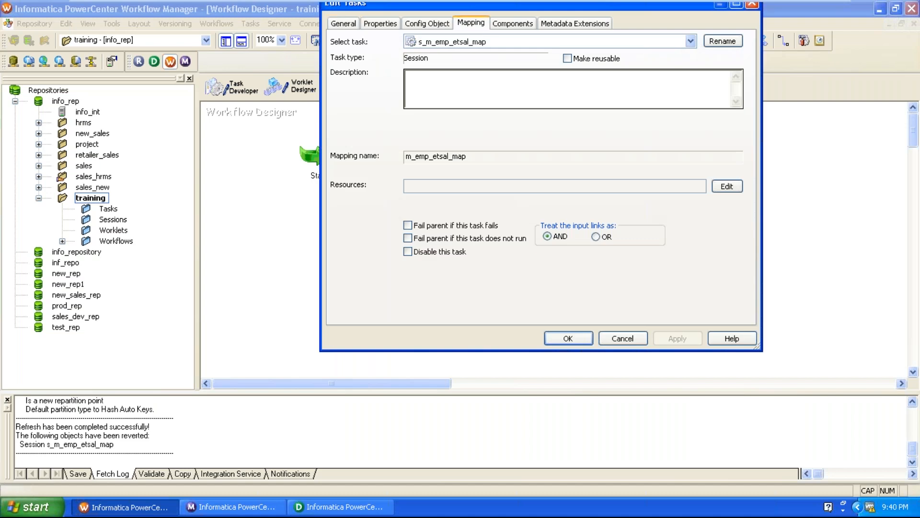
click(409, 162)
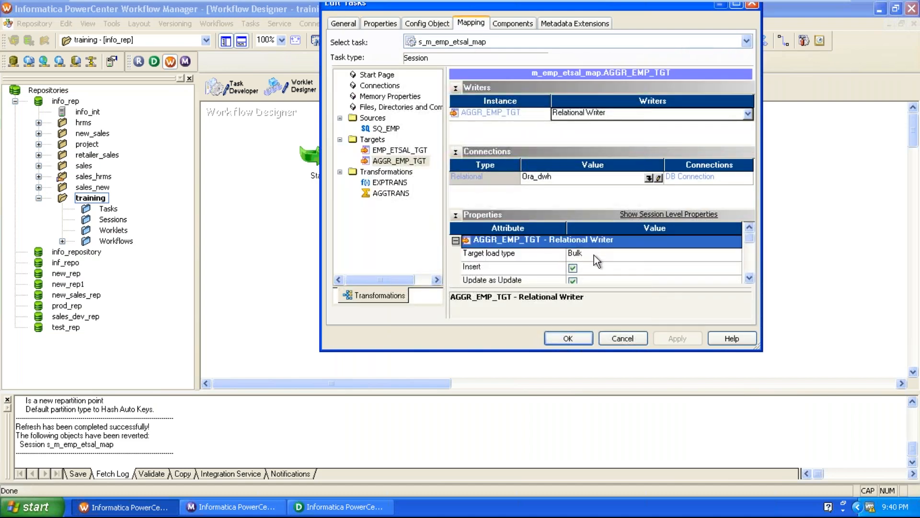
click(594, 255)
click(590, 269)
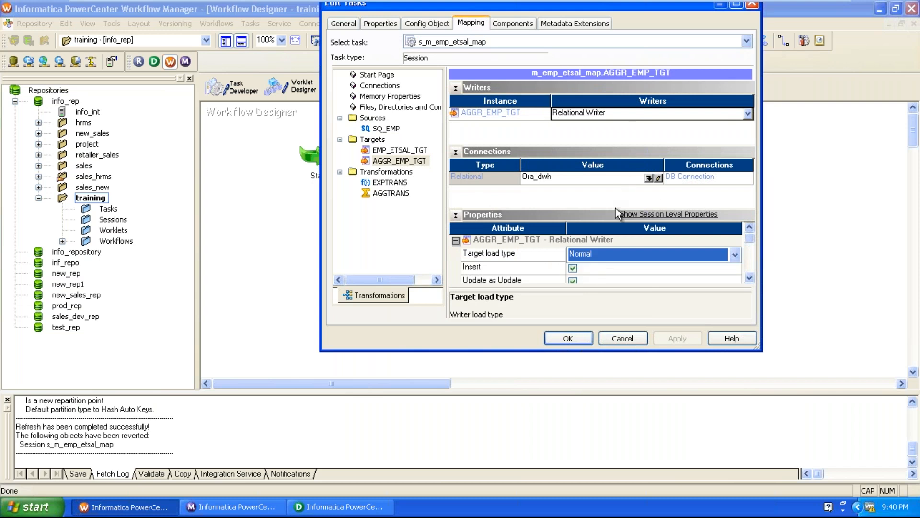
click(749, 278)
click(749, 278)
click(748, 278)
click(749, 277)
click(749, 278)
click(749, 277)
click(573, 255)
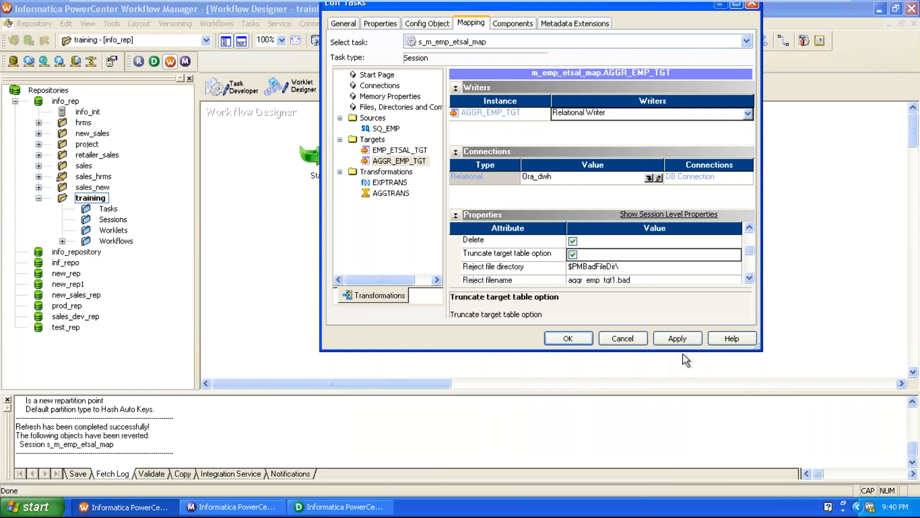
click(575, 338)
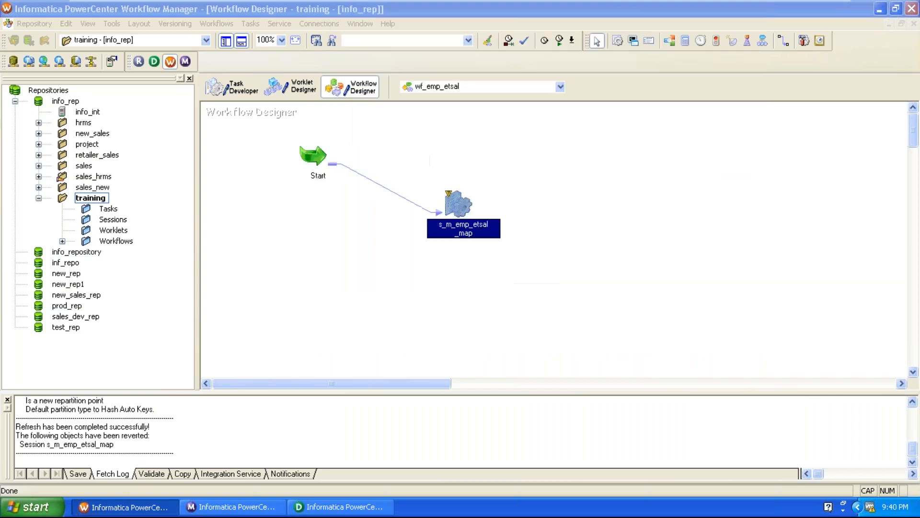
click(577, 329)
Step: Validate the wf_emp_etsal workflow and save it to the repository
click(216, 24)
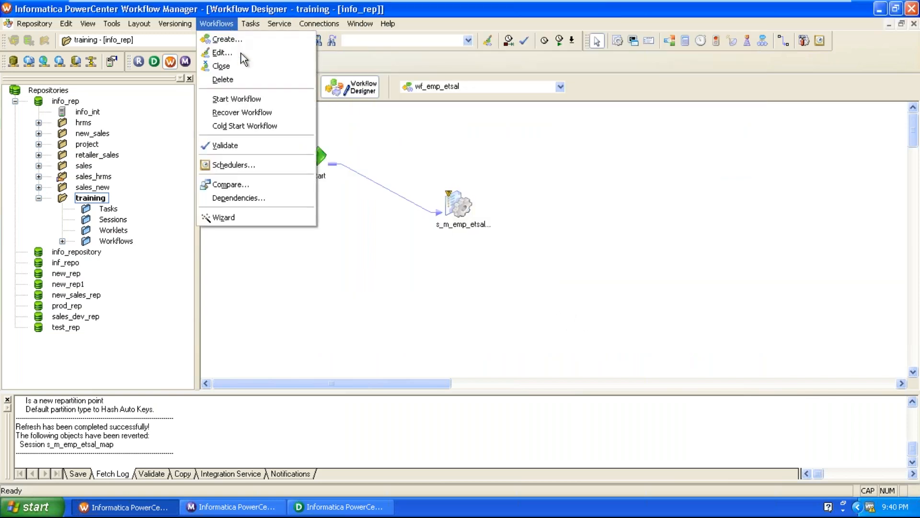
click(234, 139)
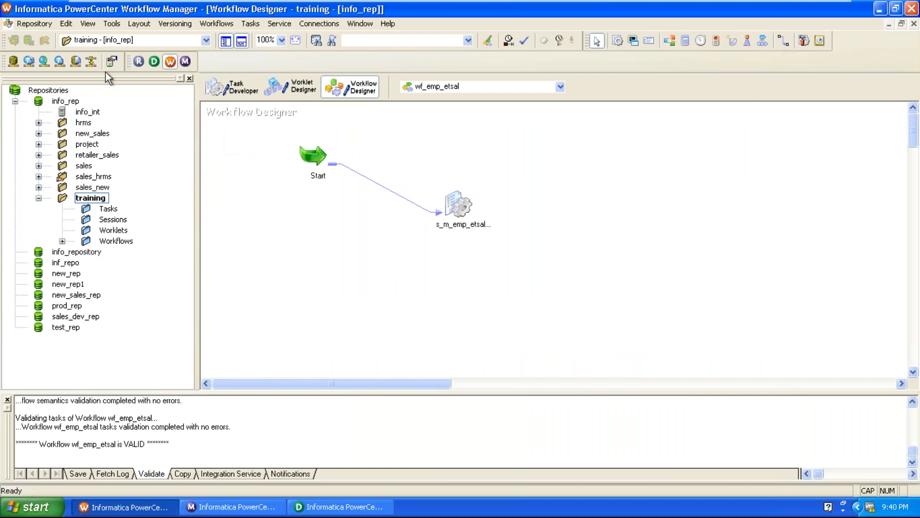
click(11, 23)
click(29, 24)
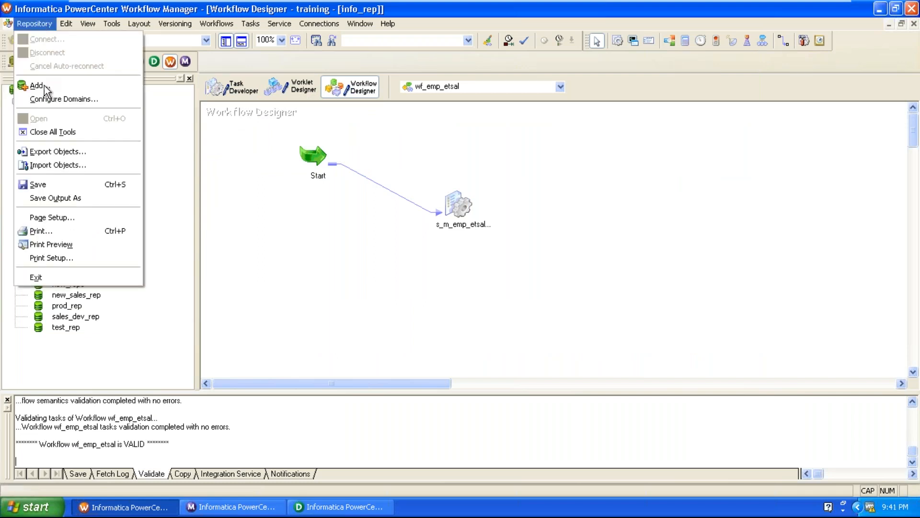
click(64, 184)
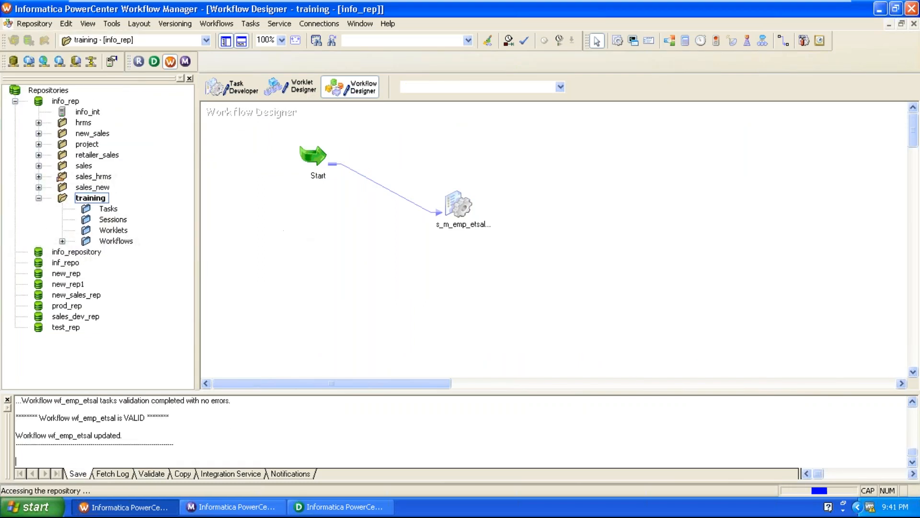
Step: Start the wf_emp_etsal workflow and switch to Workflow Monitor to follow its run
click(293, 238)
click(230, 507)
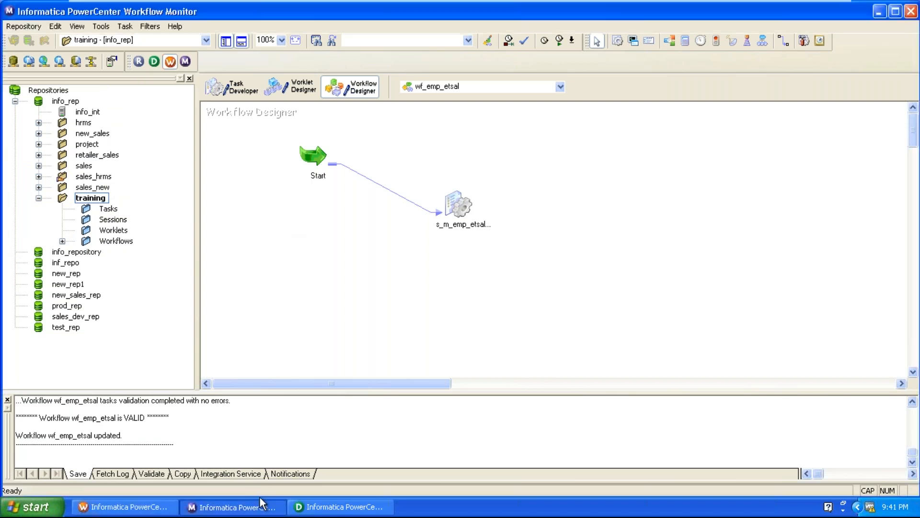
right_click(233, 89)
click(259, 109)
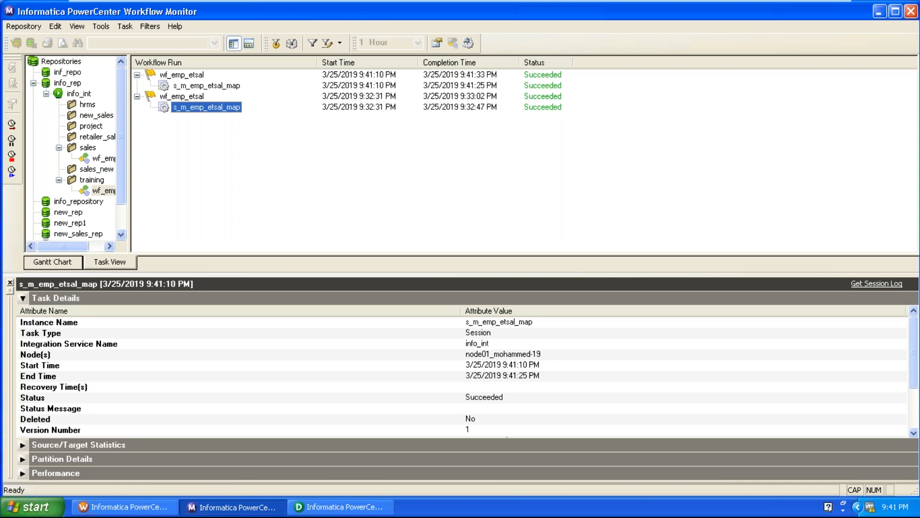
Step: Open the run properties of the latest s_m_emp_etsal_map run and check its source and target success rows
right_click(226, 87)
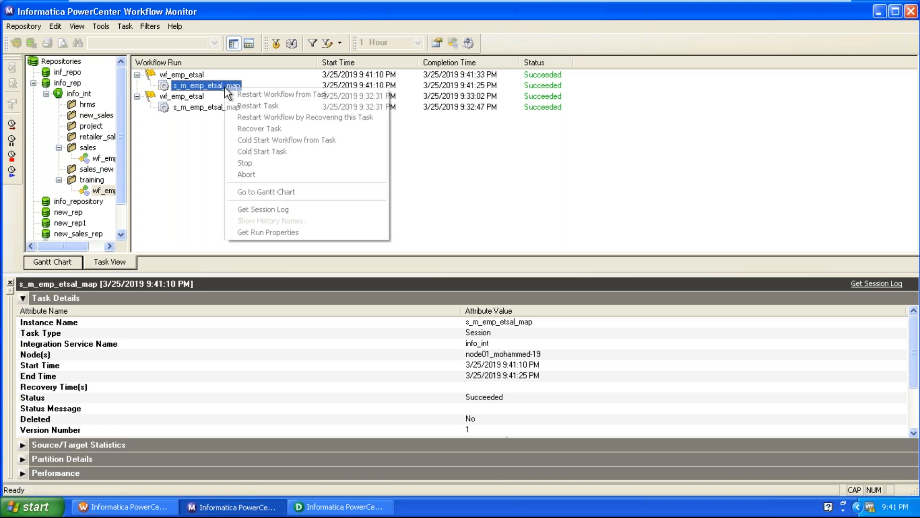
click(246, 231)
click(406, 387)
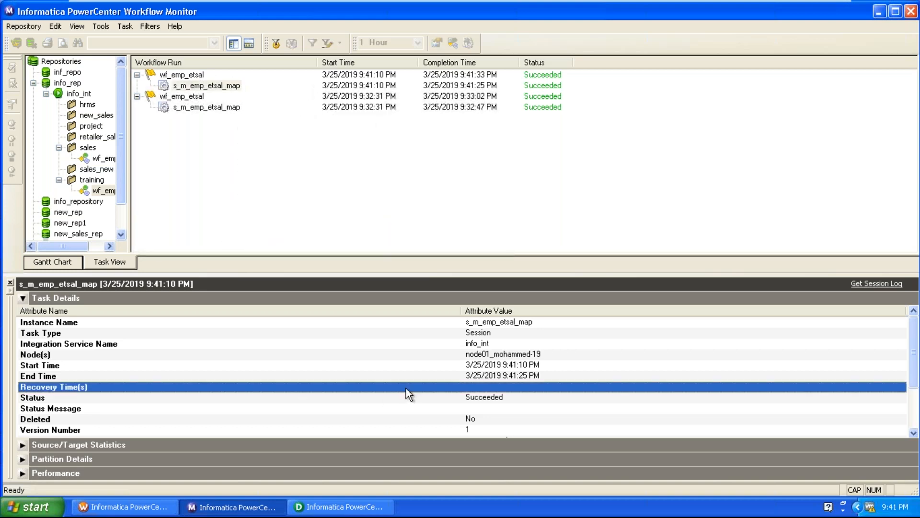
scroll(406, 389, down, 2)
click(470, 391)
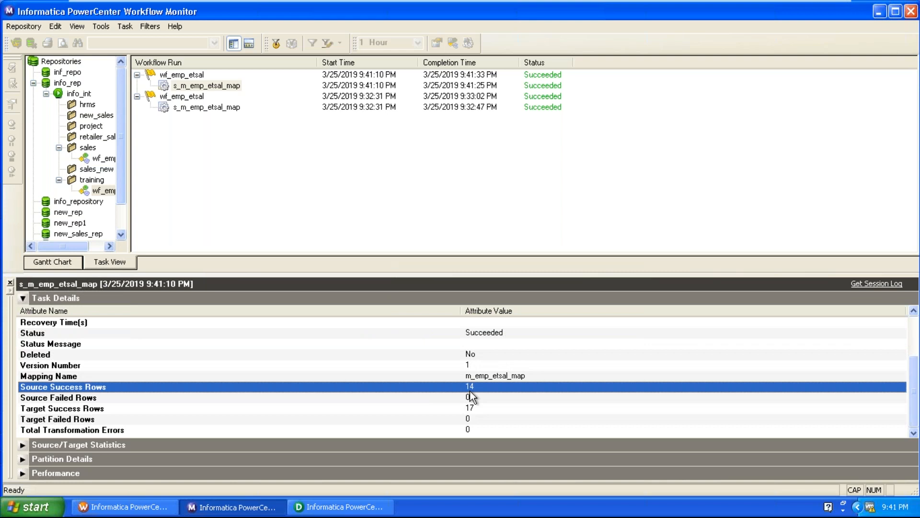
click(472, 412)
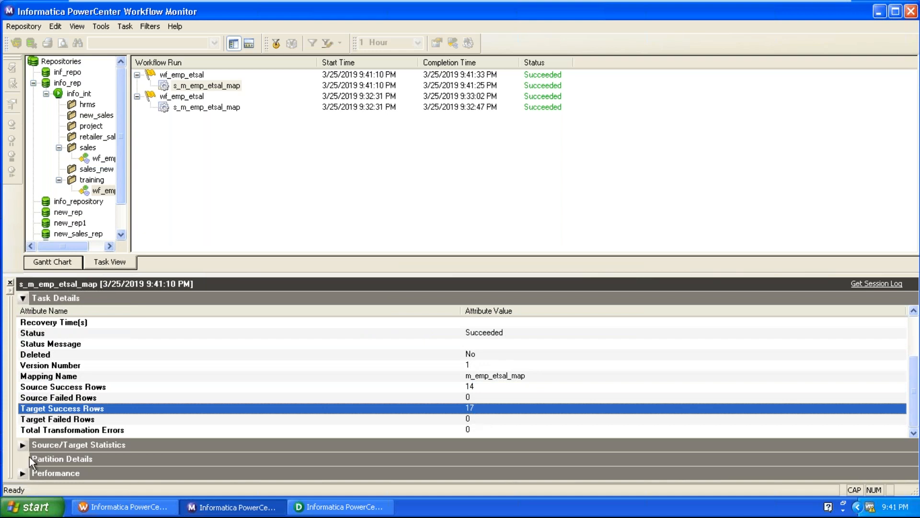
Step: Expand the run's source/target statistics and compare the rows applied to AGGR_EMP_TGT and EMP_ETSAL_TGT
click(33, 443)
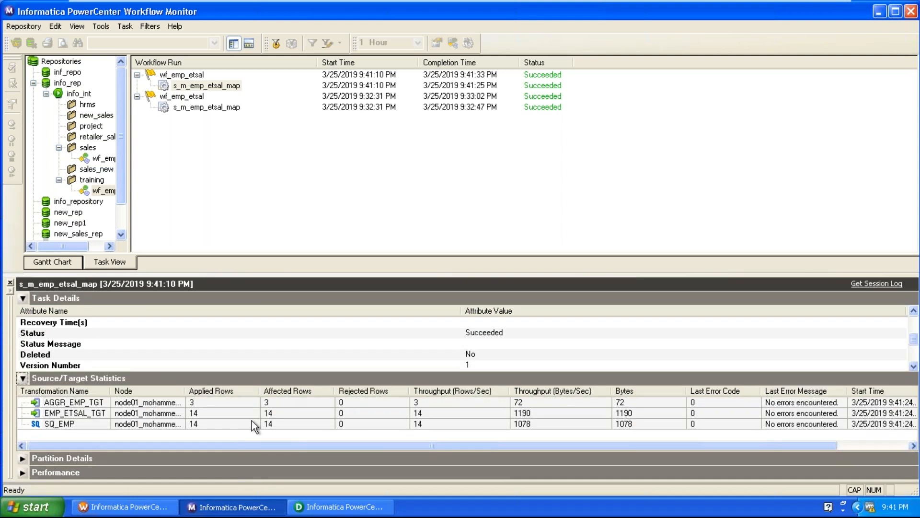
click(157, 404)
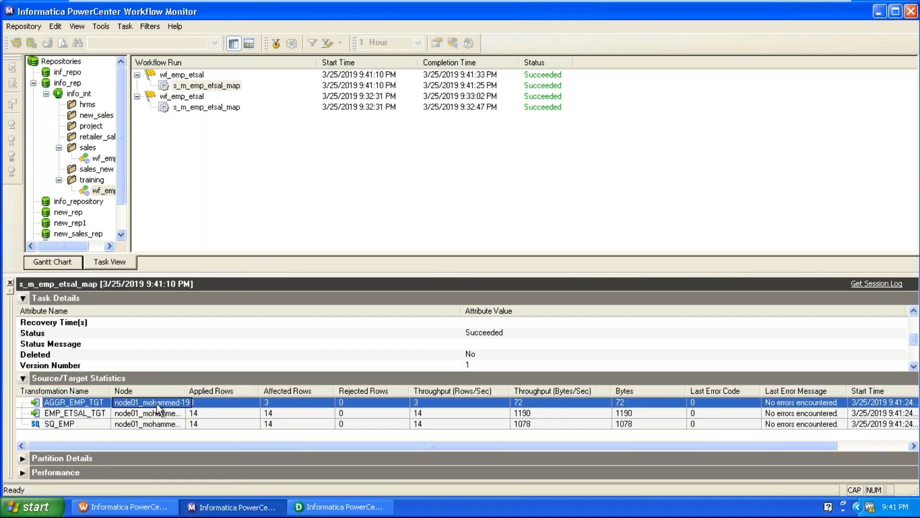
click(200, 415)
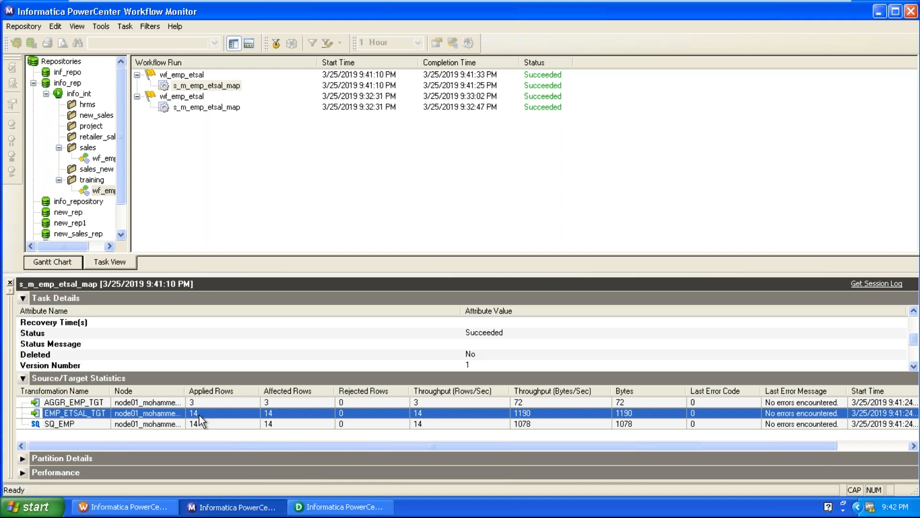
Step: Switch to Designer, examine the EXPTRANS transformation's properties, and return it to its icon without changes
click(340, 507)
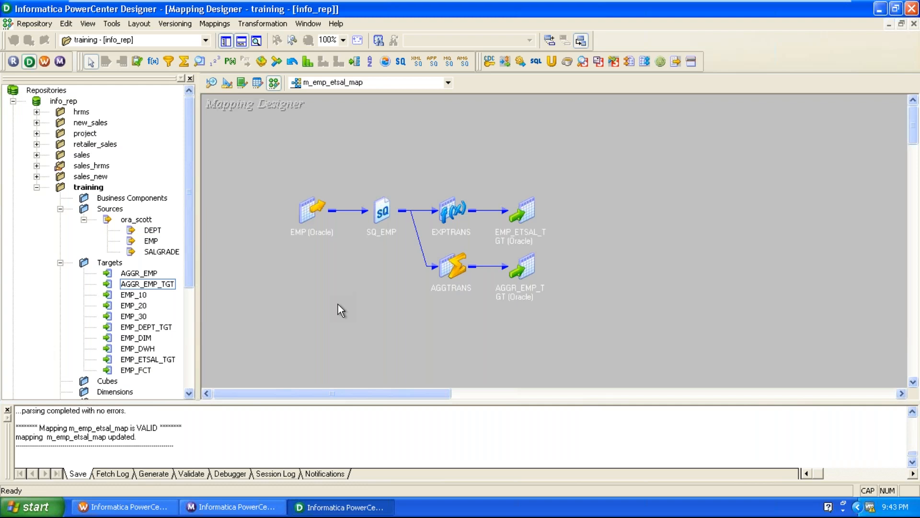
double_click(449, 216)
double_click(473, 199)
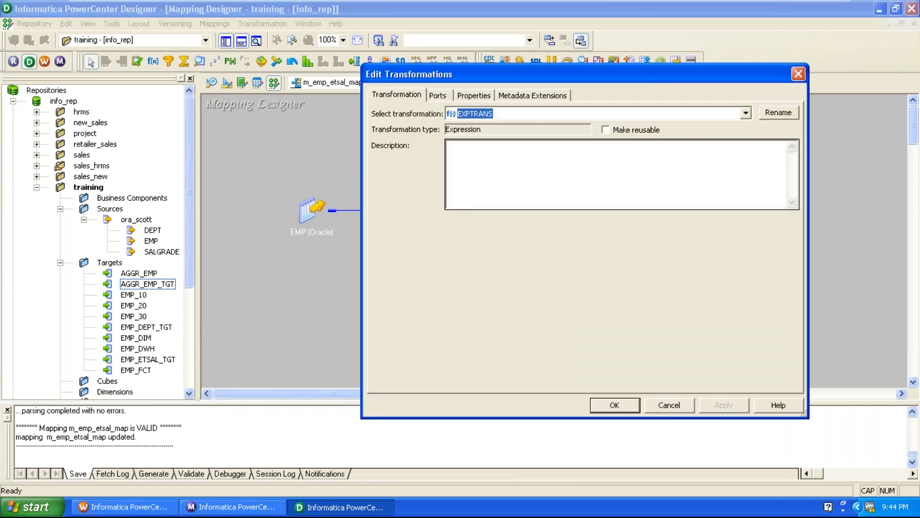
click(489, 97)
click(518, 156)
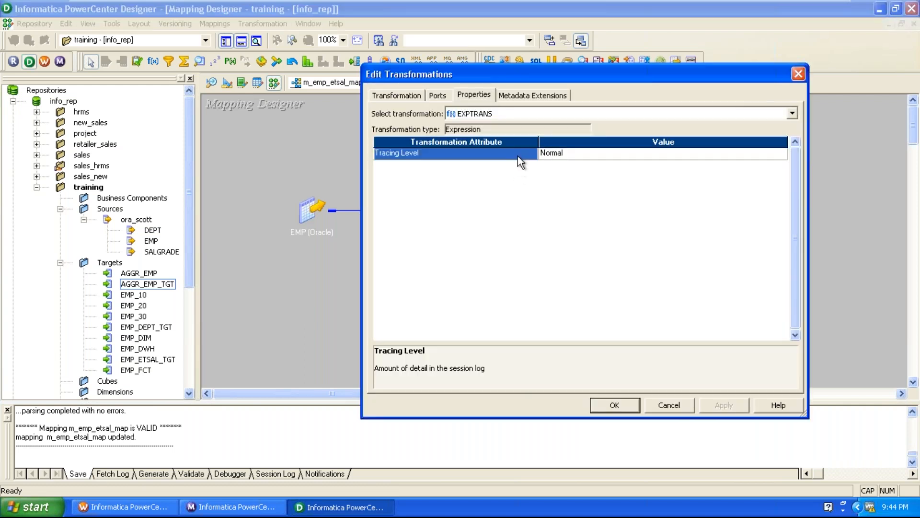
click(670, 405)
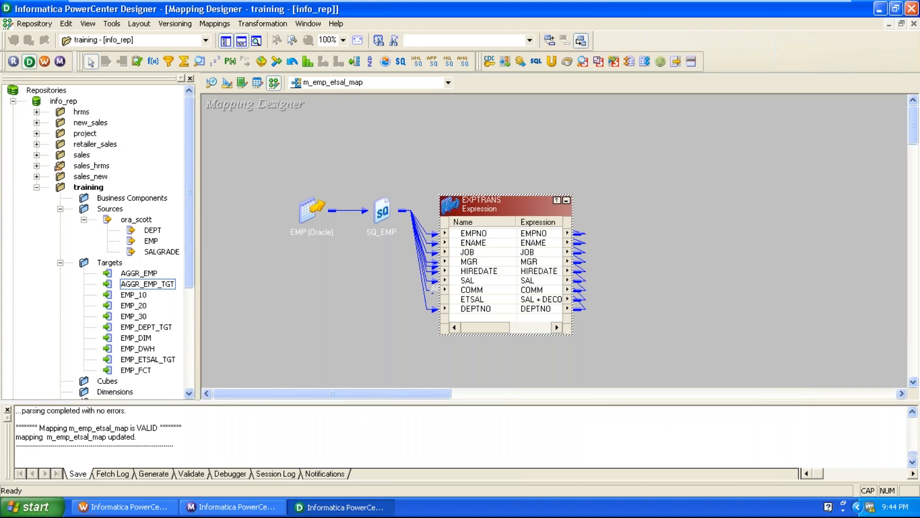
click(567, 200)
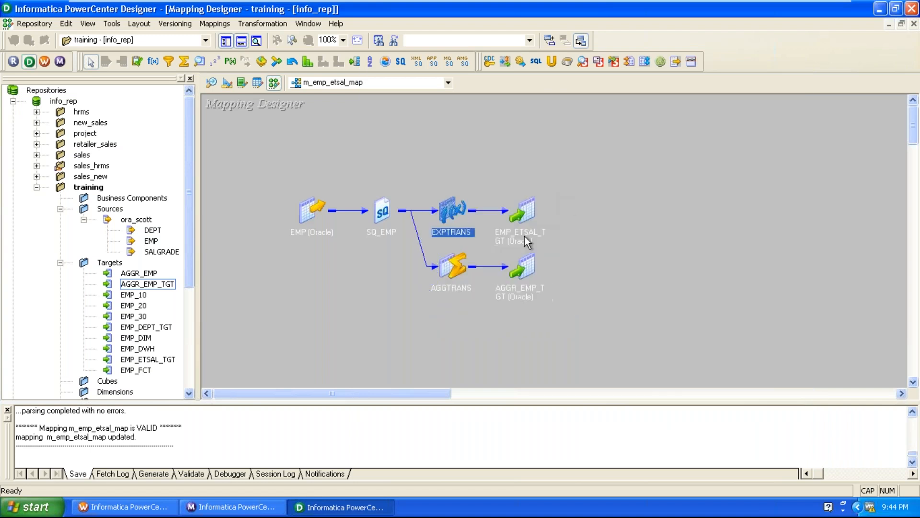
Step: Examine AGGTRANS's tracing level options, data and index cache sizes, and Sorted Input property, and close the dialog without changes
double_click(461, 254)
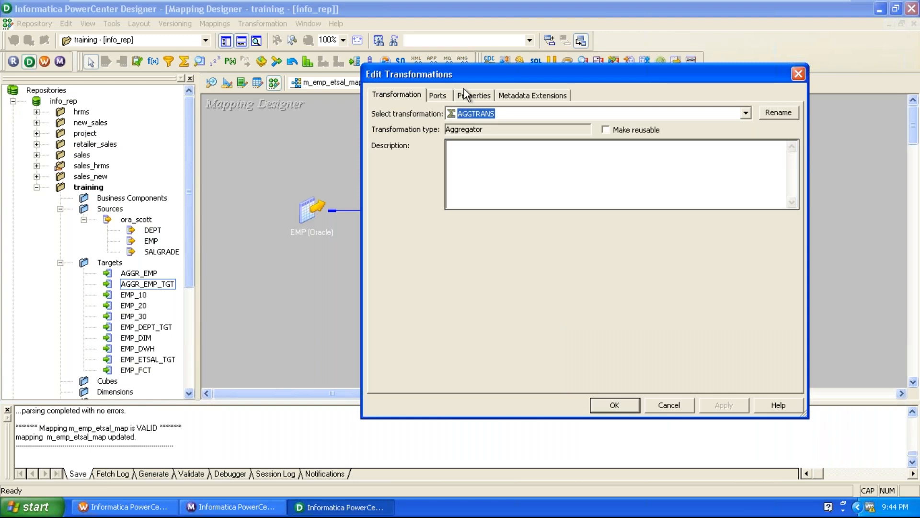
click(468, 95)
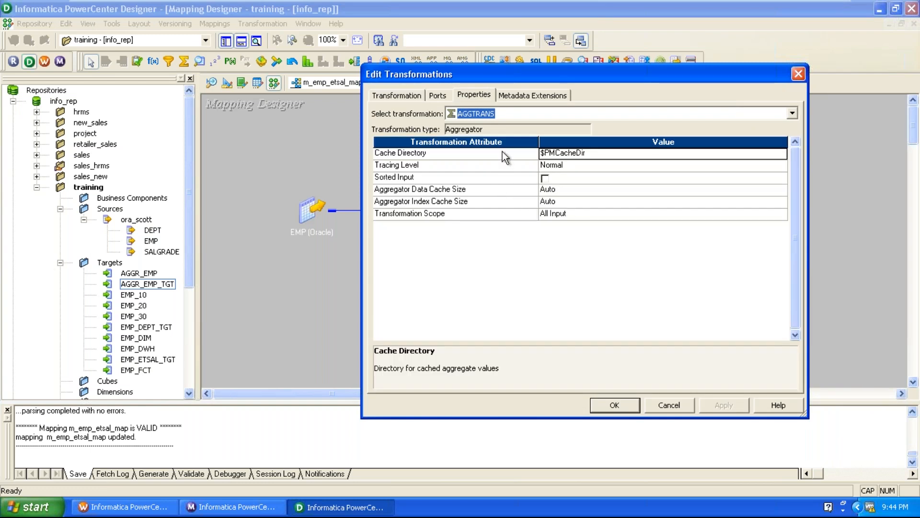
click(451, 164)
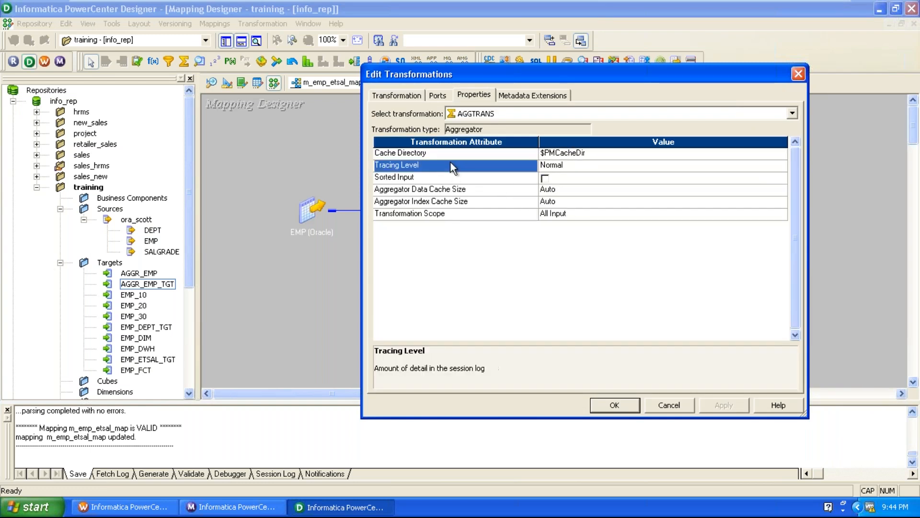
click(576, 163)
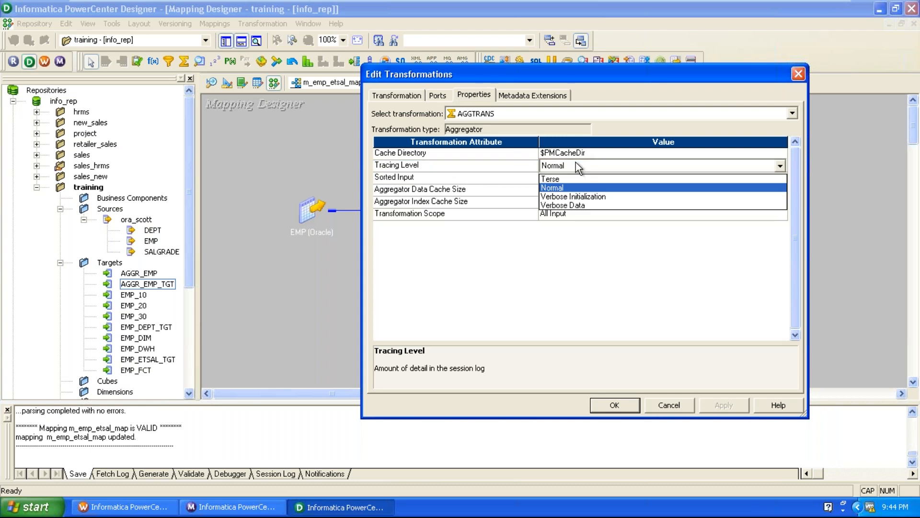
click(596, 282)
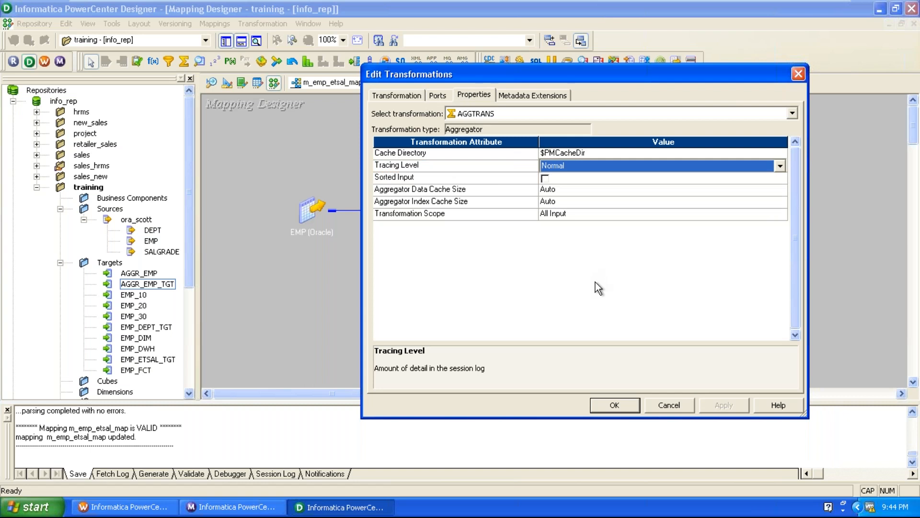
click(474, 188)
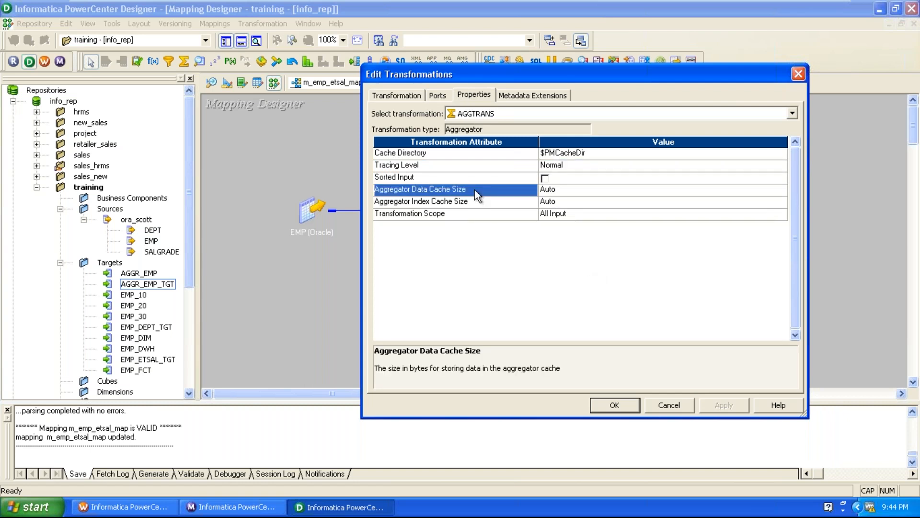
click(476, 201)
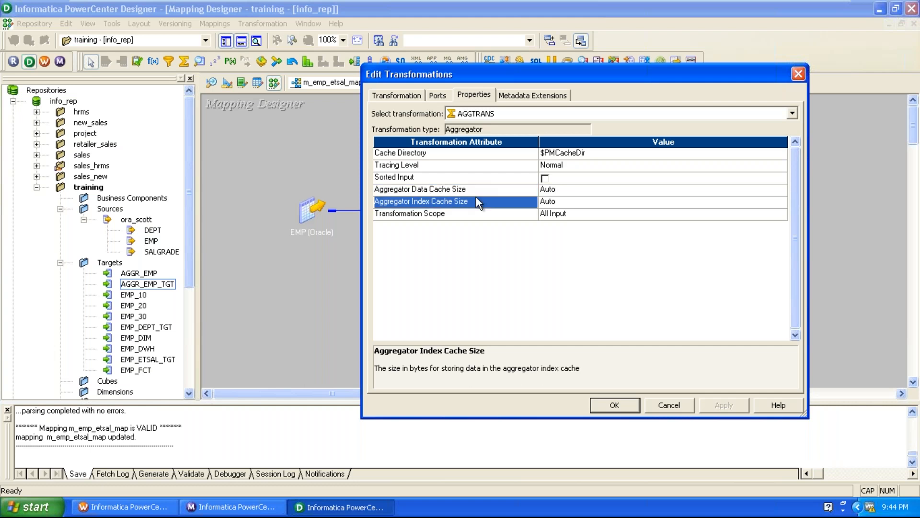
click(467, 175)
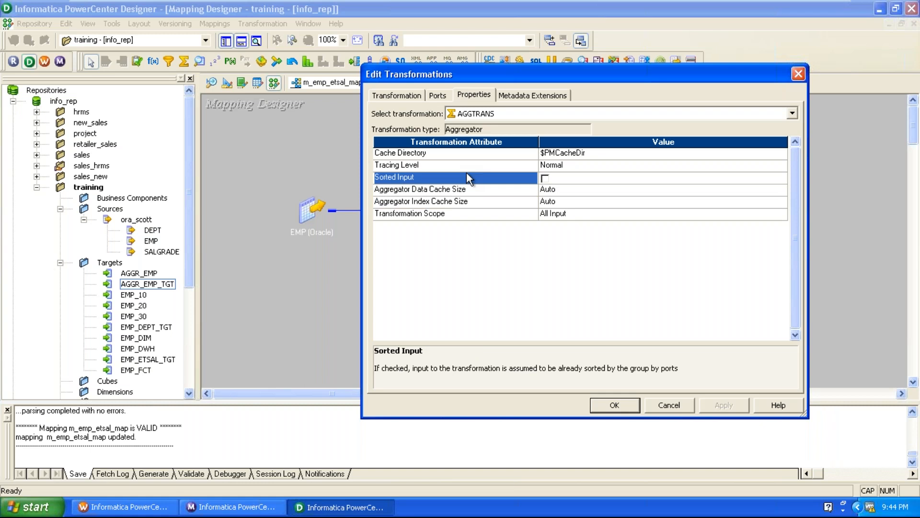
click(671, 410)
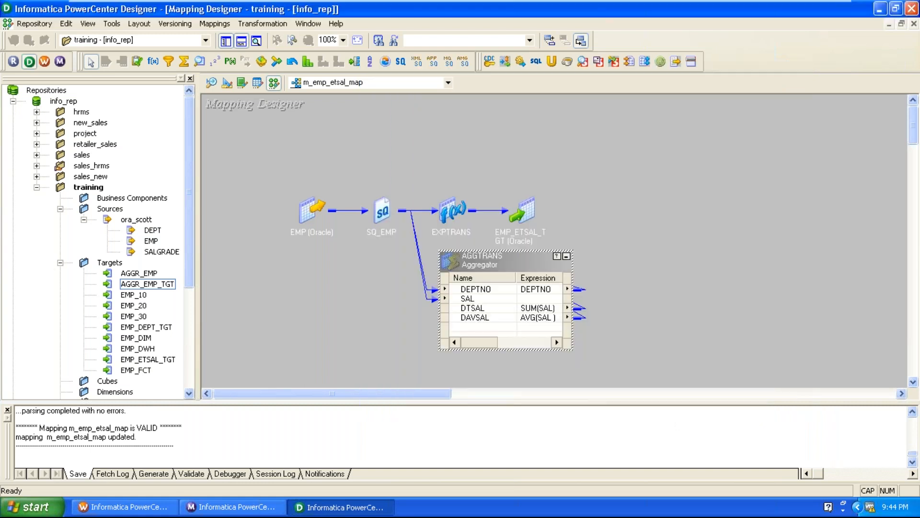
Step: Return AGGTRANS to its icon, view the EMP_ETSAL_TGT target's general transformation details, and close them without changes
click(567, 256)
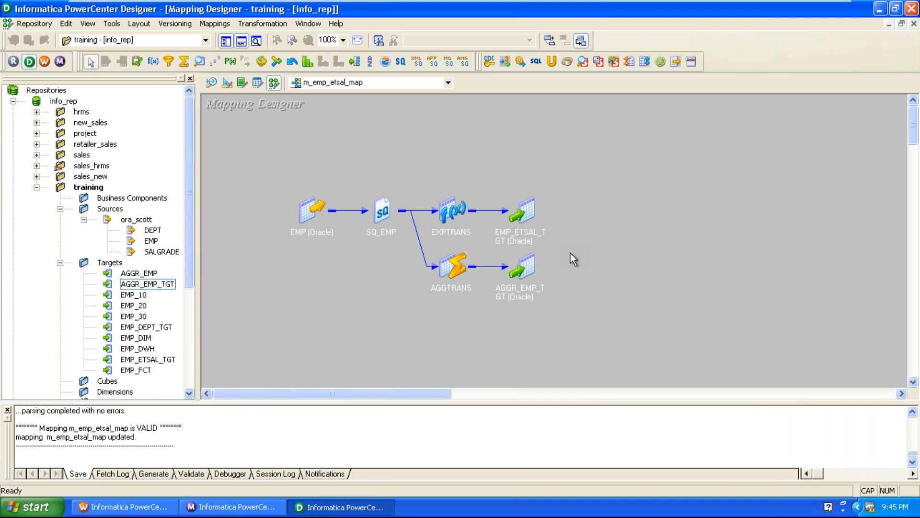
double_click(535, 208)
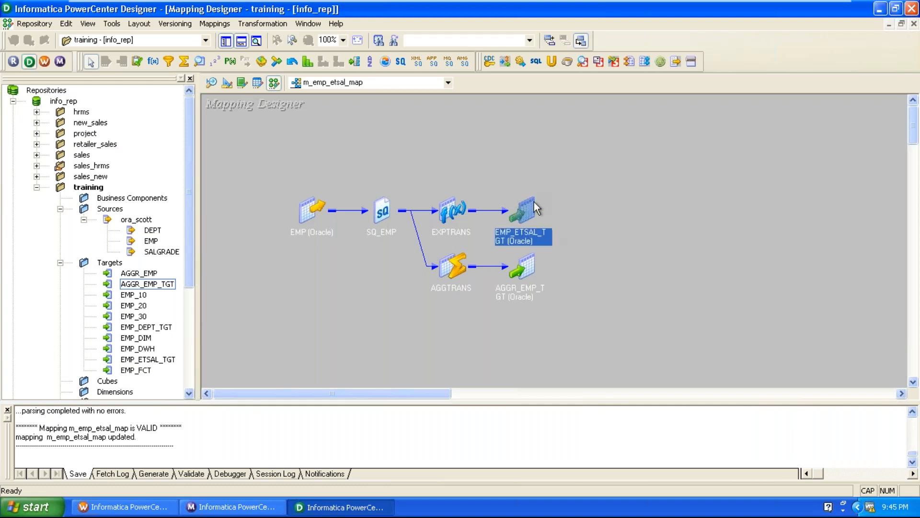
double_click(537, 207)
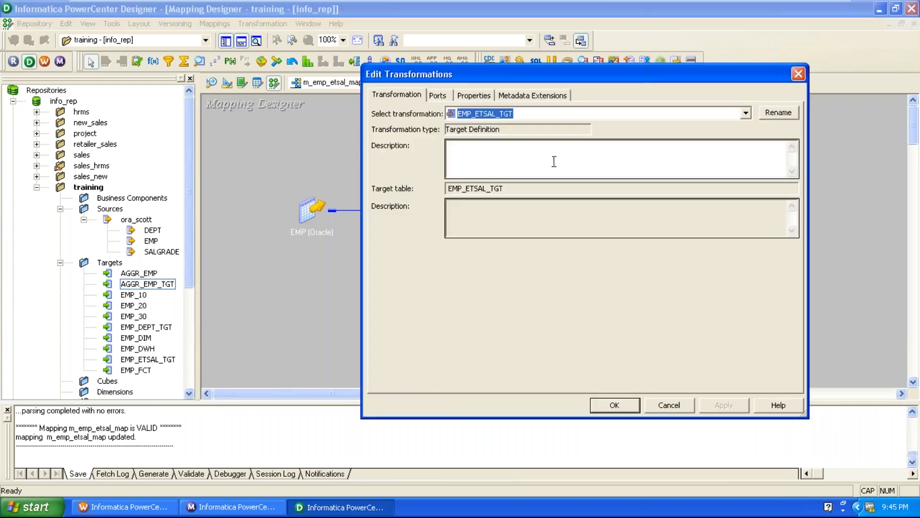
click(805, 68)
click(785, 232)
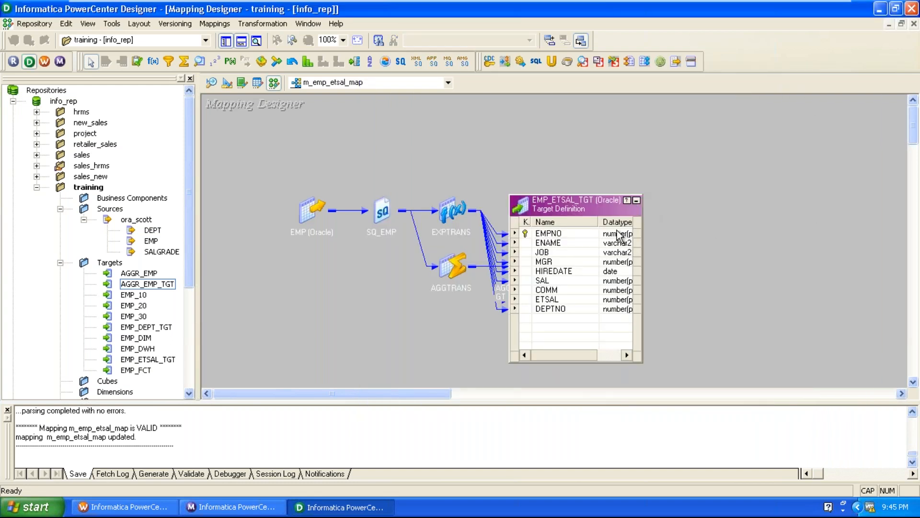
Step: Switch to Workflow Manager, open session s_m_emp_etsal_map's mapping settings, and examine the Pre SQL and Post SQL attributes of target EMP_ETSAL_TGT
key(alt+Tab)
double_click(463, 211)
click(471, 22)
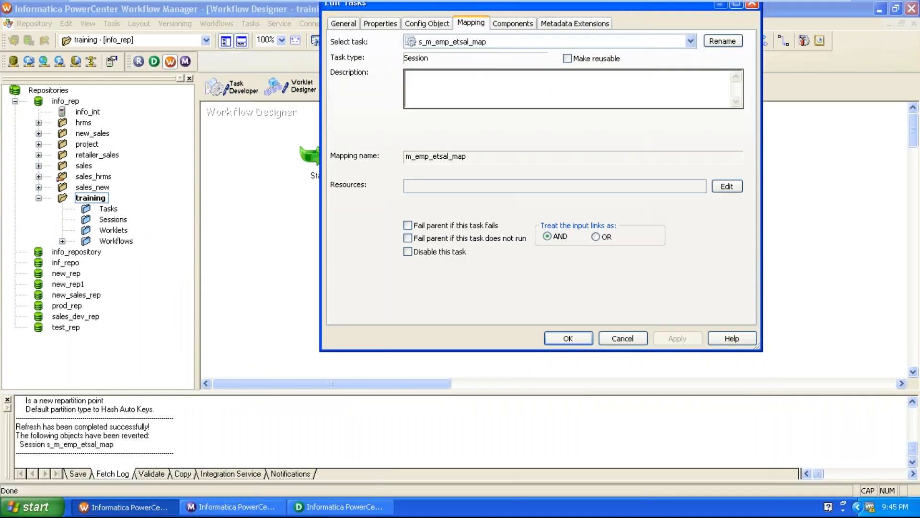
click(400, 150)
click(751, 279)
click(753, 282)
click(752, 282)
click(753, 282)
click(752, 281)
click(753, 282)
click(752, 282)
click(753, 282)
click(752, 281)
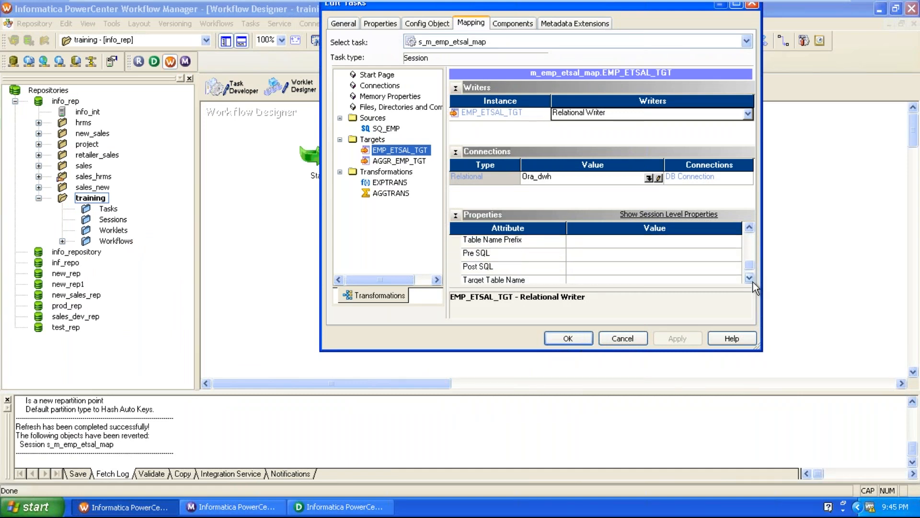
click(532, 255)
click(528, 262)
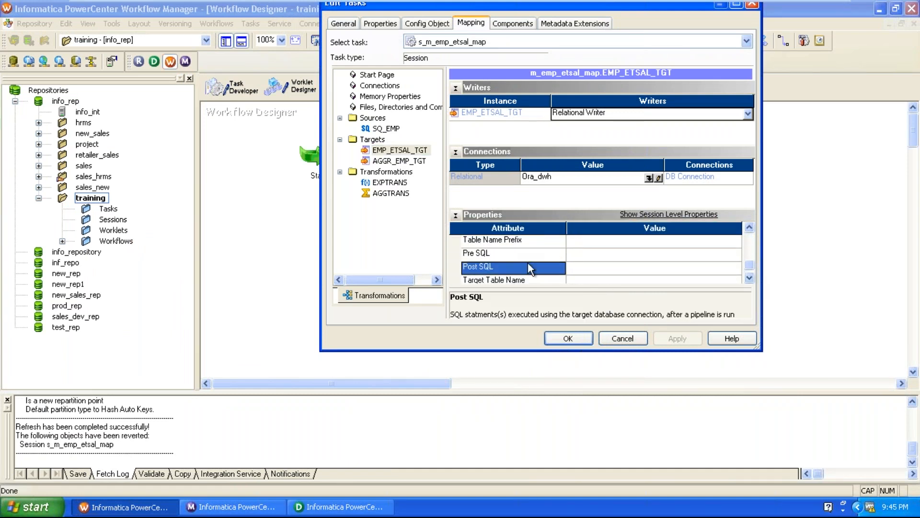
Step: Examine the Pre SQL attribute of source qualifier SQ_EMP and read its description
click(396, 127)
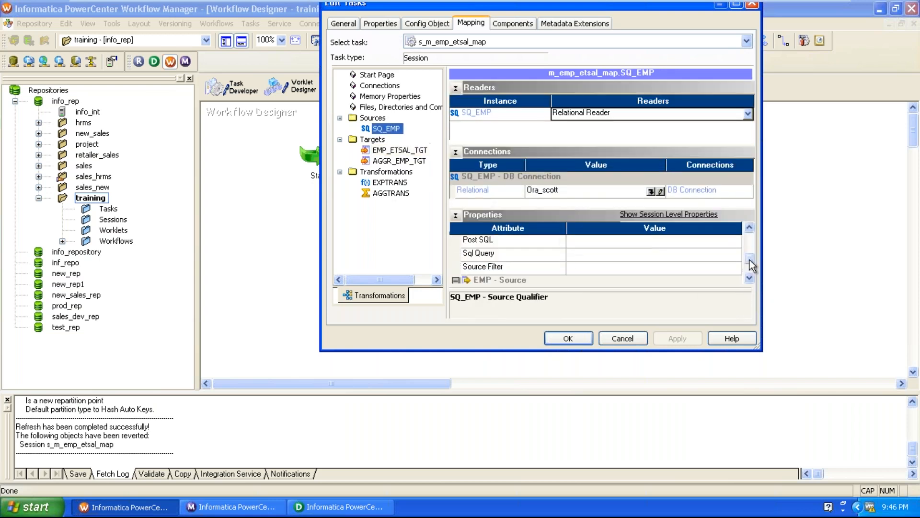
click(751, 228)
click(751, 227)
click(505, 255)
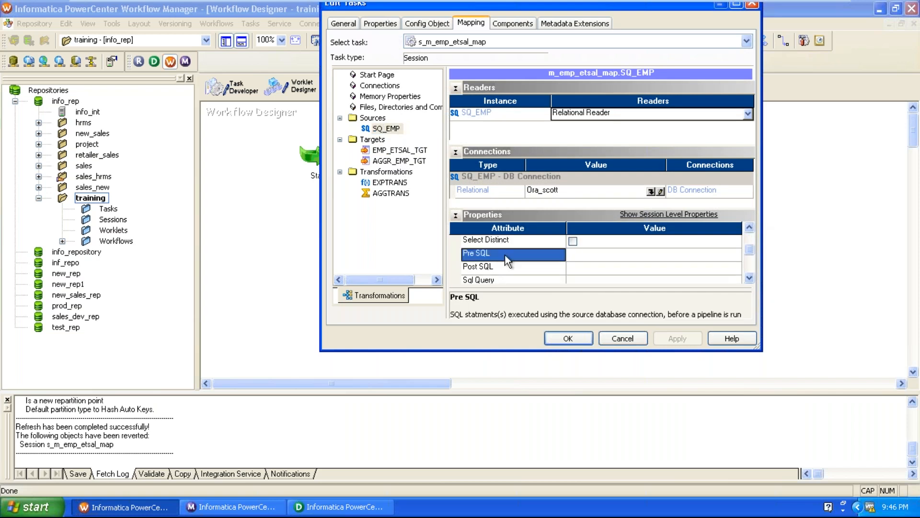
drag(451, 314, 741, 310)
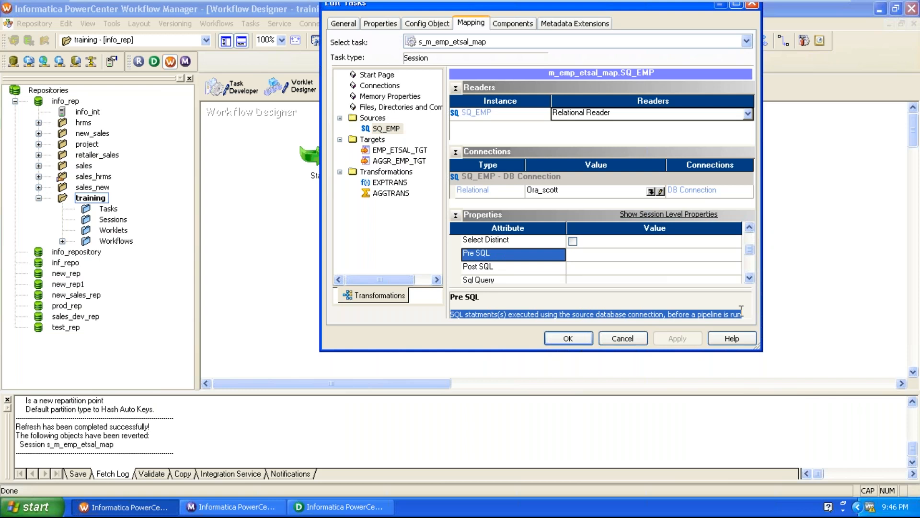
click(574, 314)
drag(551, 316, 526, 317)
click(607, 255)
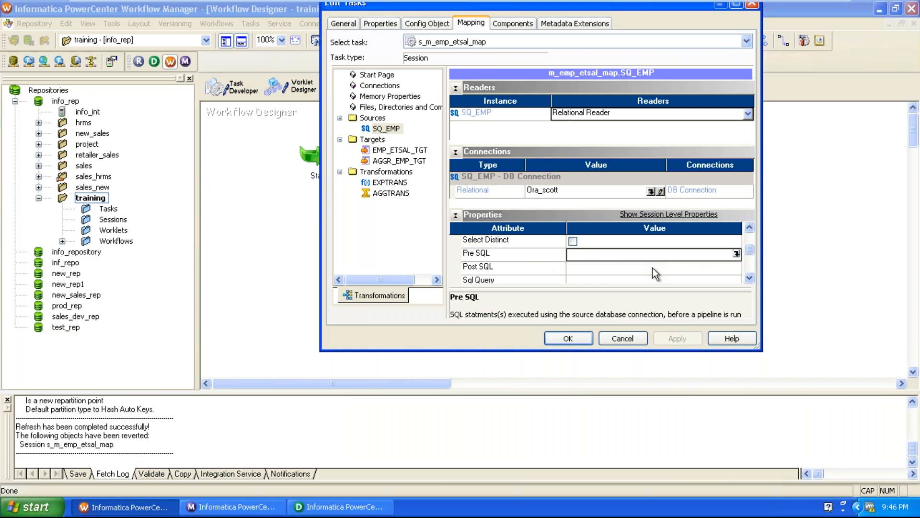
drag(519, 310, 753, 312)
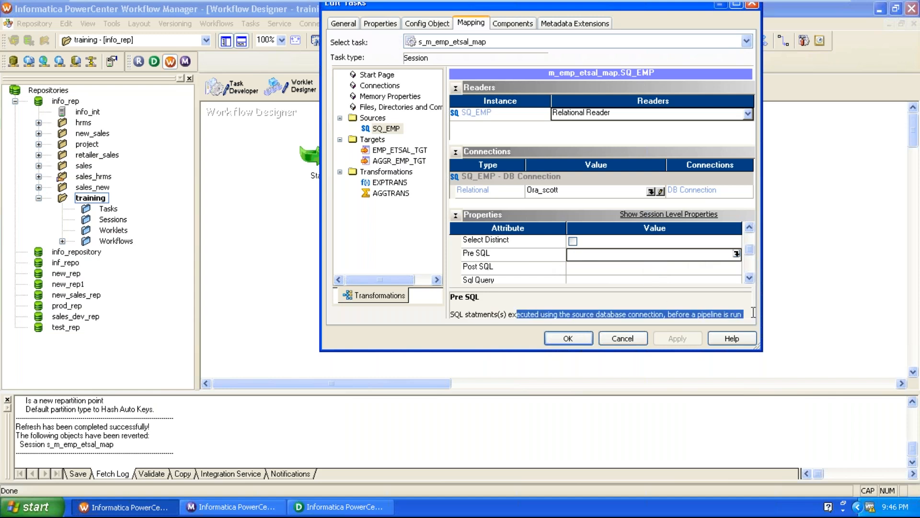
Step: Examine SQ_EMP's Post SQL and Sql Query attributes and read their descriptions
click(522, 267)
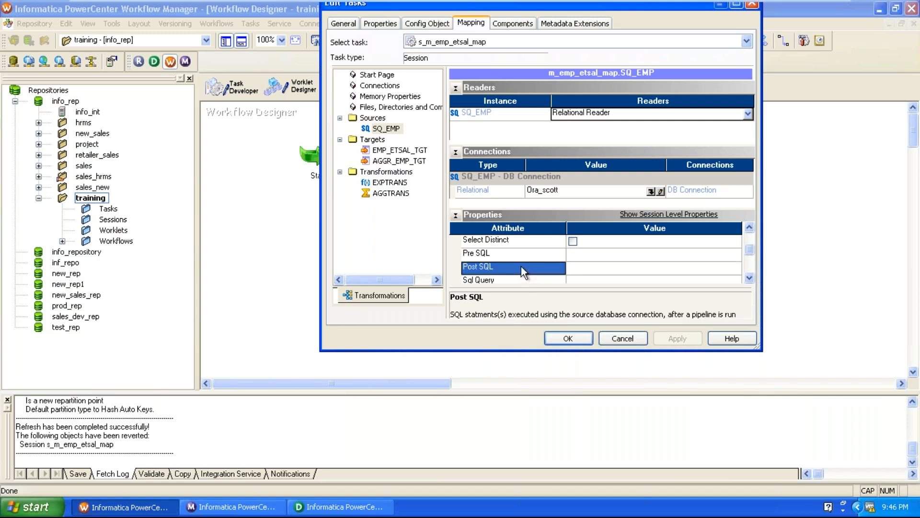
click(607, 278)
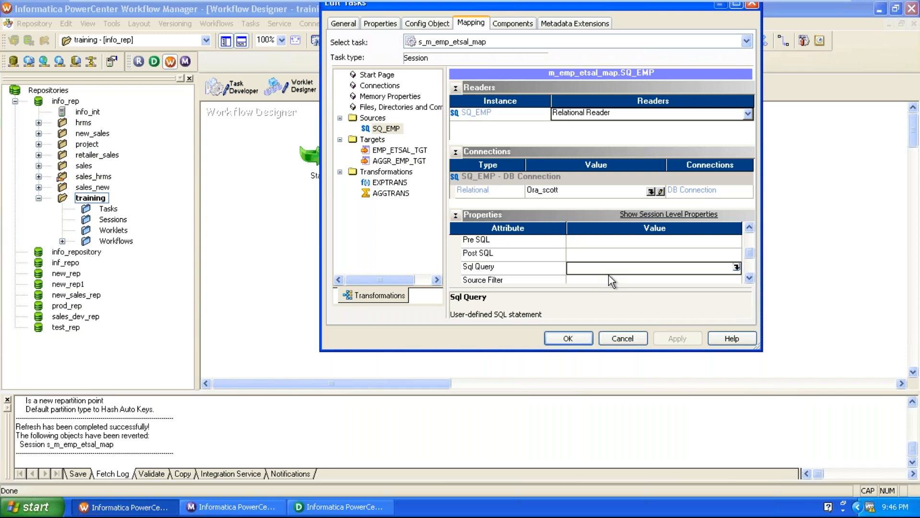
click(516, 267)
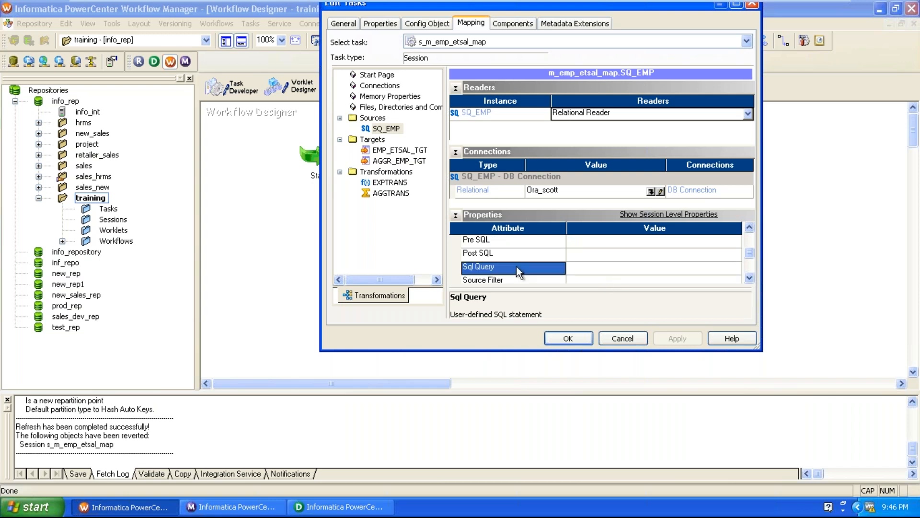
click(516, 254)
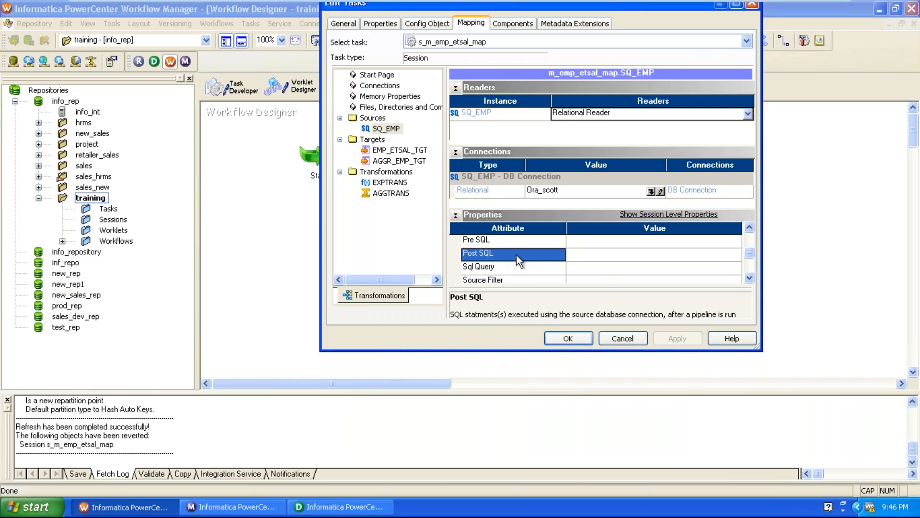
drag(554, 315, 663, 316)
key(shift+Home)
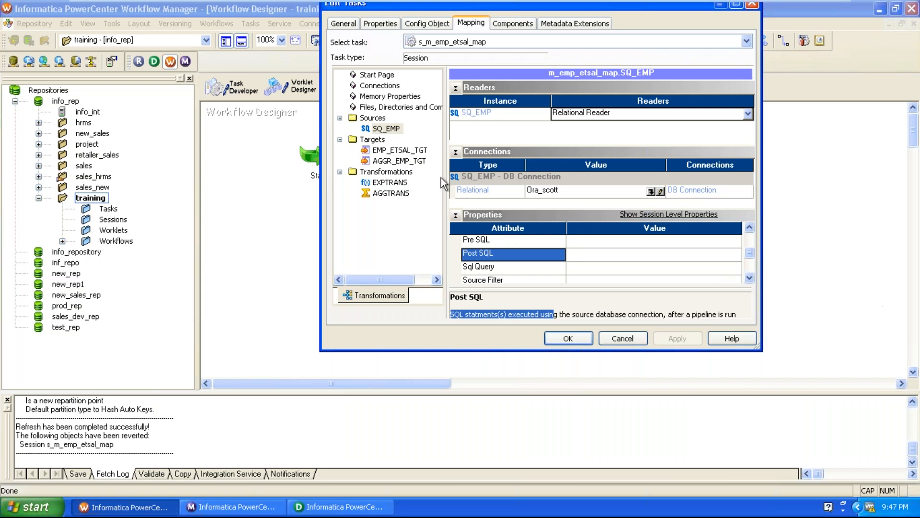
Step: Examine the Pre SQL and Post SQL descriptions for target AGGR_EMP_TGT, and close the session settings without changes
click(411, 160)
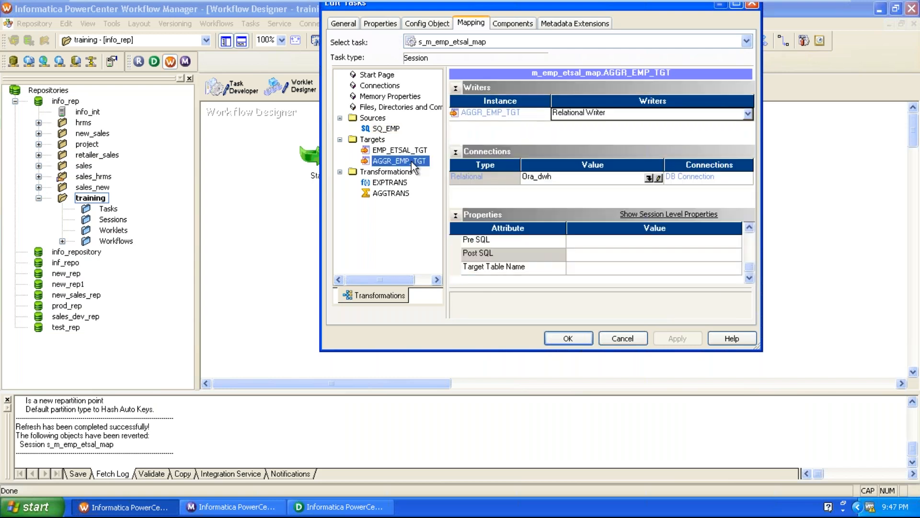
click(750, 229)
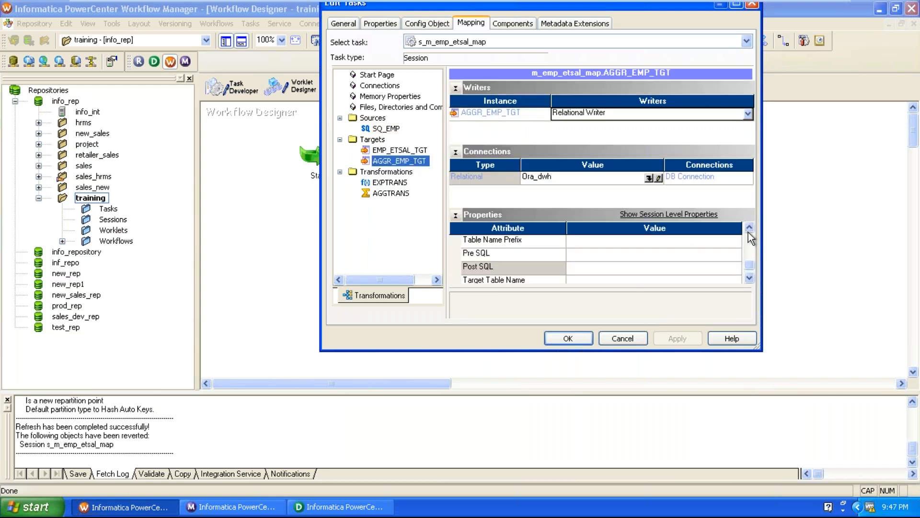
click(589, 255)
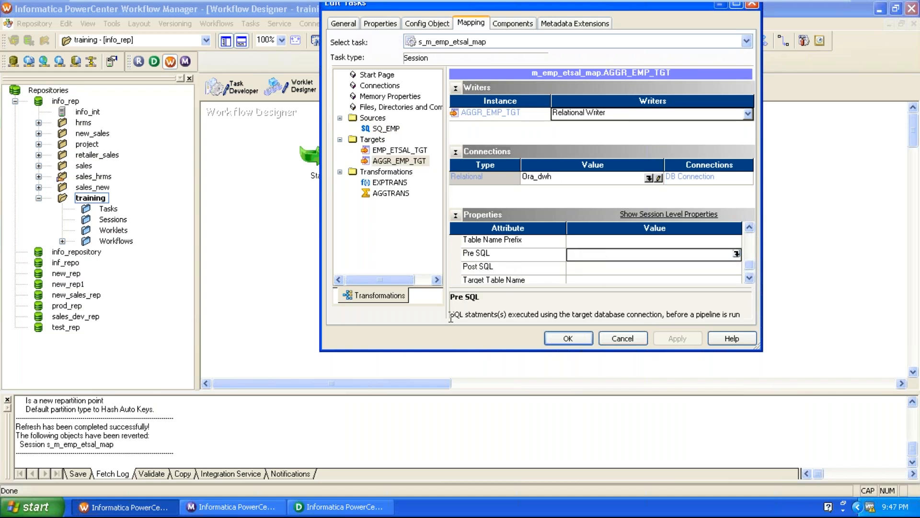
drag(455, 315, 794, 315)
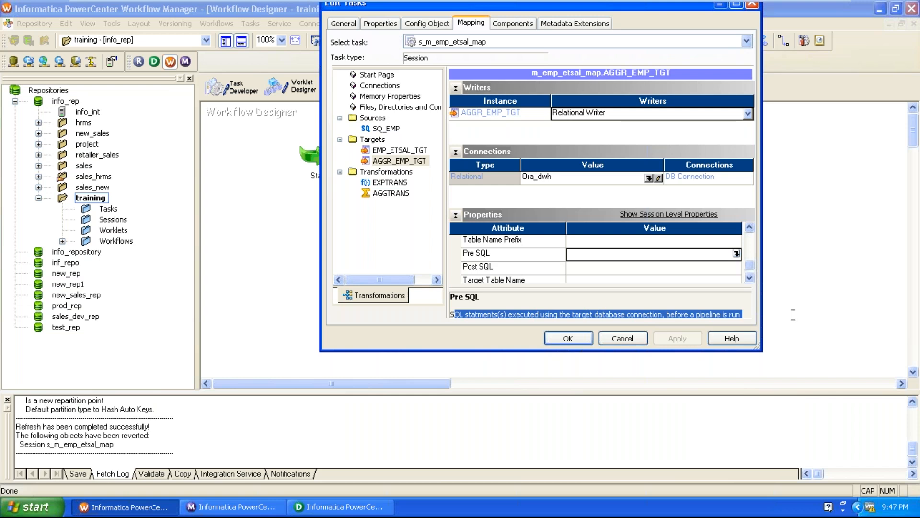
click(513, 266)
drag(493, 315, 748, 312)
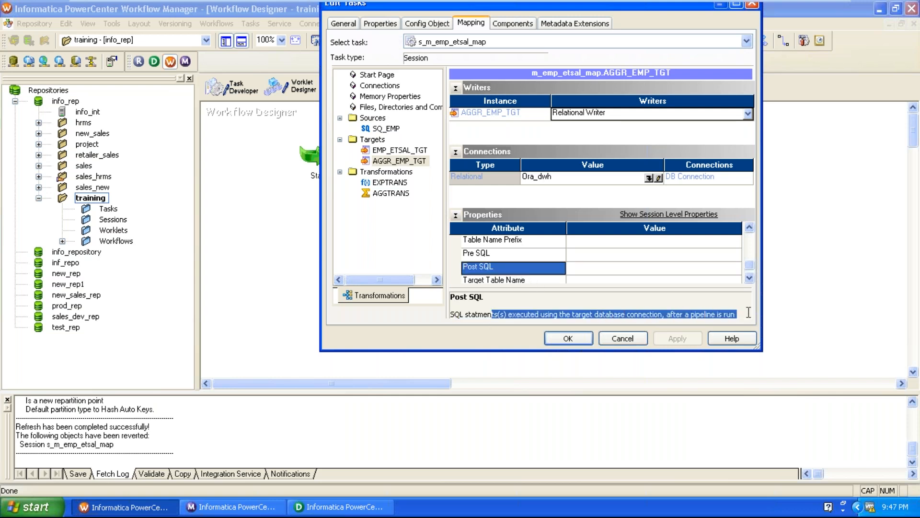
click(622, 338)
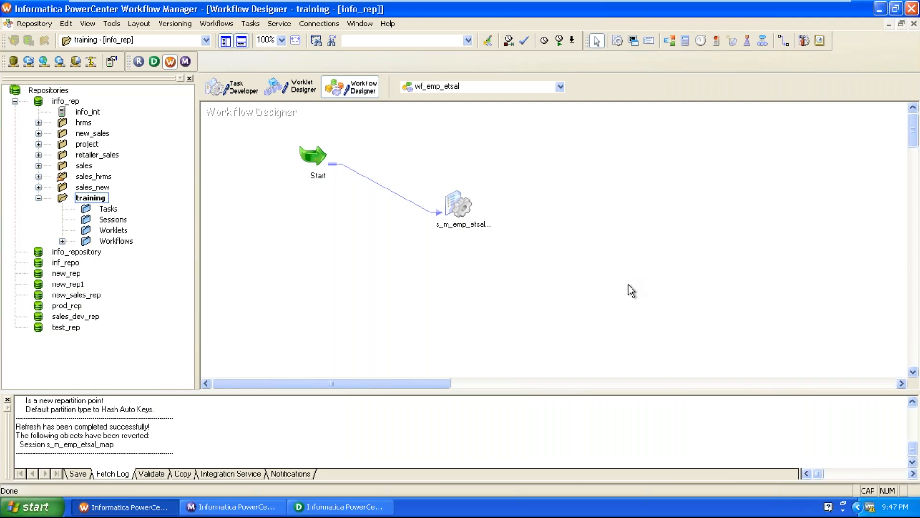
Step: Switch to Designer, expand the EMP source definition, and widen its key column to check EMPNO's key type
click(338, 507)
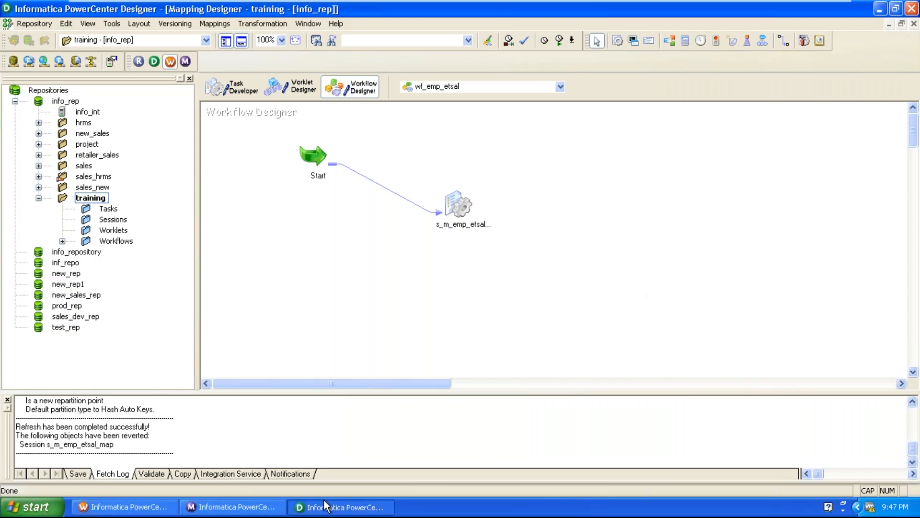
click(637, 201)
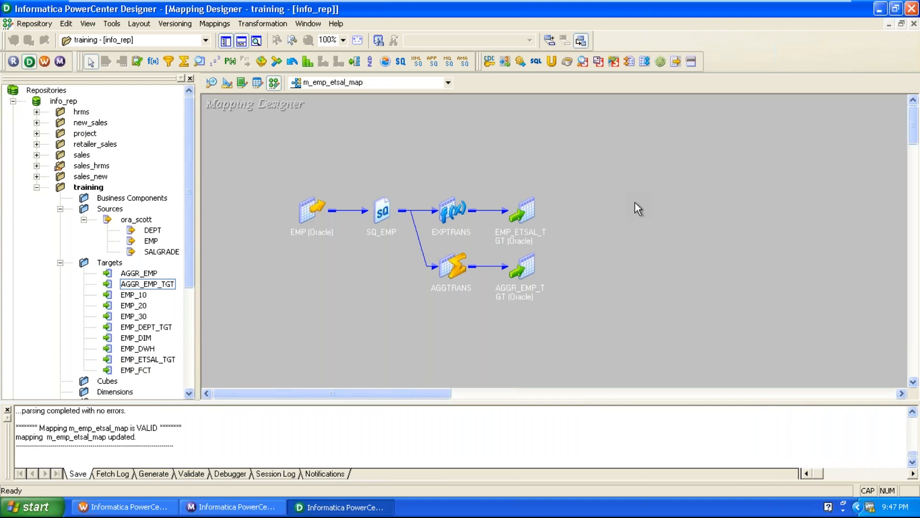
double_click(313, 210)
drag(327, 209, 243, 219)
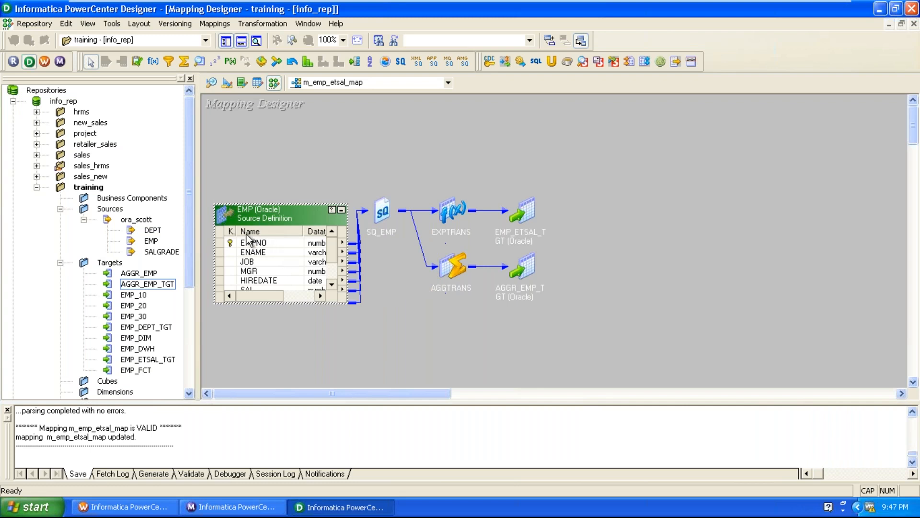
drag(237, 231, 298, 229)
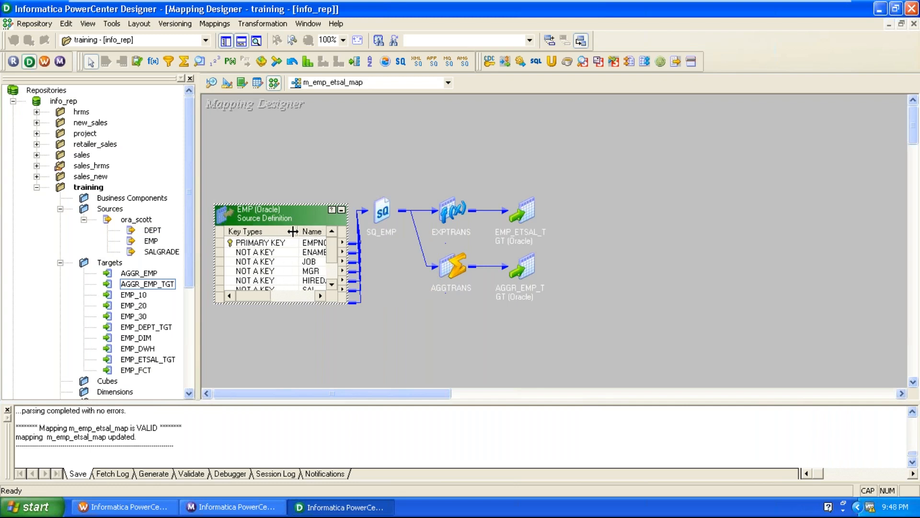
click(284, 245)
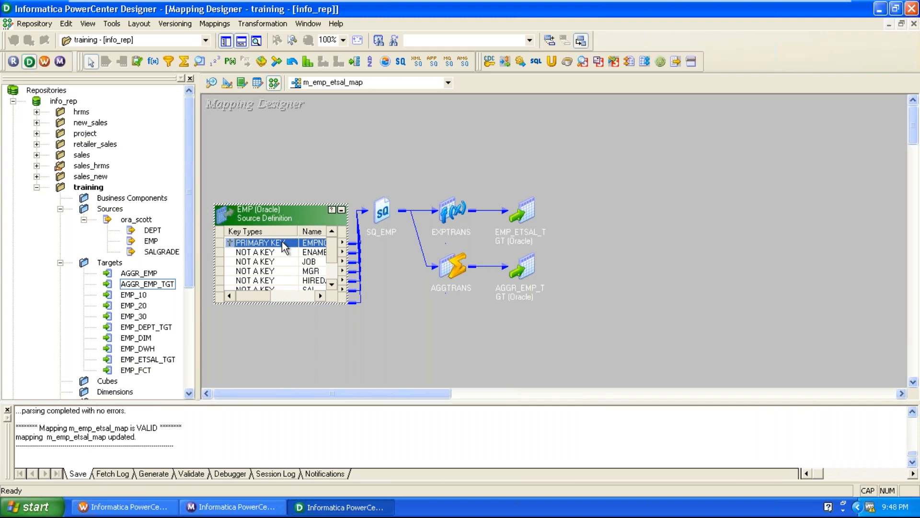
Step: Expand the EMP_ETSAL_TGT target definition, move it clear of the other objects, and check EMPNO's key type
double_click(536, 214)
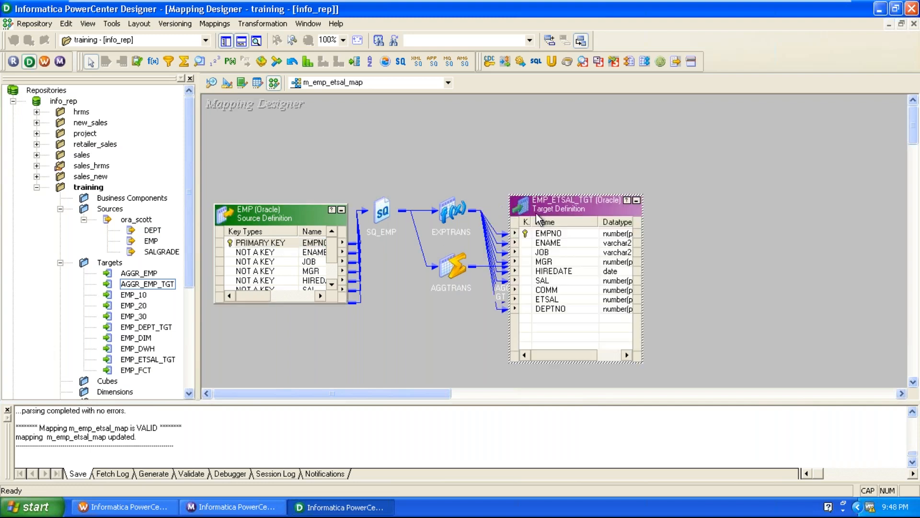
drag(554, 207, 701, 188)
click(681, 201)
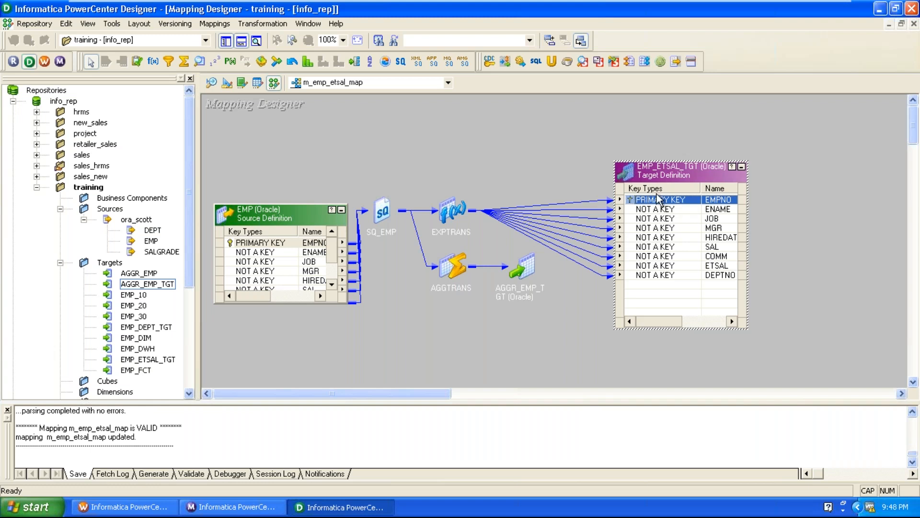
Step: Clear the Target Designer workspace, add the EMP_ETSAL_TGT target to it, and open the table for editing
click(227, 83)
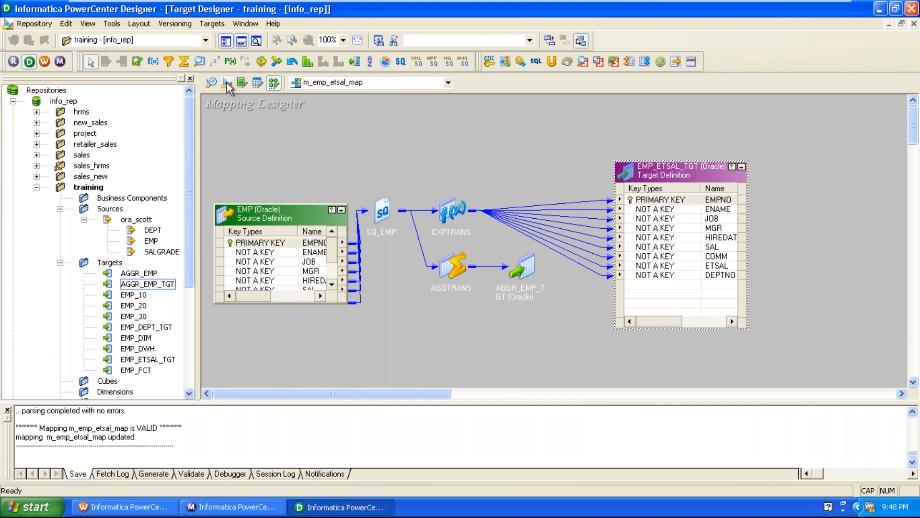
right_click(481, 165)
click(499, 187)
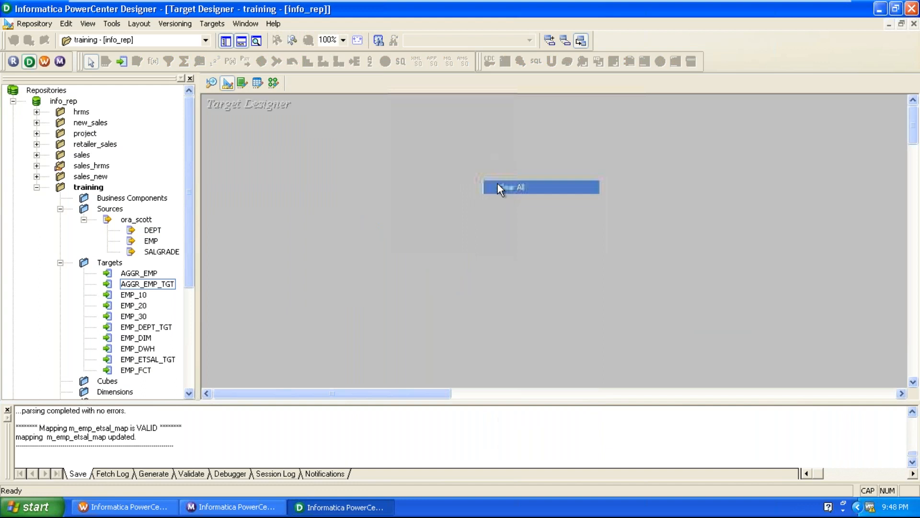
drag(164, 360, 365, 171)
double_click(396, 171)
Step: Set the key type of EMP_ETSAL_TGT's EMPNO column to NOT A KEY
click(413, 95)
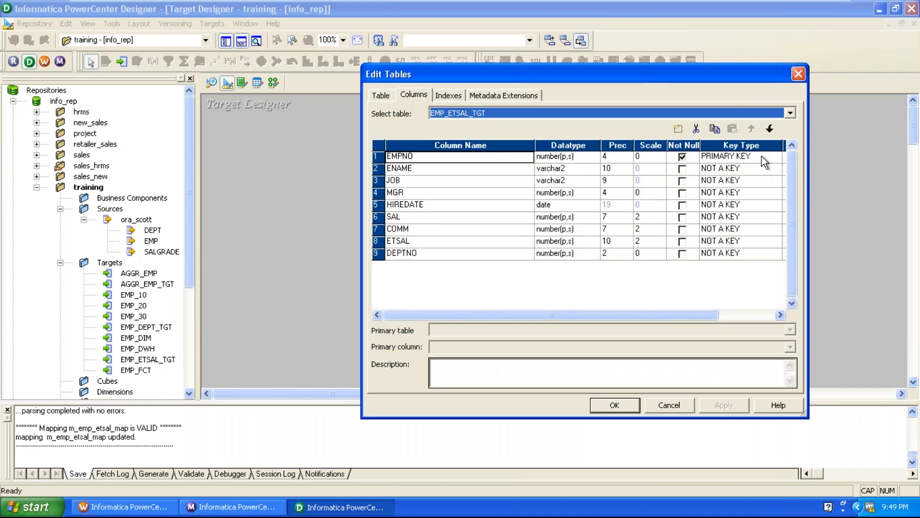
click(761, 157)
click(721, 169)
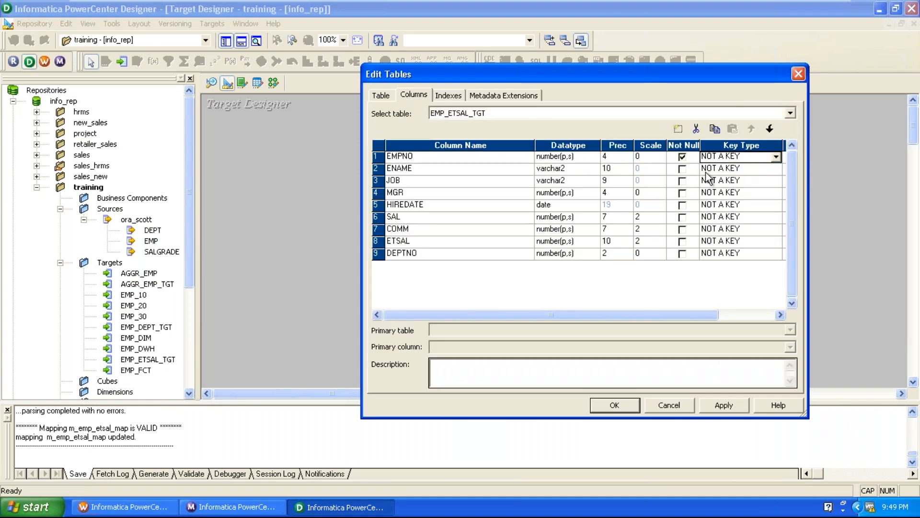
click(474, 160)
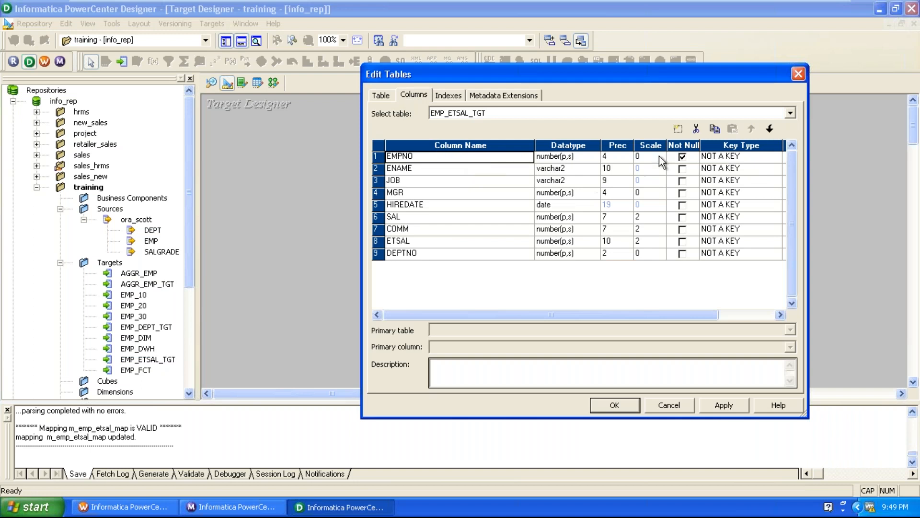
Step: Add a new column named WH_EMPNO above EMPNO in the EMP_ETSAL_TGT table definition
click(678, 129)
click(749, 134)
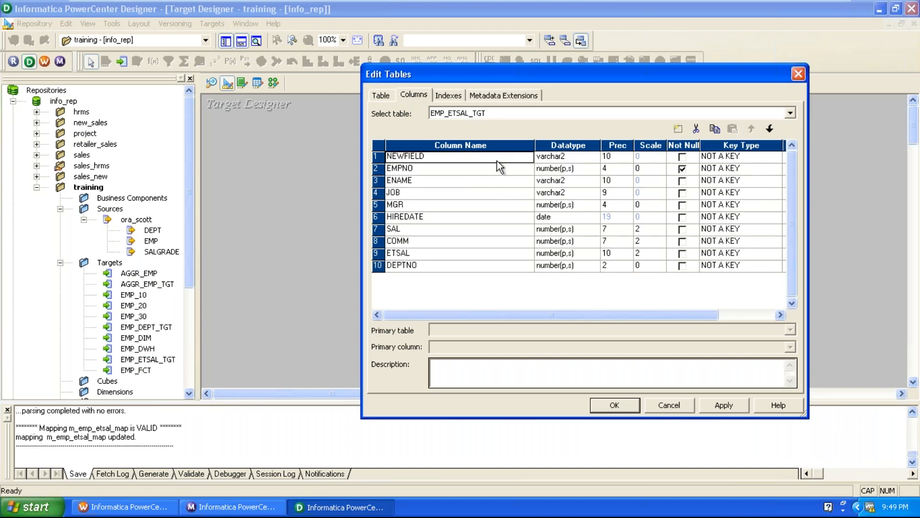
text(wh)
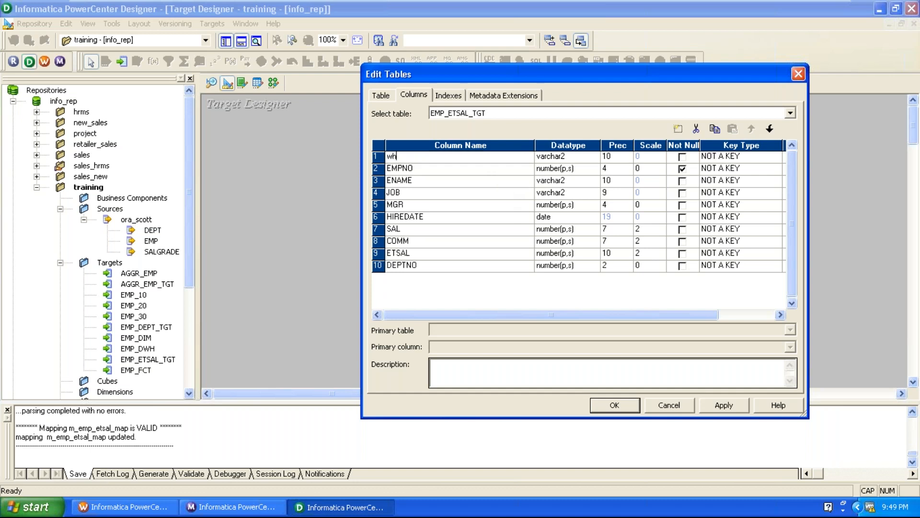
key(BackSpace)
key(BackSpace)
text(WH_EMPNO)
Step: Set WH_EMPNO's datatype to number and its key type to PRIMARY KEY, and accept the table changes
click(576, 158)
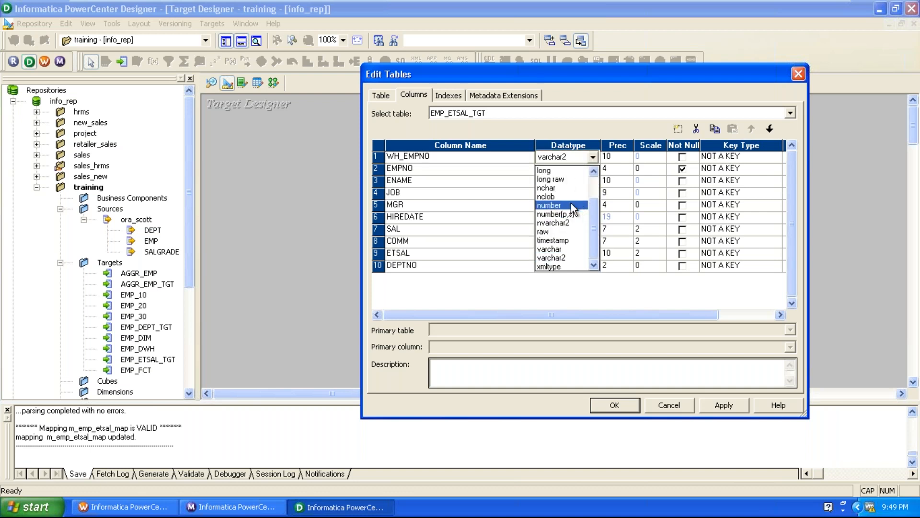
click(571, 204)
click(763, 157)
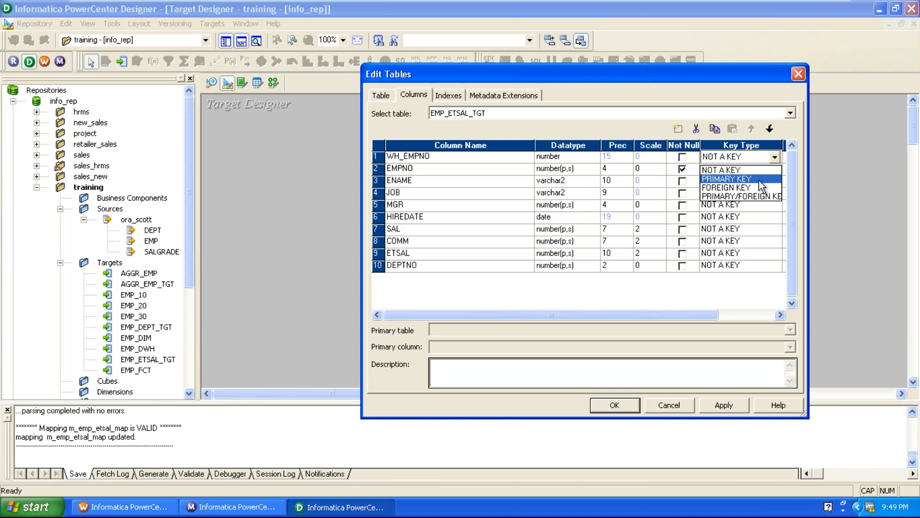
click(758, 180)
click(620, 401)
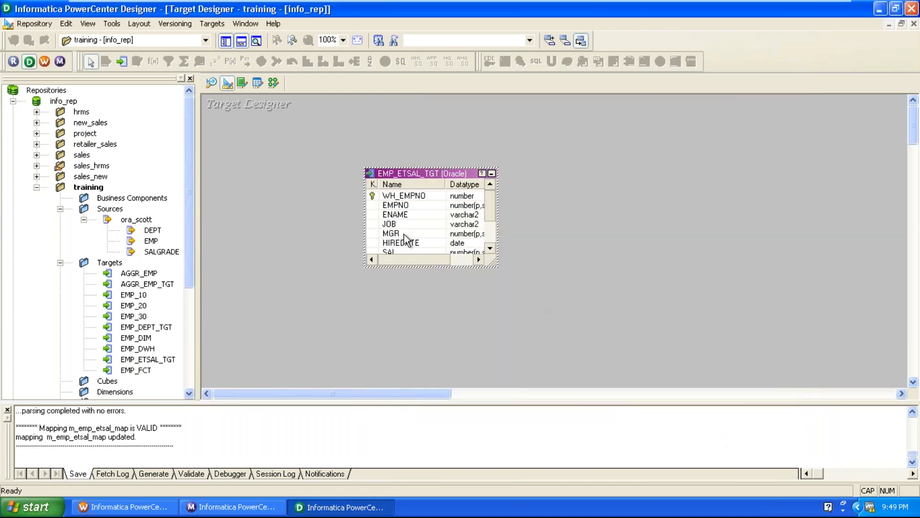
Step: Generate and execute the SQL that drops and recreates the selected EMP_ETSAL_TGT table with its primary key
click(212, 23)
click(219, 278)
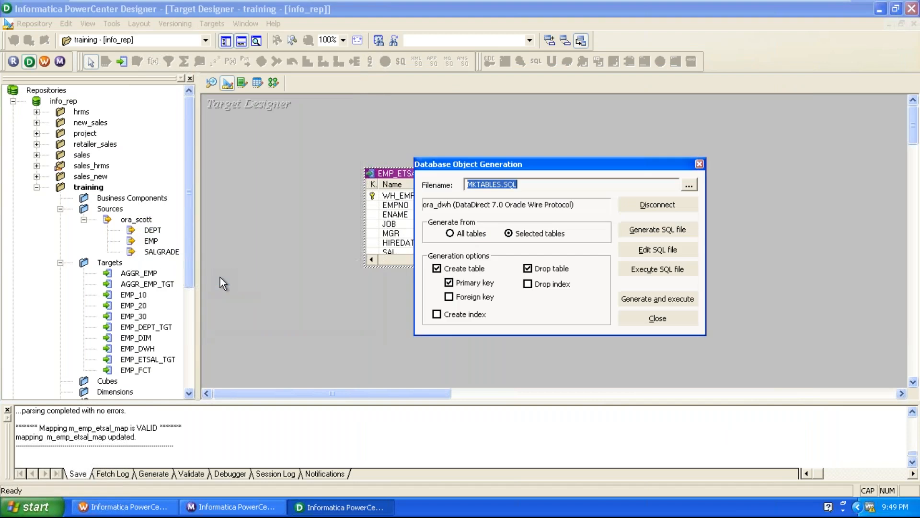
click(634, 297)
click(537, 274)
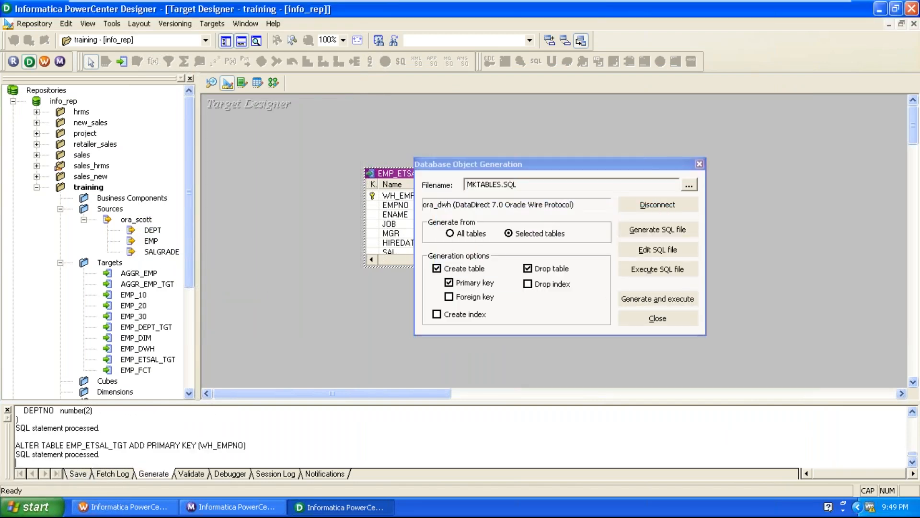
key(Return)
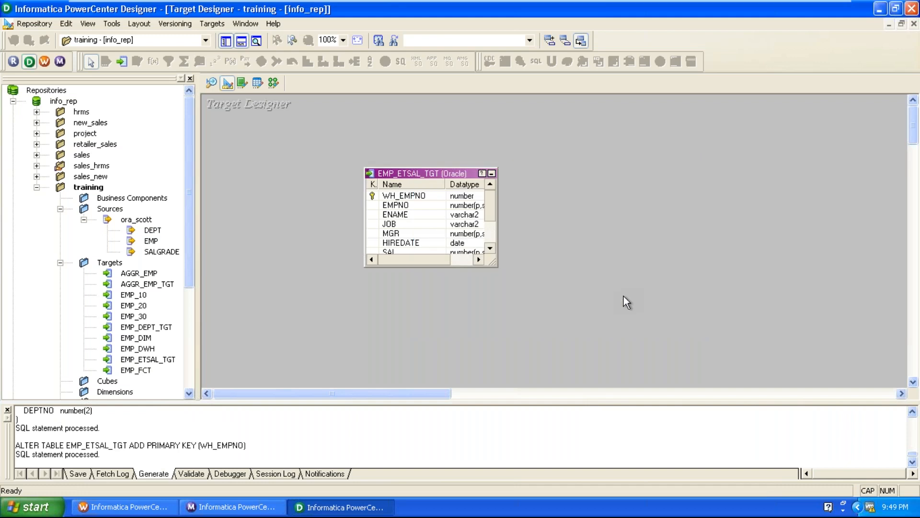
Step: Open m_emp_etsal_map in the Mapping Designer and spread out EMP_ETSAL_TGT, EXPTRANS, AGGTRANS and AGGR_EMP_TGT
click(273, 84)
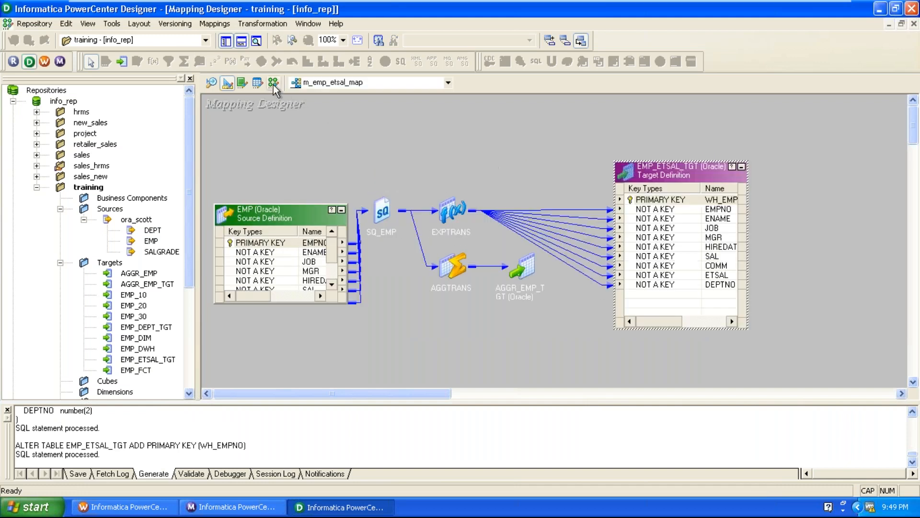
drag(696, 177, 767, 159)
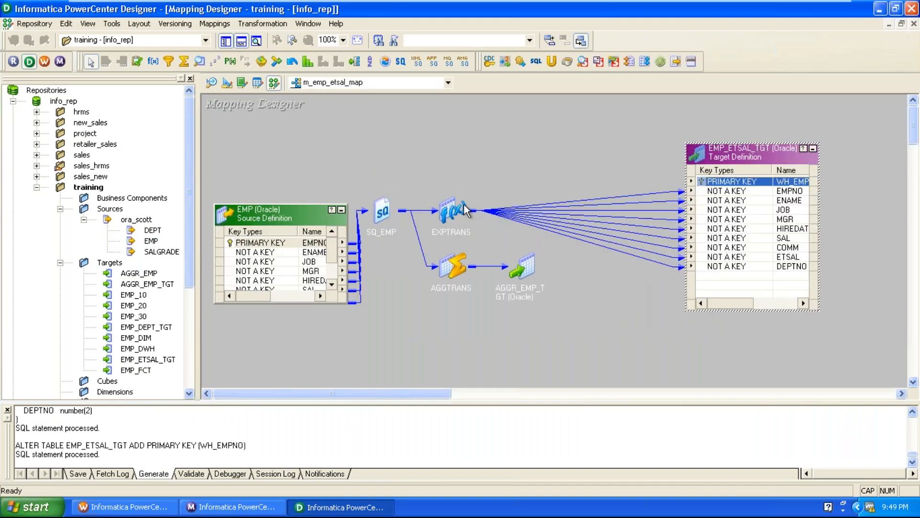
drag(467, 201, 530, 197)
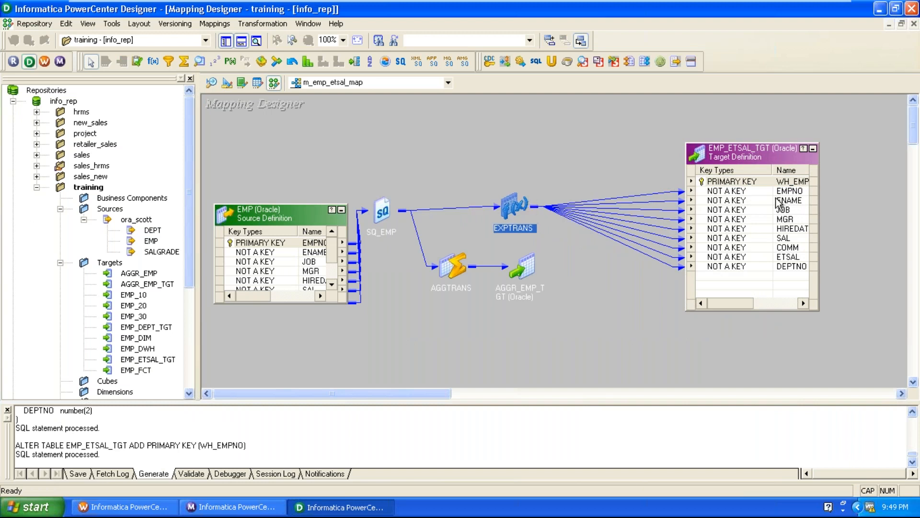
click(745, 185)
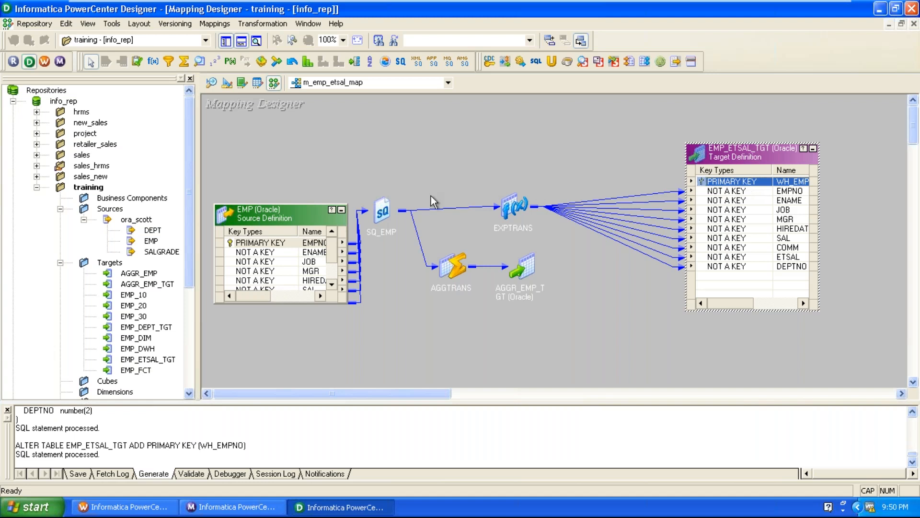
drag(520, 200, 548, 180)
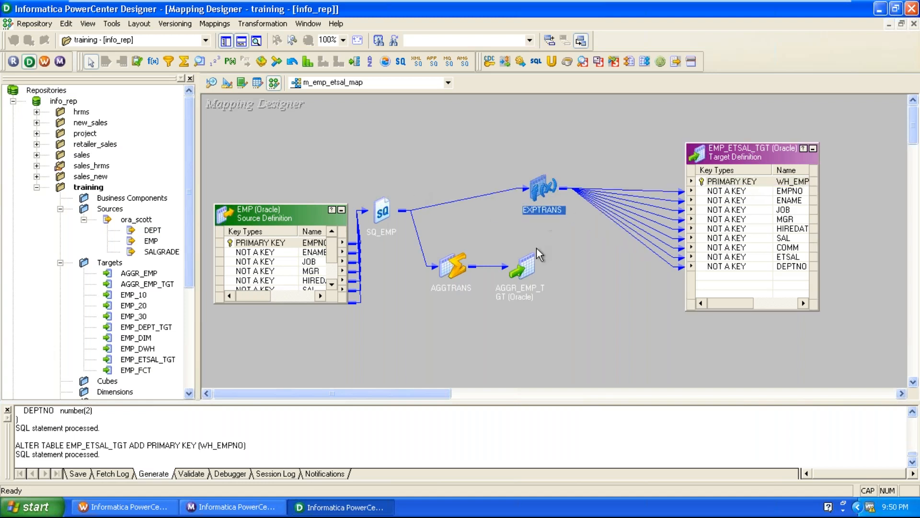
drag(524, 268, 588, 285)
drag(454, 265, 467, 290)
drag(544, 191, 528, 215)
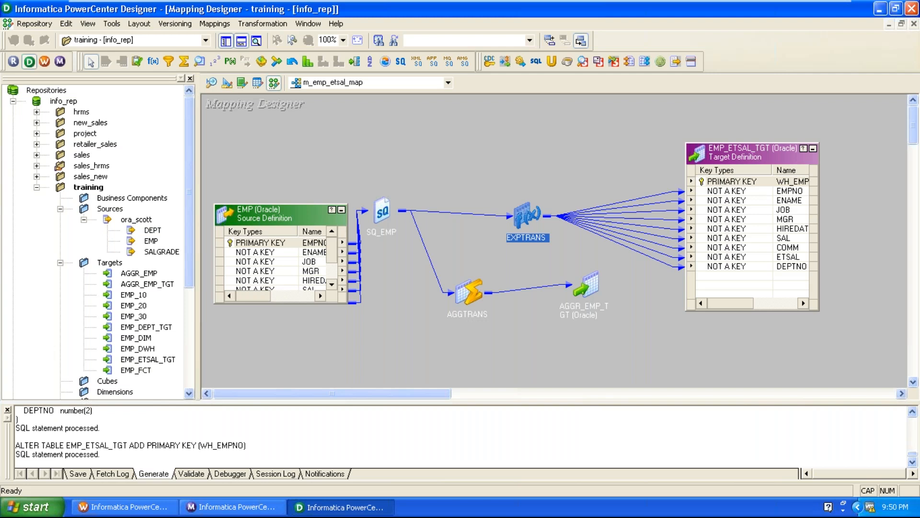
Step: Add a Sequence Generator transformation above EXPTRANS and check its NEXTVAL and CURRVAL ports
click(577, 118)
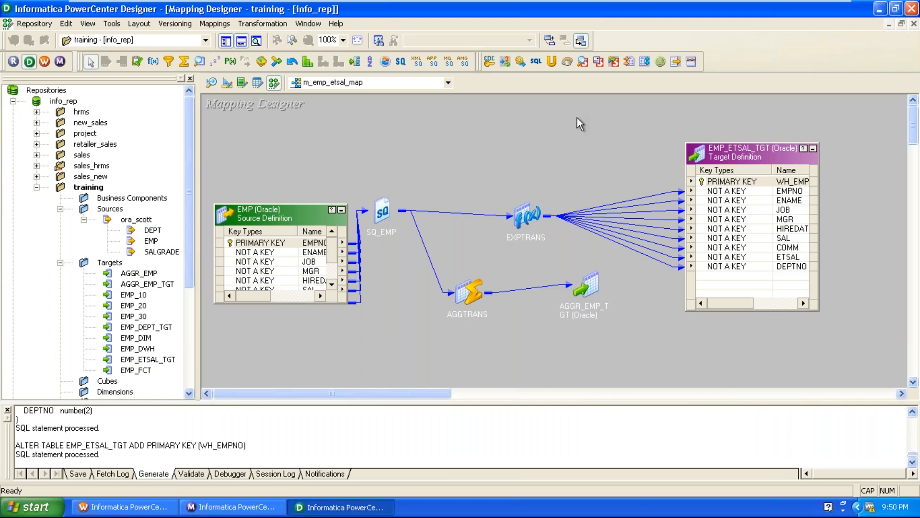
click(217, 63)
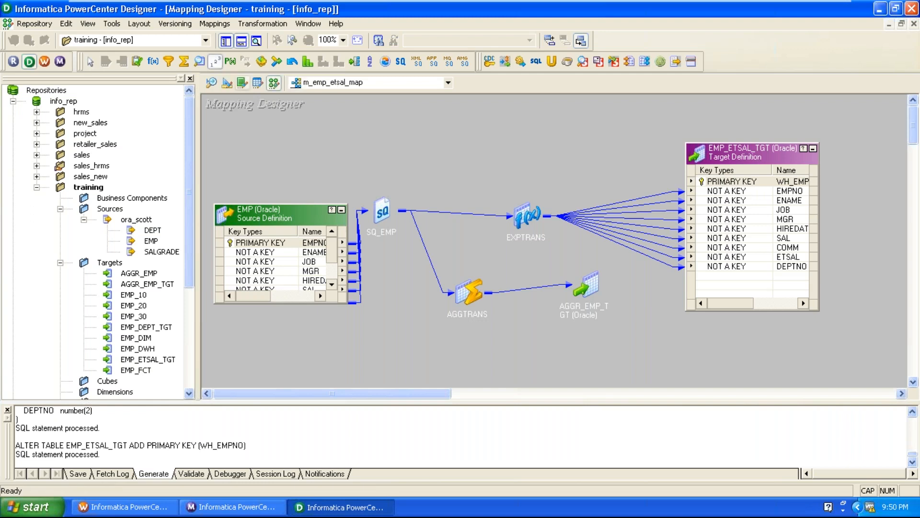
click(515, 135)
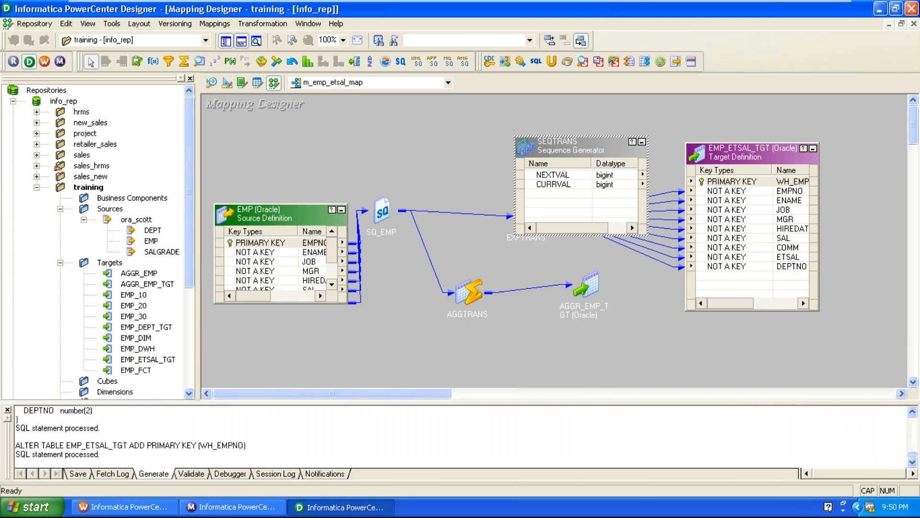
drag(544, 149, 491, 96)
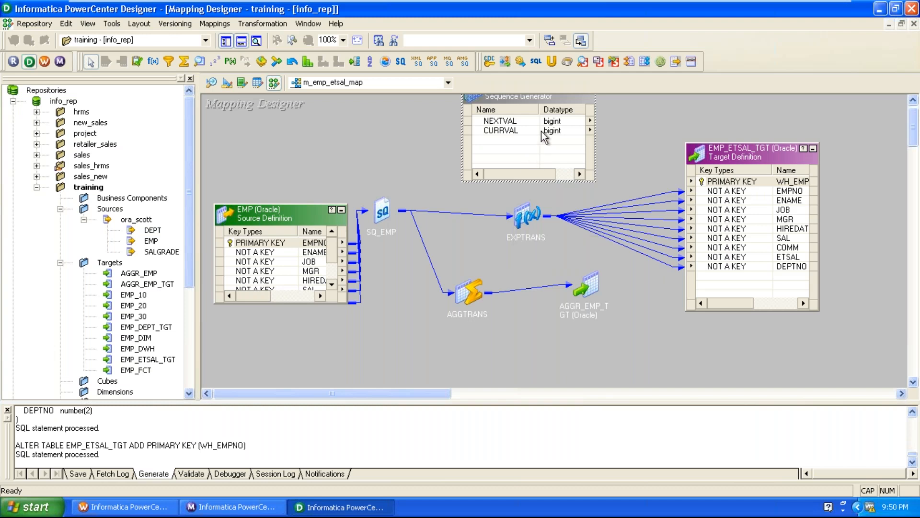
click(494, 122)
click(498, 138)
click(499, 129)
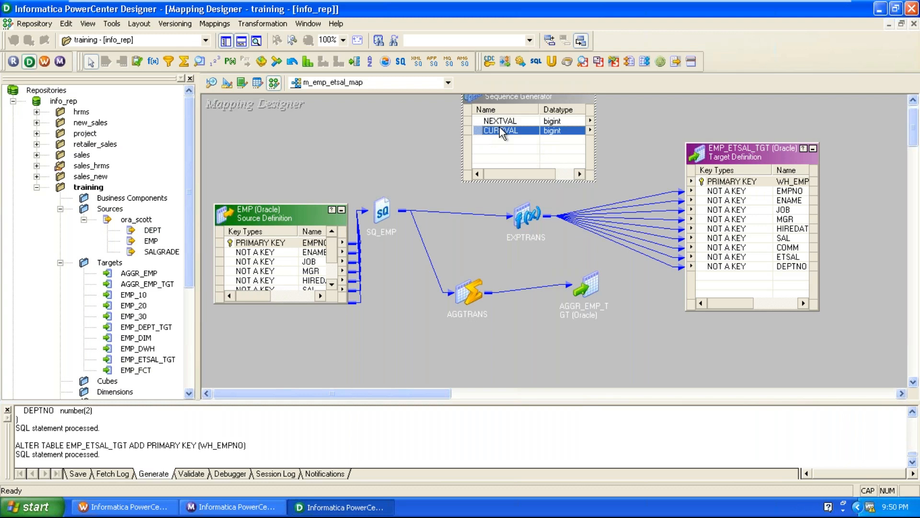
Step: Move EMP_ETSAL_TGT slightly and link the Sequence Generator's NEXTVAL port to the target's WH_EMPNO column
click(703, 126)
scroll(702, 126, up, 1)
drag(717, 169, 724, 145)
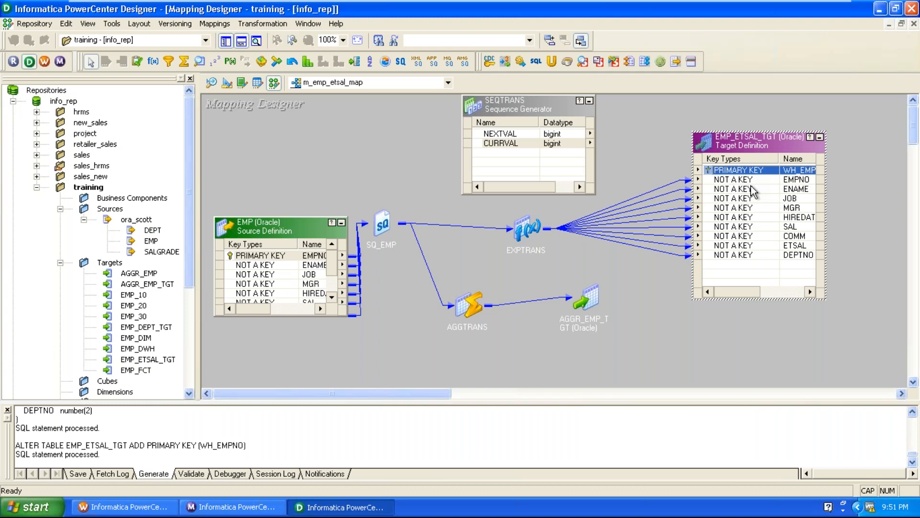
click(516, 136)
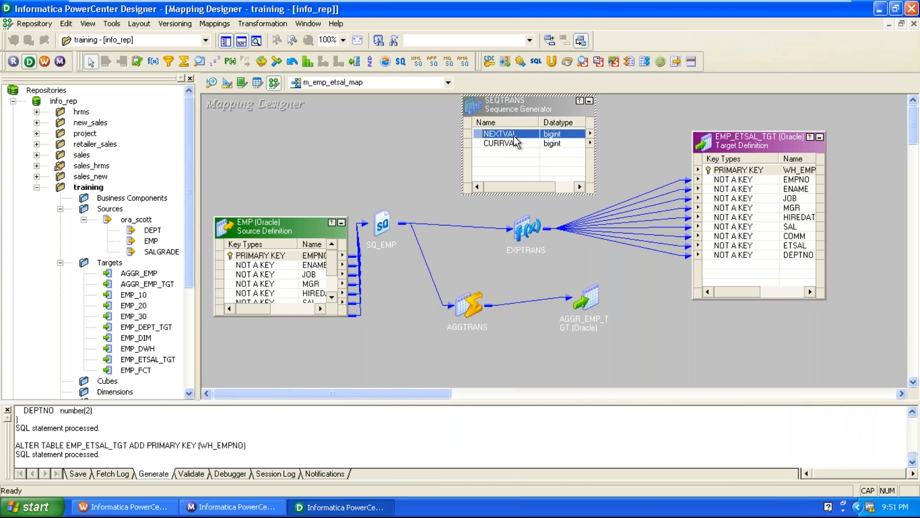
drag(489, 135, 726, 170)
click(647, 136)
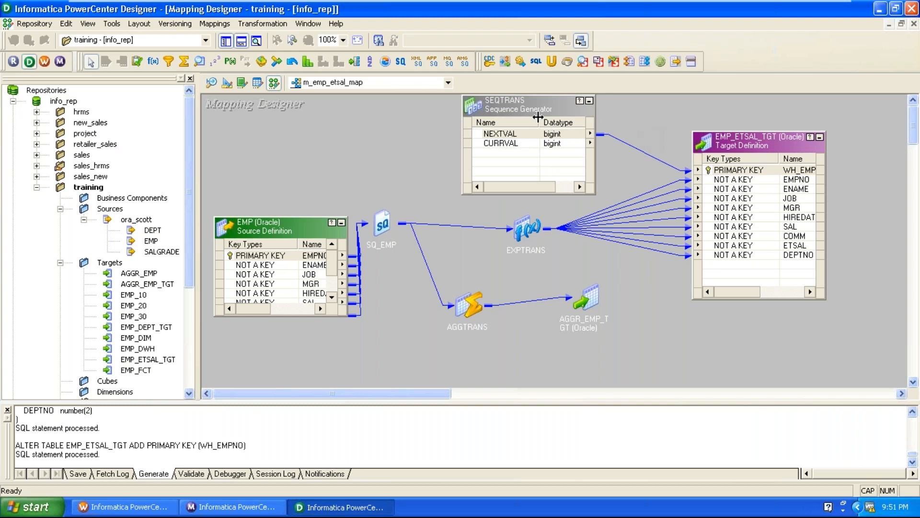
Step: Move EMP_ETSAL_TGT and EXPTRANS lower in the mapping, and reposition SEQTRANS in the space above them
drag(709, 144, 714, 192)
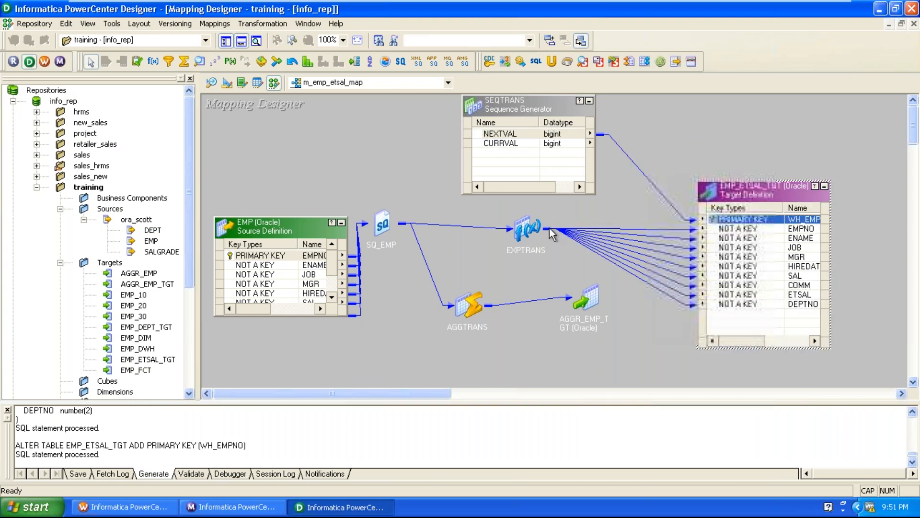
drag(532, 228, 530, 285)
drag(530, 110, 509, 142)
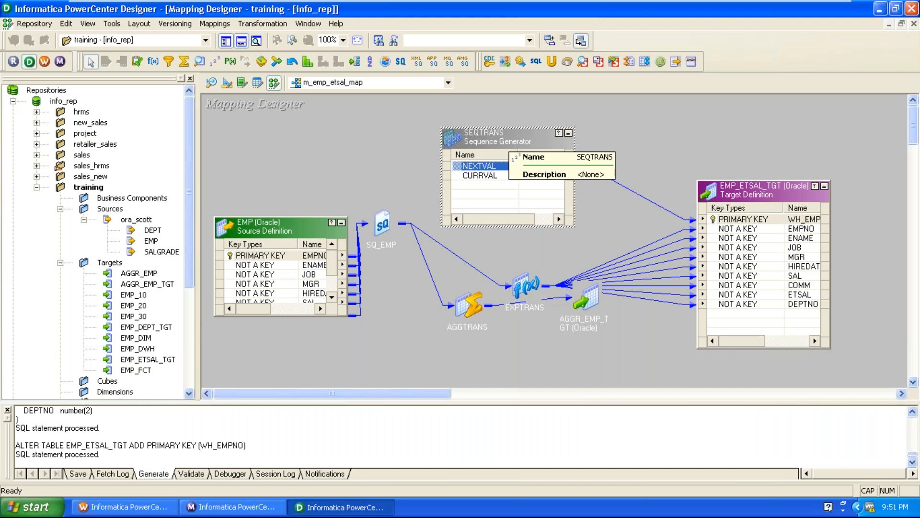
Step: Open SEQTRANS for editing and review its Increment By, End Value and Current Value properties
double_click(508, 142)
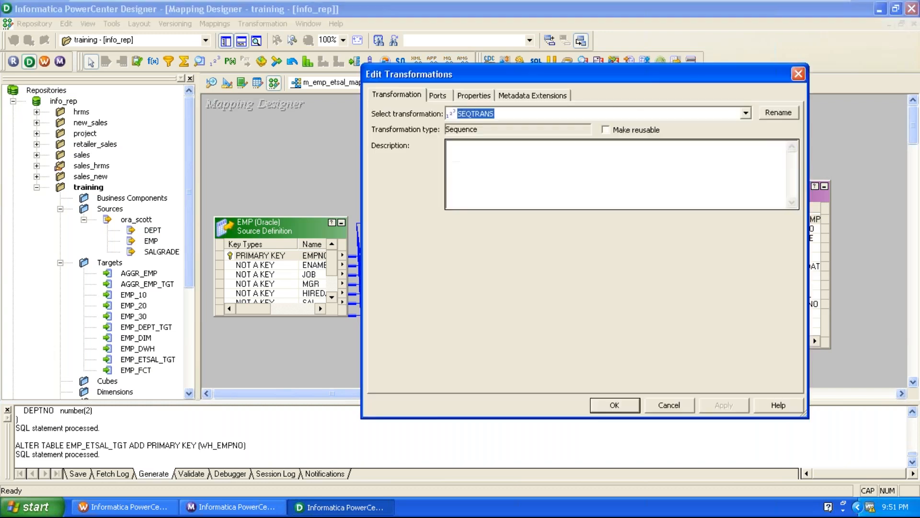
click(482, 95)
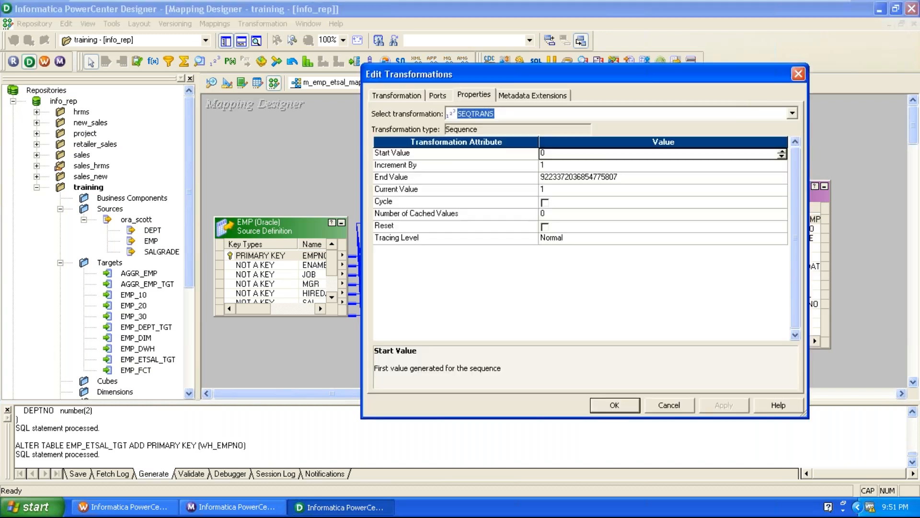
click(482, 191)
click(459, 164)
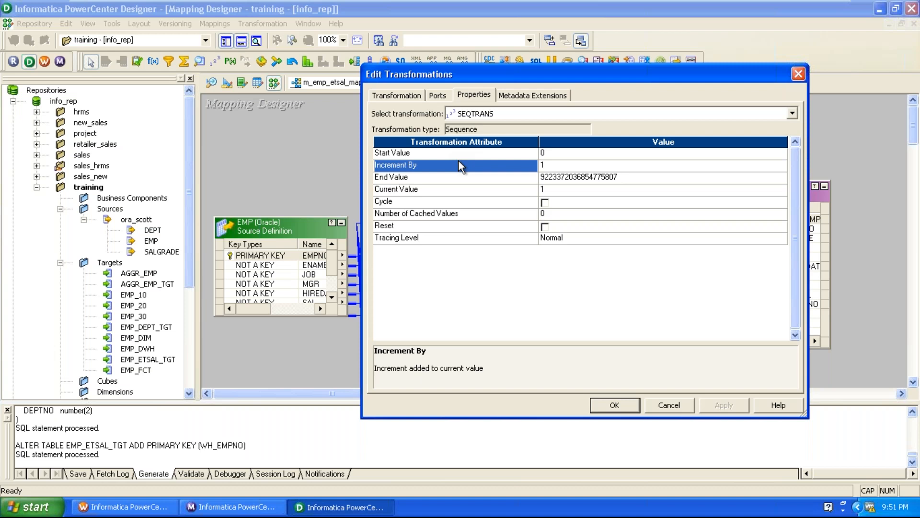
click(685, 178)
click(499, 181)
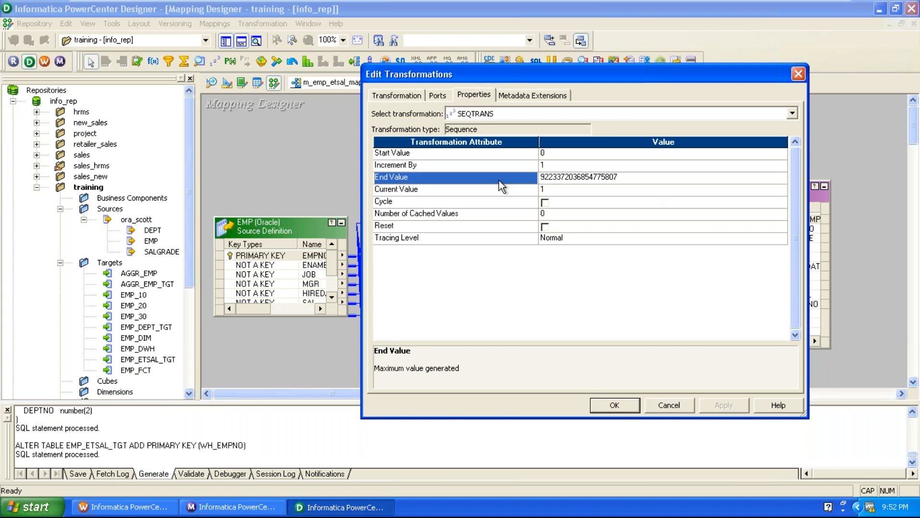
click(491, 190)
click(490, 167)
click(485, 180)
click(473, 194)
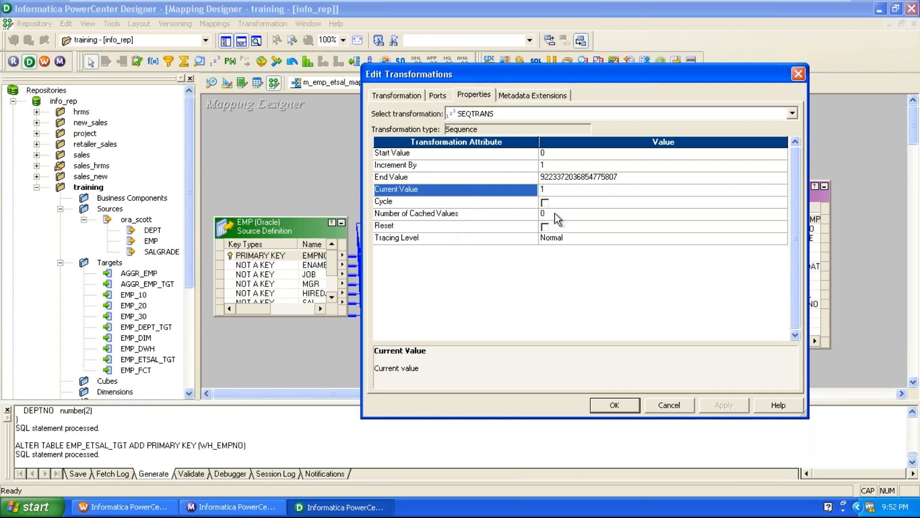
Step: Set SEQTRANS's Current Value to 100 and Increment By to 100, and apply the changes
click(559, 192)
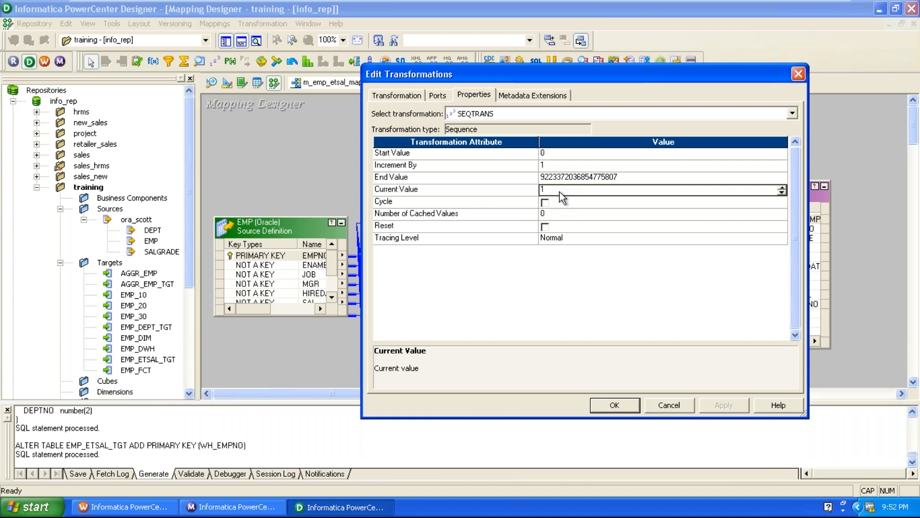
text(00)
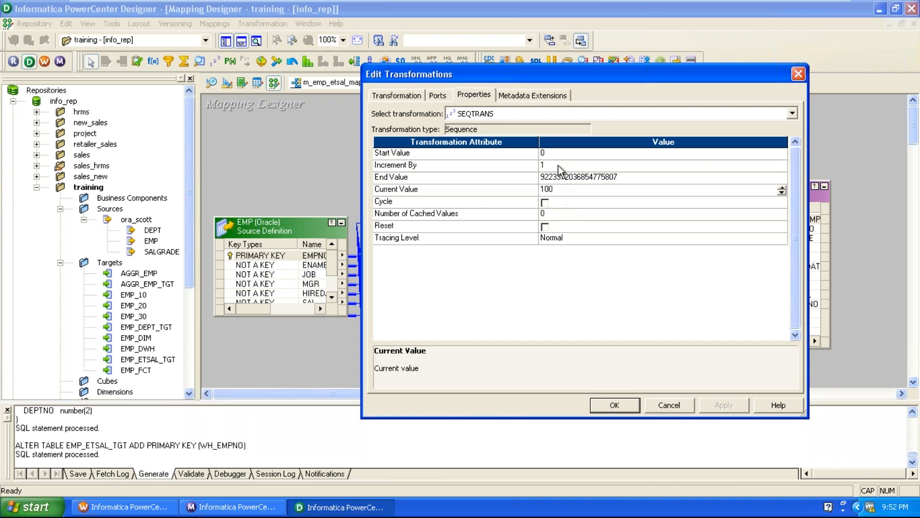
click(560, 165)
text(00)
click(724, 405)
click(615, 406)
click(589, 376)
Step: Validate the m_emp_etsal_map mapping and save it to the repository
click(215, 23)
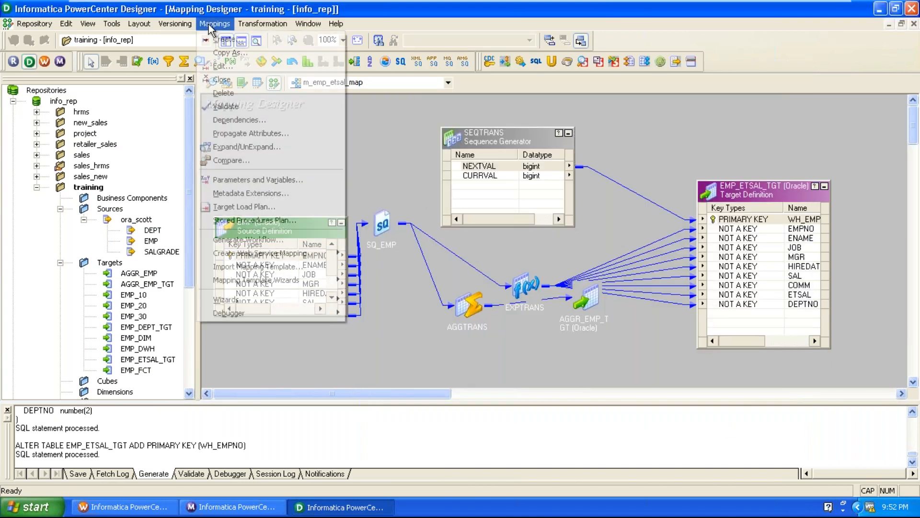
click(222, 107)
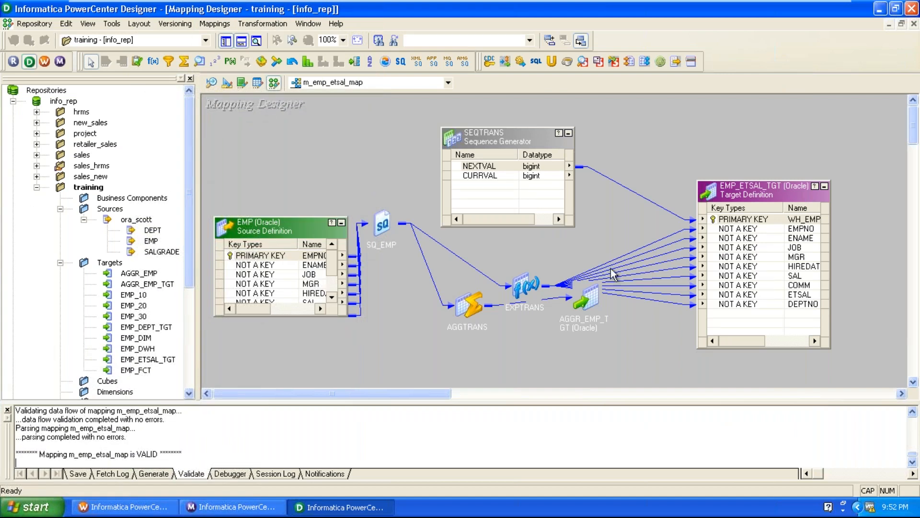
click(39, 24)
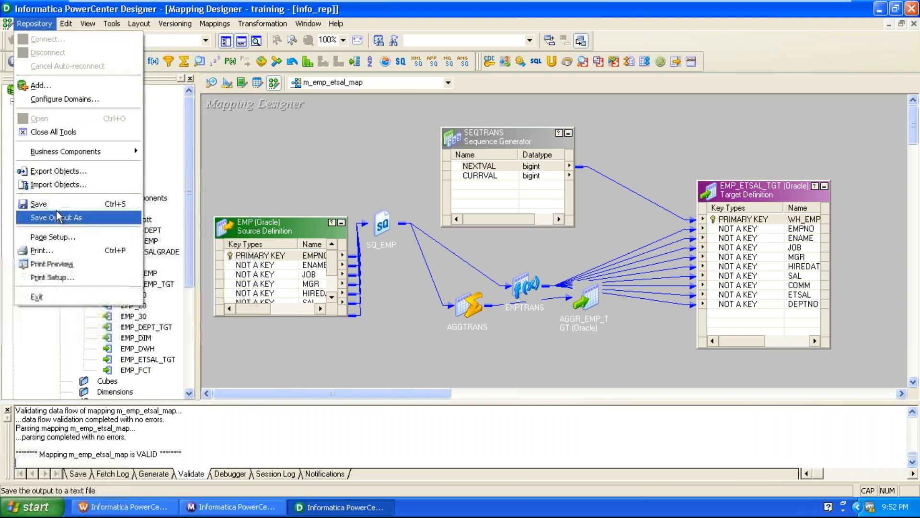
click(43, 203)
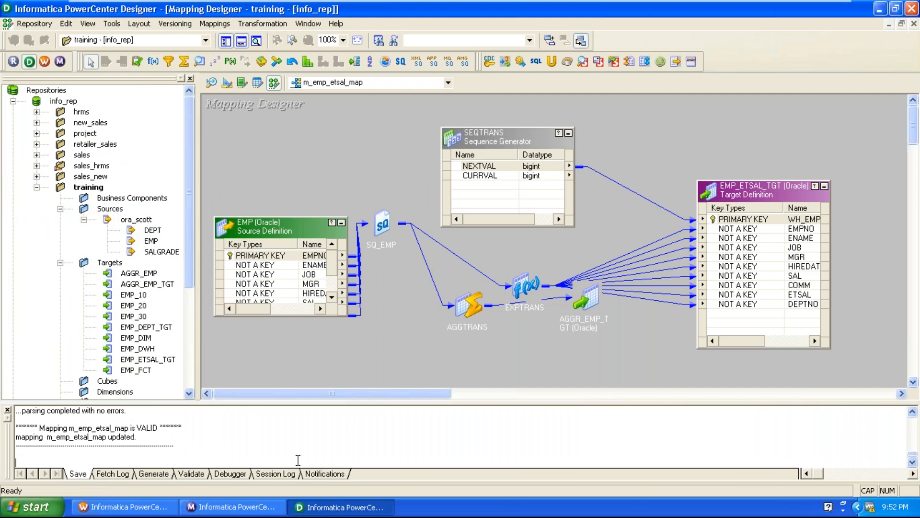
Step: Switch to Workflow Manager and refresh the mapping of the s_m_emp_etsal_map session in wf_emp_etsal
click(123, 507)
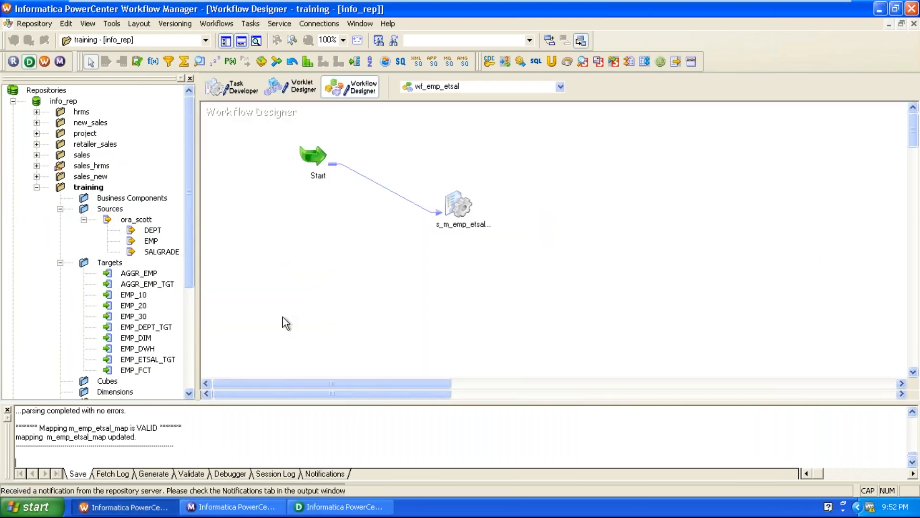
click(463, 213)
right_click(470, 209)
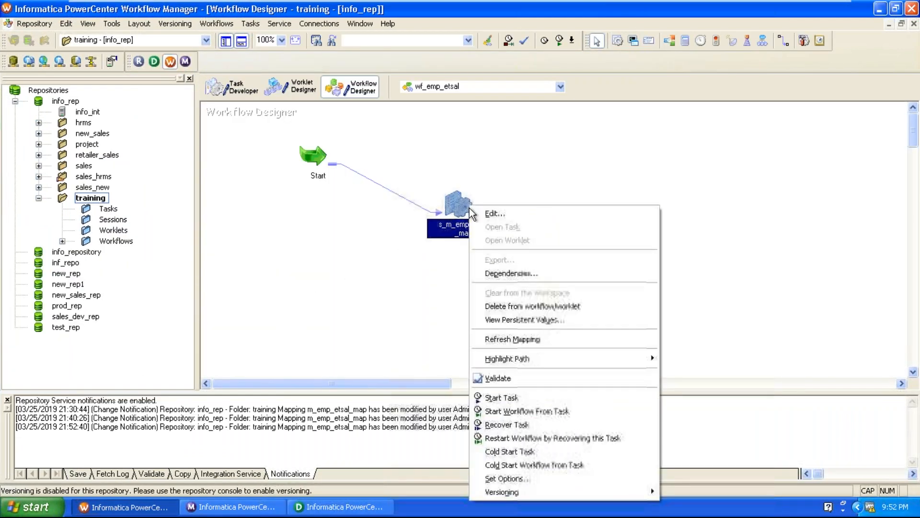
click(501, 339)
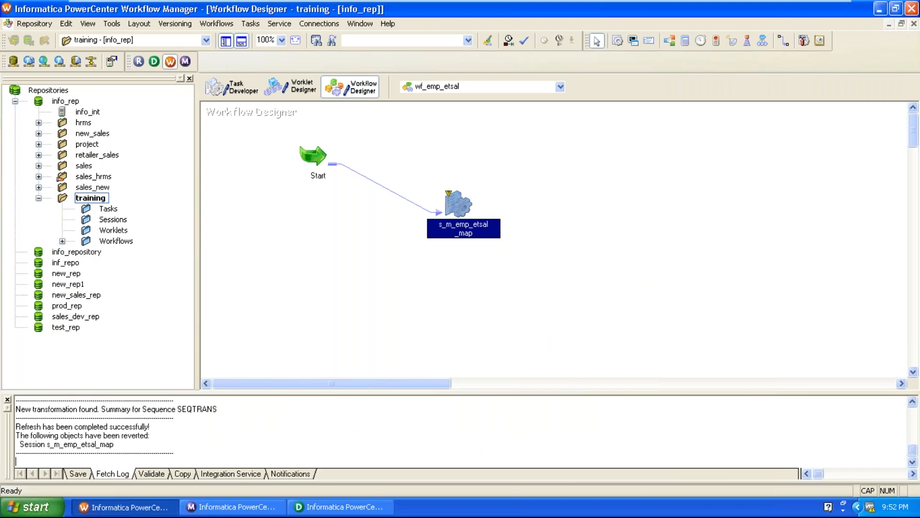
click(496, 332)
Step: Review the session's writer properties for EMP_ETSAL_TGT and AGGR_EMP_TGT, including the truncate target table option, and save wf_emp_etsal
double_click(458, 205)
click(472, 23)
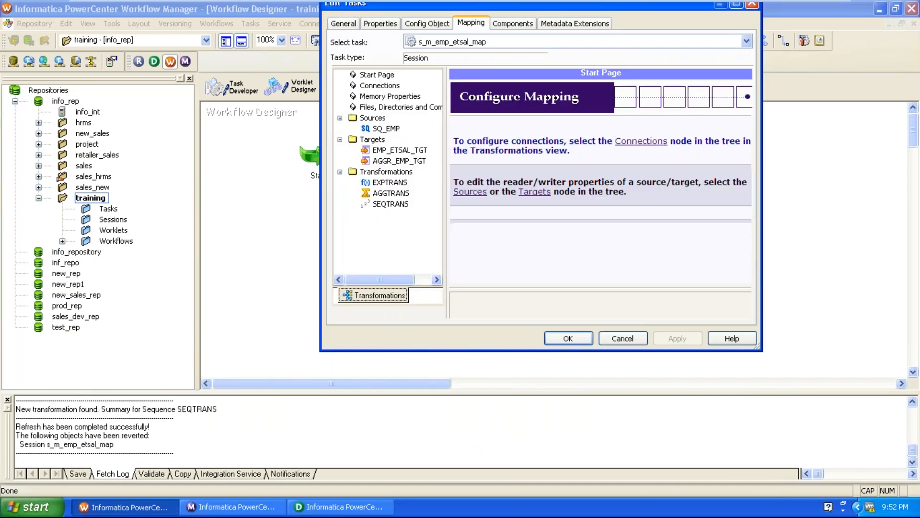
click(400, 151)
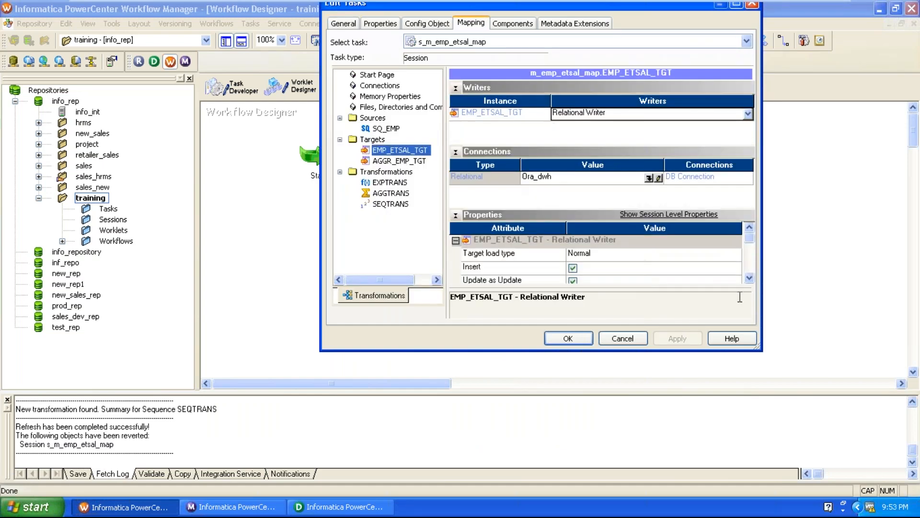
click(750, 281)
click(749, 281)
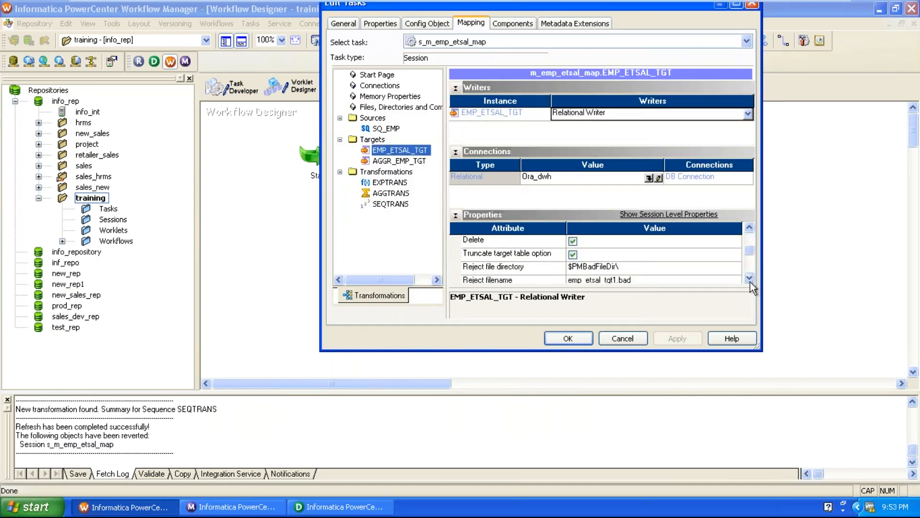
click(379, 164)
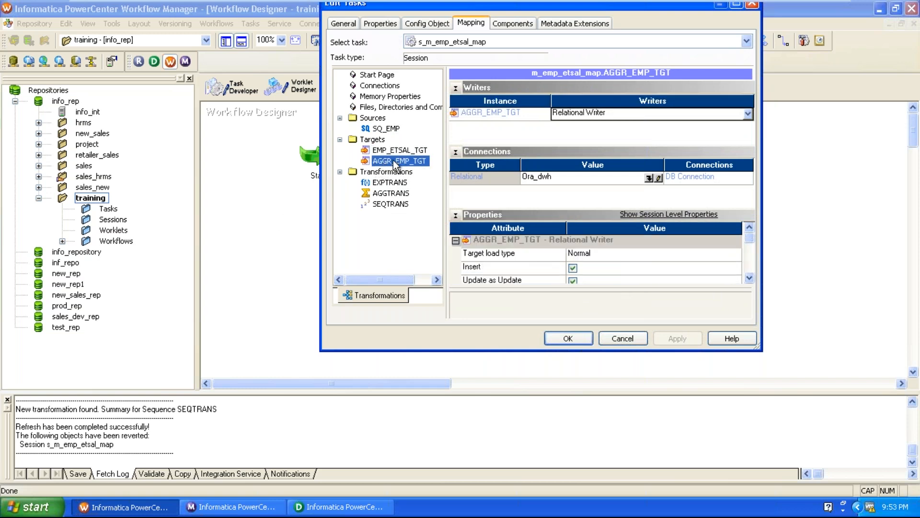
click(749, 279)
click(749, 279)
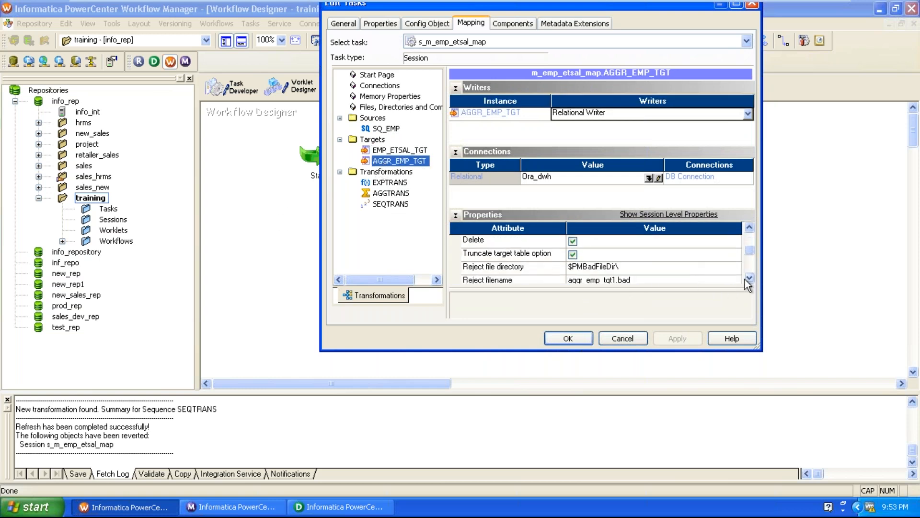
click(568, 338)
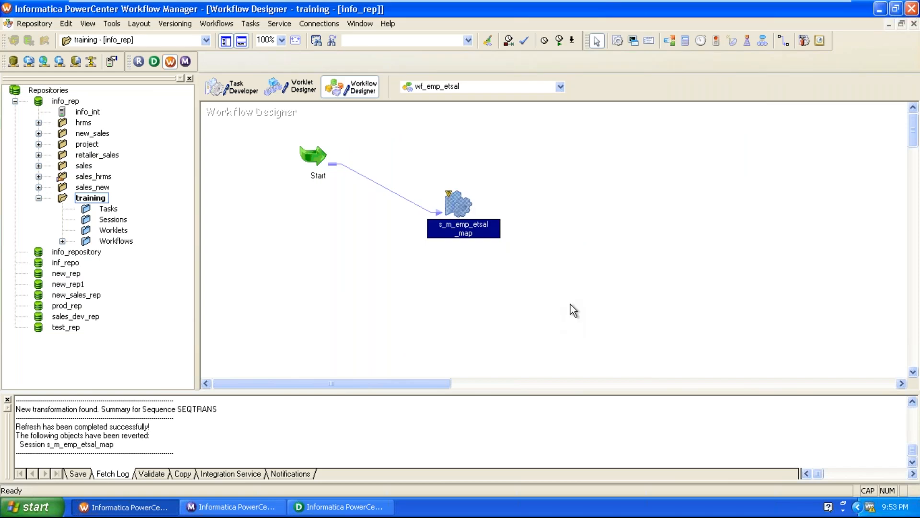
key(ctrl+s)
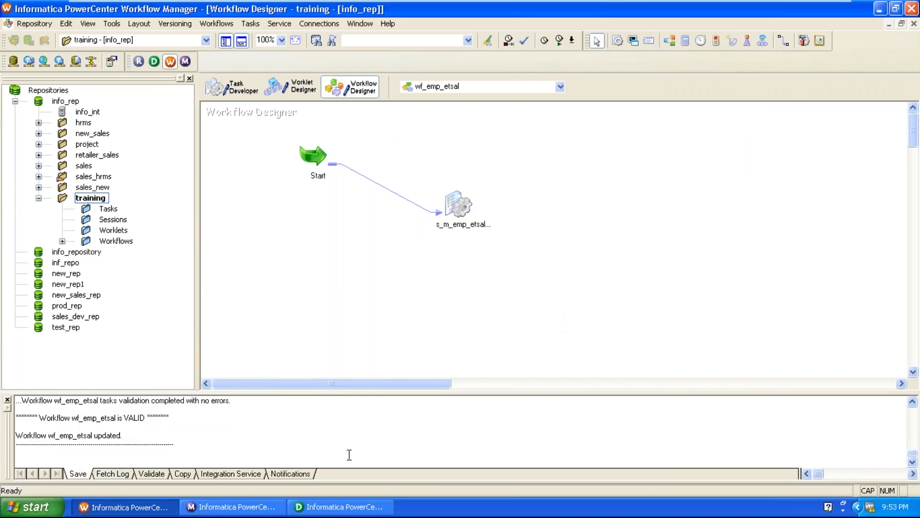
Step: Switch to Workflow Monitor and restart the s_m_emp_etsal_map session of wf_emp_etsal
click(233, 507)
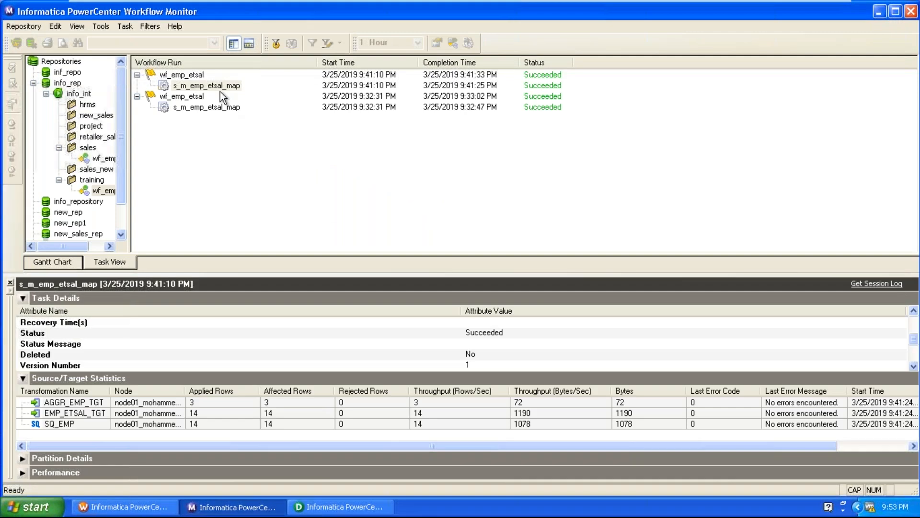
right_click(220, 85)
click(235, 106)
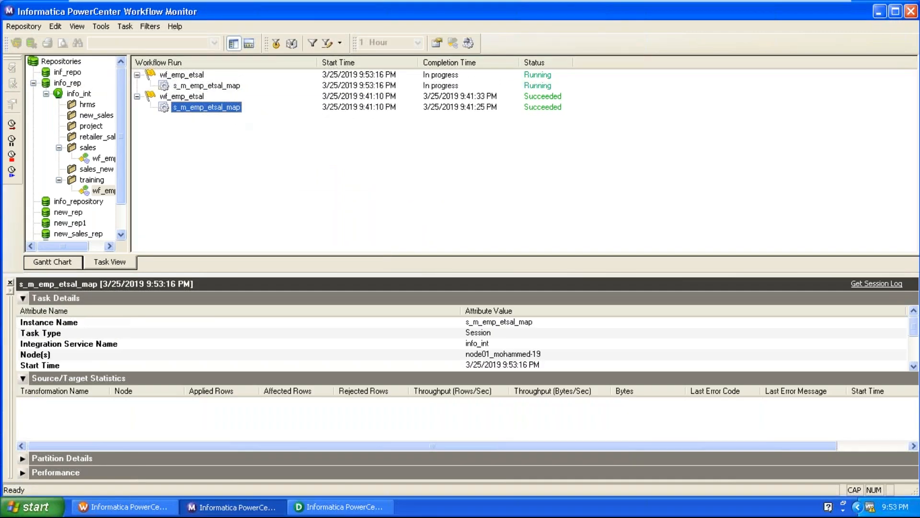
Step: Get the run properties of the newly started s_m_emp_etsal_map run and collapse its Source/Target Statistics
click(237, 86)
right_click(237, 86)
click(263, 234)
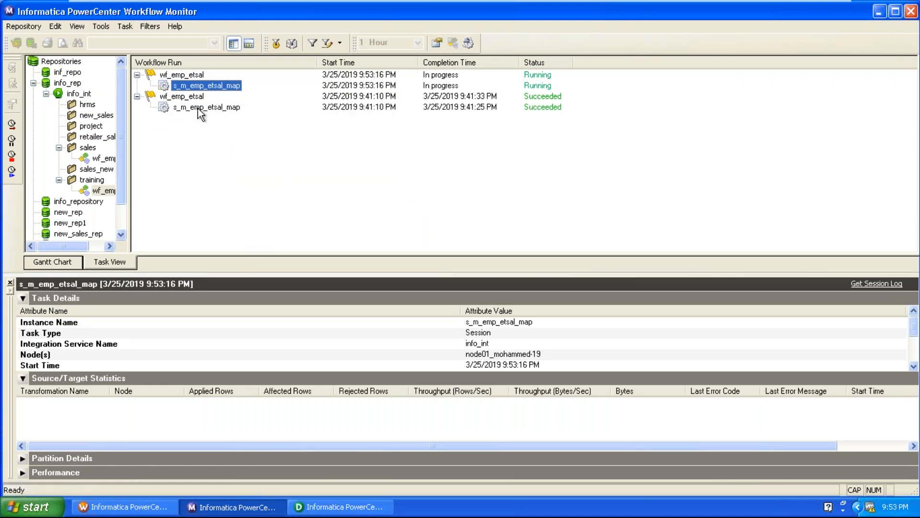
right_click(206, 88)
click(237, 229)
click(22, 378)
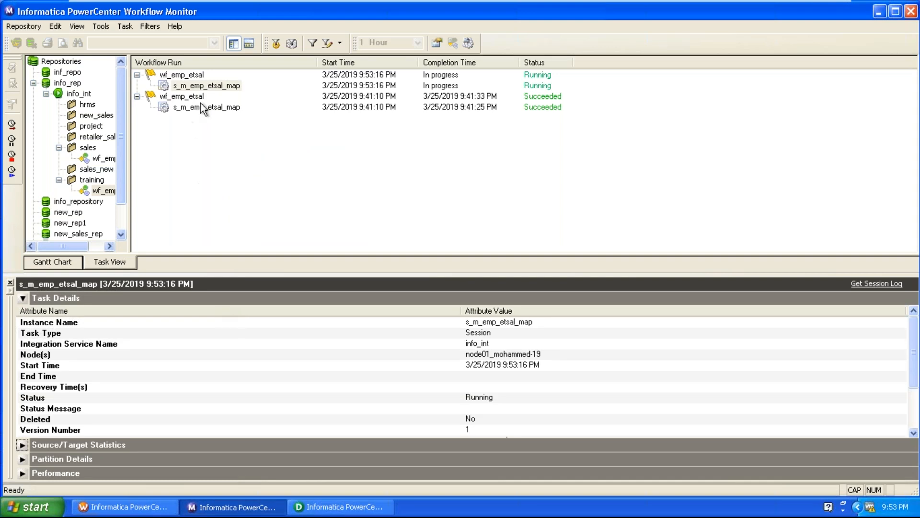
Step: Reload the newest session run's properties and check its source and target success rows
right_click(212, 81)
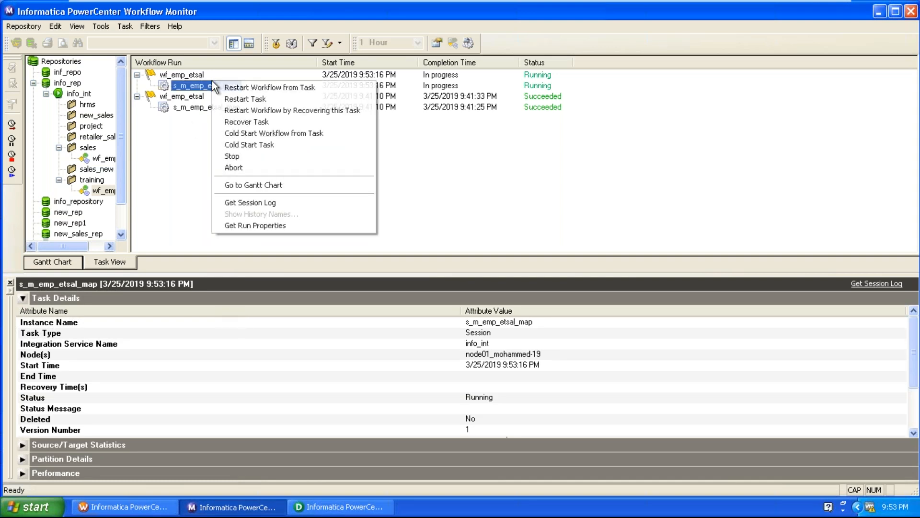
click(240, 223)
click(247, 307)
scroll(246, 306, down, 2)
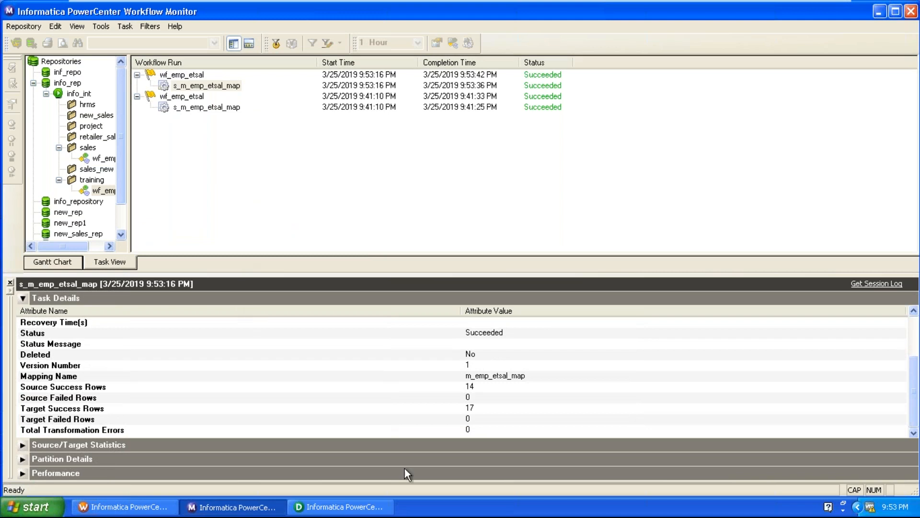
click(487, 389)
click(476, 408)
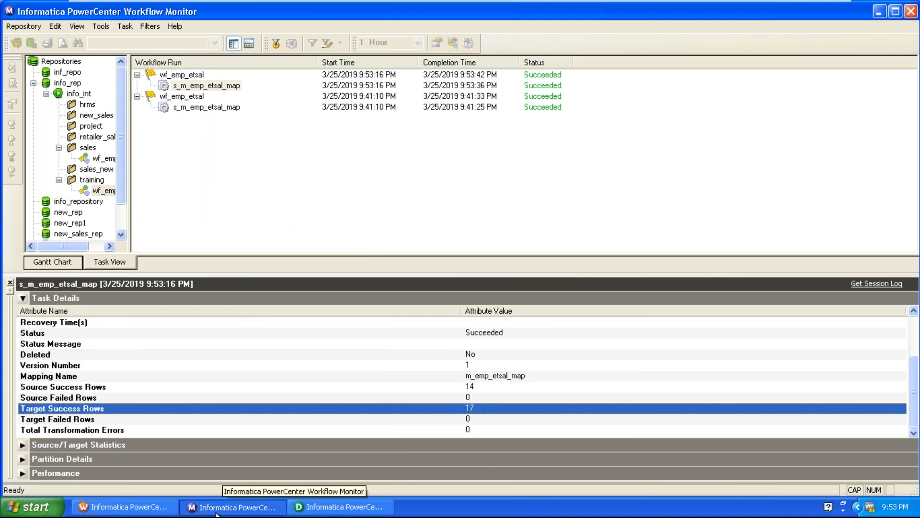
Step: Switch to Designer and preview the EMP_ETSAL_TGT data through the ora_dwh data source, entering the database password
click(335, 507)
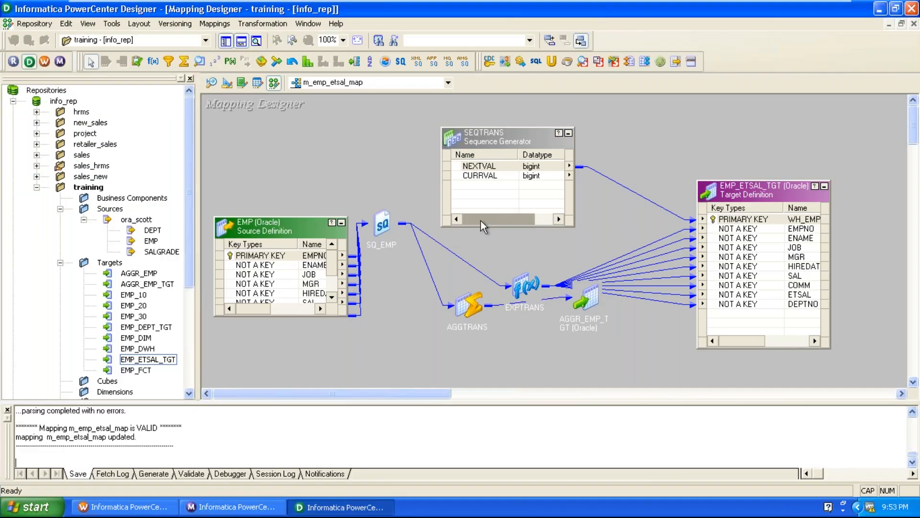
right_click(717, 189)
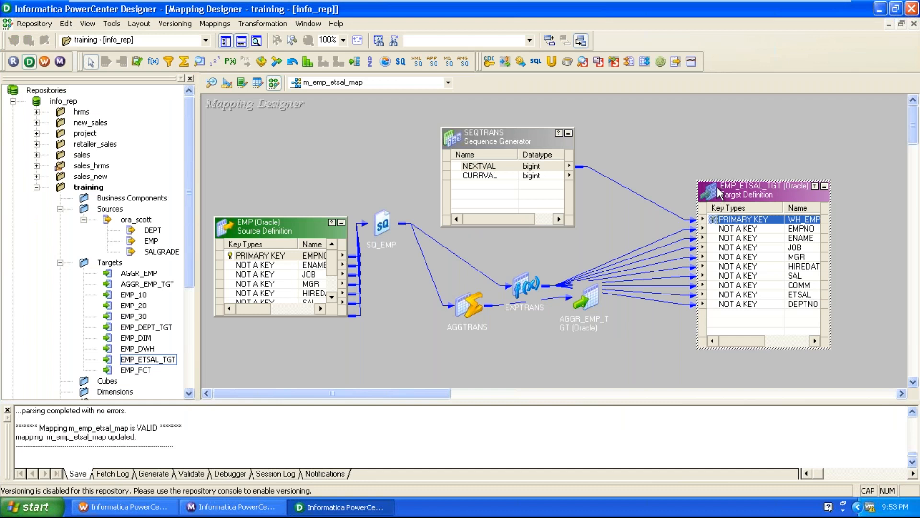
click(748, 223)
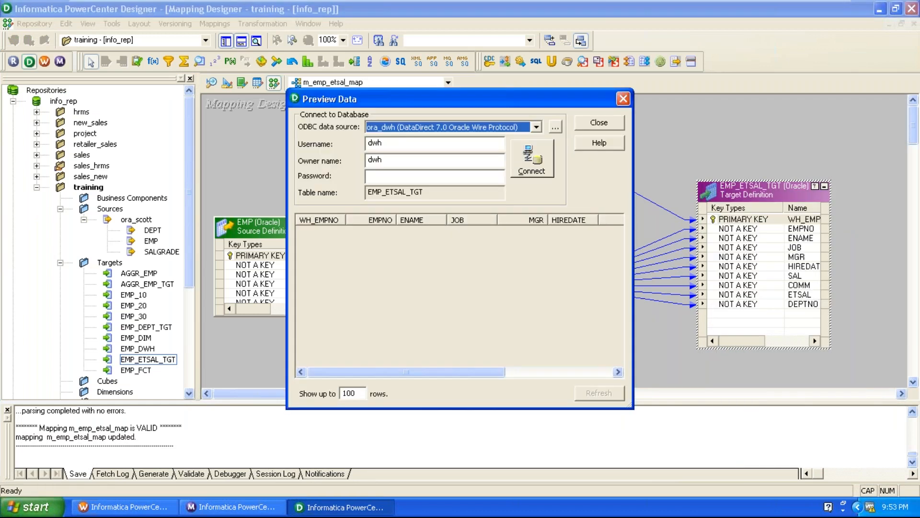
click(467, 178)
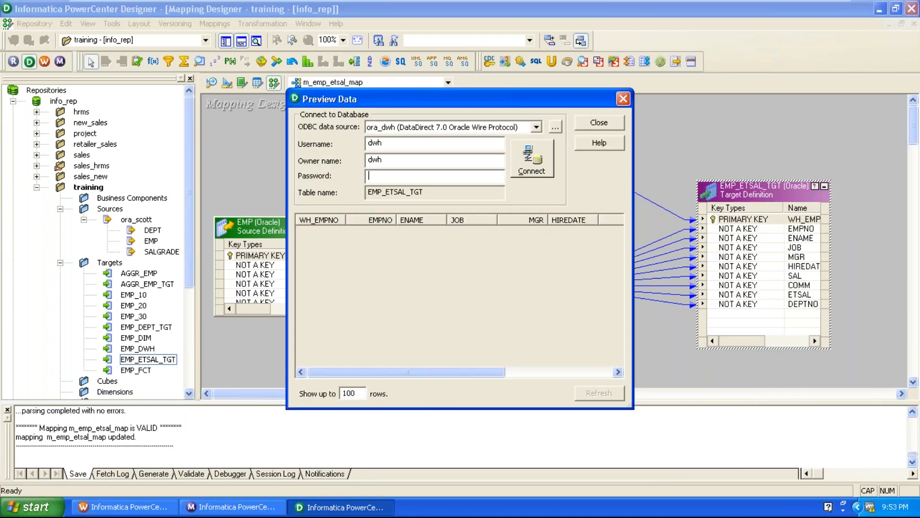
text(dwh)
key(Return)
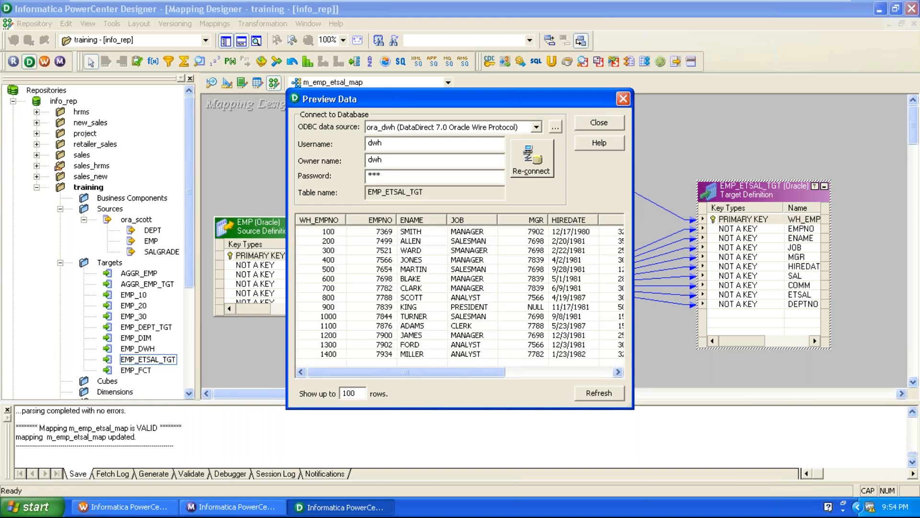
Step: Examine the WH_EMPNO values in the previewed EMP_ETSAL_TGT rows and close the preview
click(332, 252)
click(314, 298)
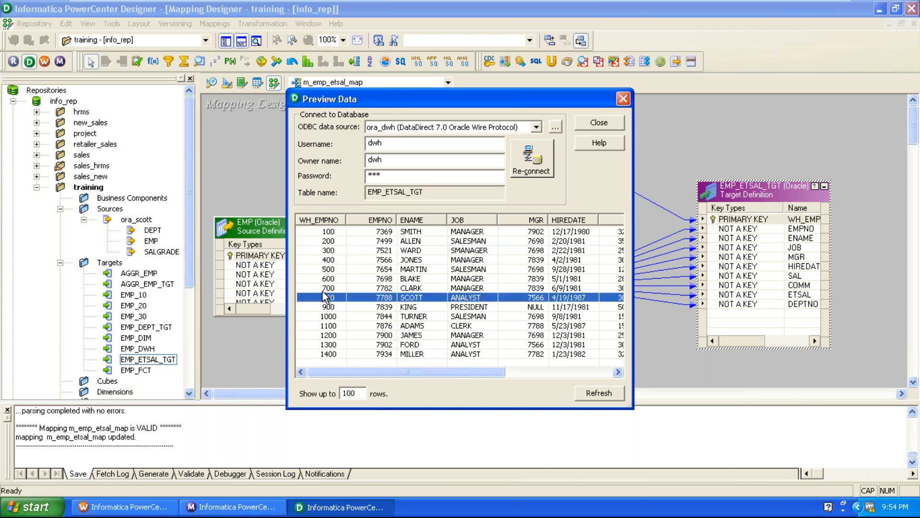
click(328, 354)
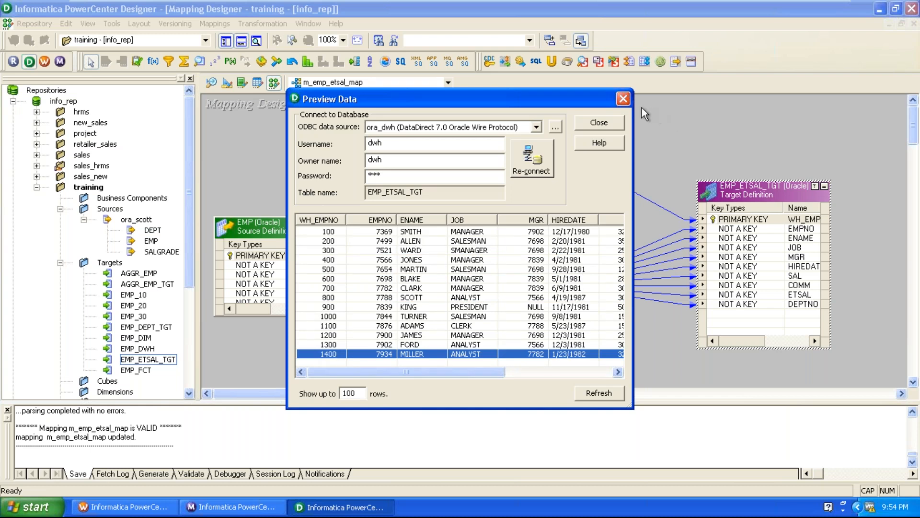
click(628, 98)
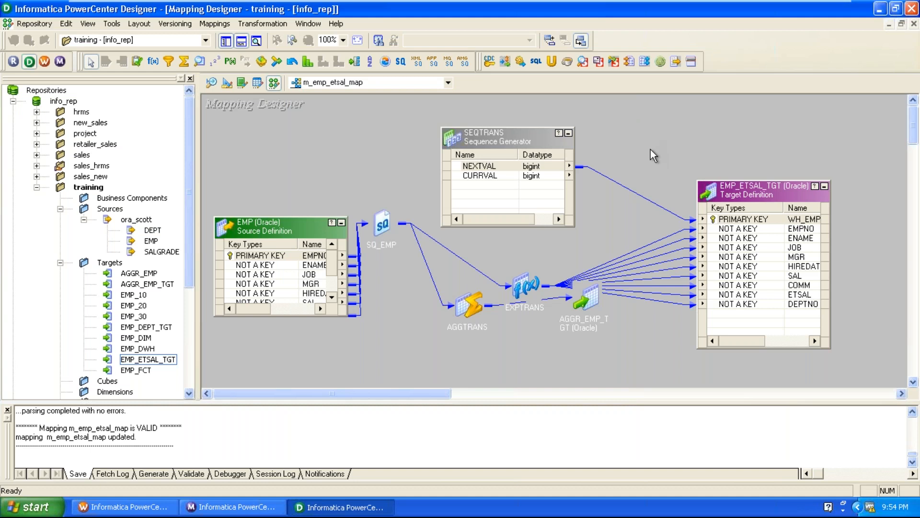
Step: Review the Reset property of SEQTRANS and close the transformation without changes
double_click(536, 159)
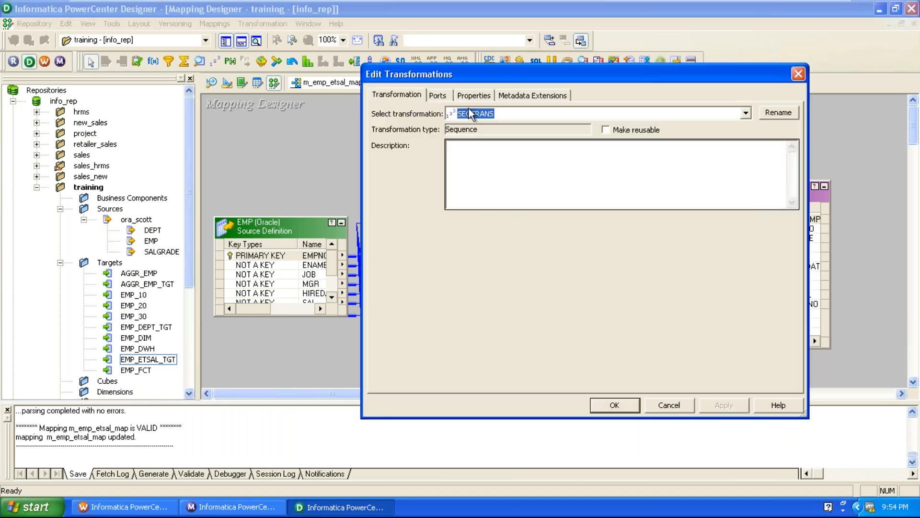
click(468, 95)
click(443, 229)
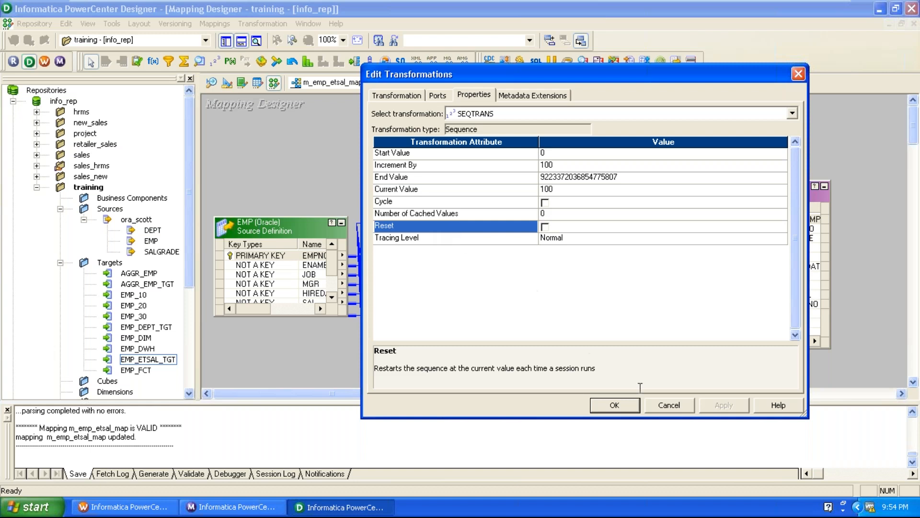
click(669, 403)
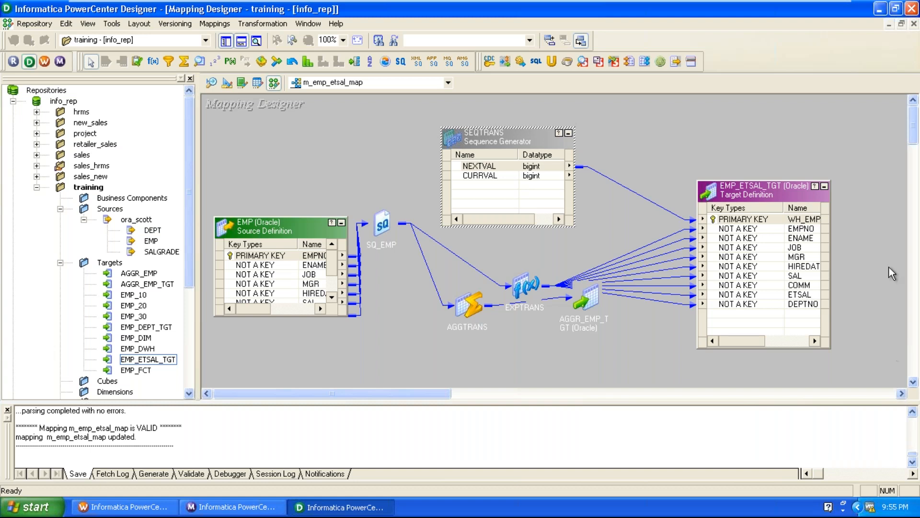
Step: Open the SEQTRANS Sequence Generator's properties and enable the Cycle option
double_click(533, 145)
click(474, 95)
click(467, 204)
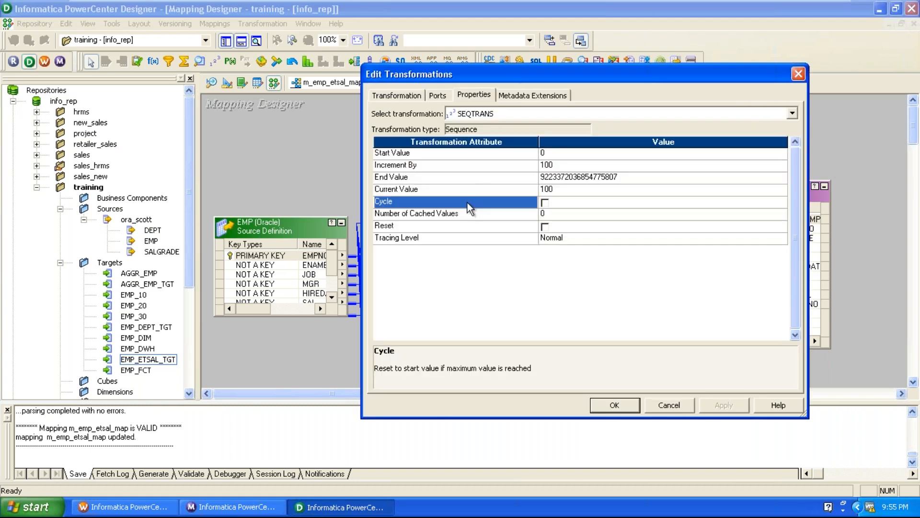
click(545, 202)
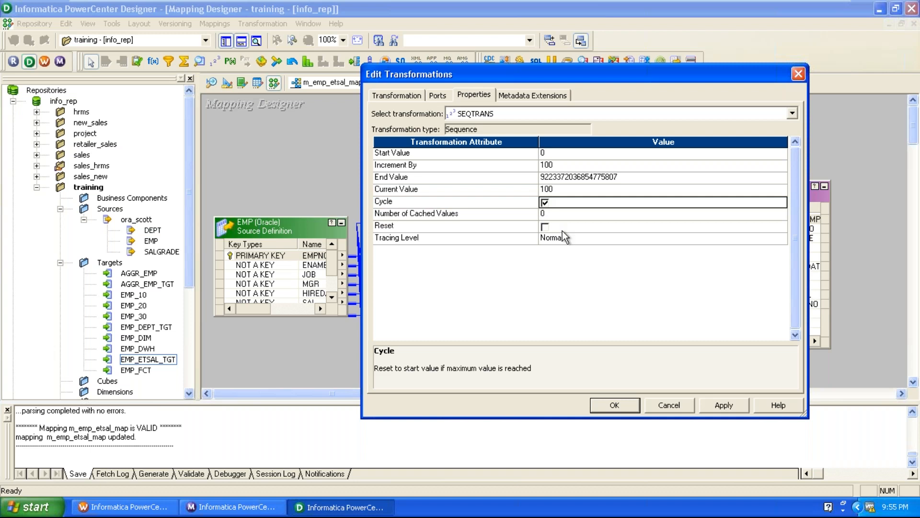
Step: Set SEQTRANS's Number of Cached Values to 25, review the Cycle and cache settings, and discard the changes
click(587, 213)
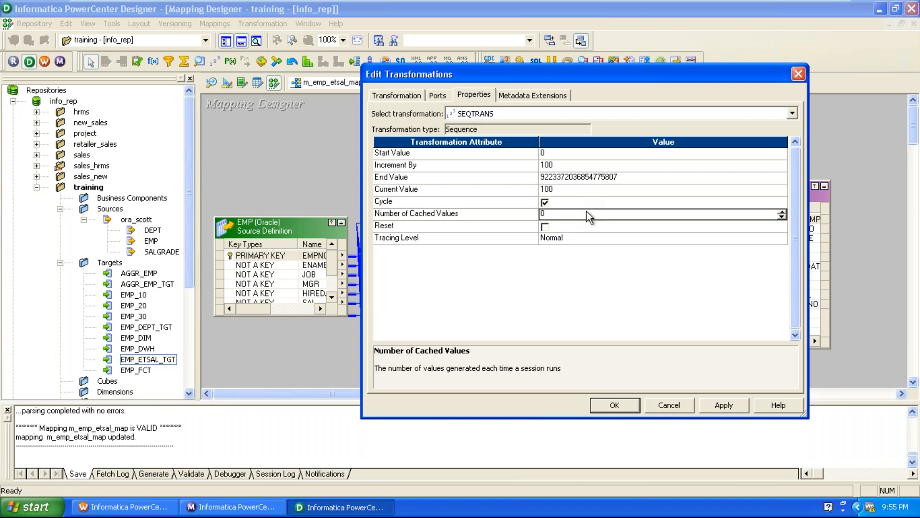
key(BackSpace)
text(25)
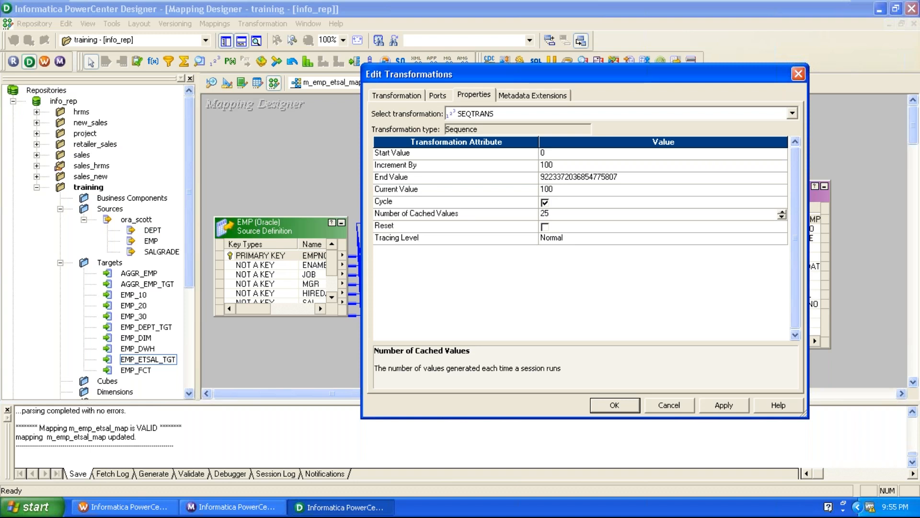
click(590, 205)
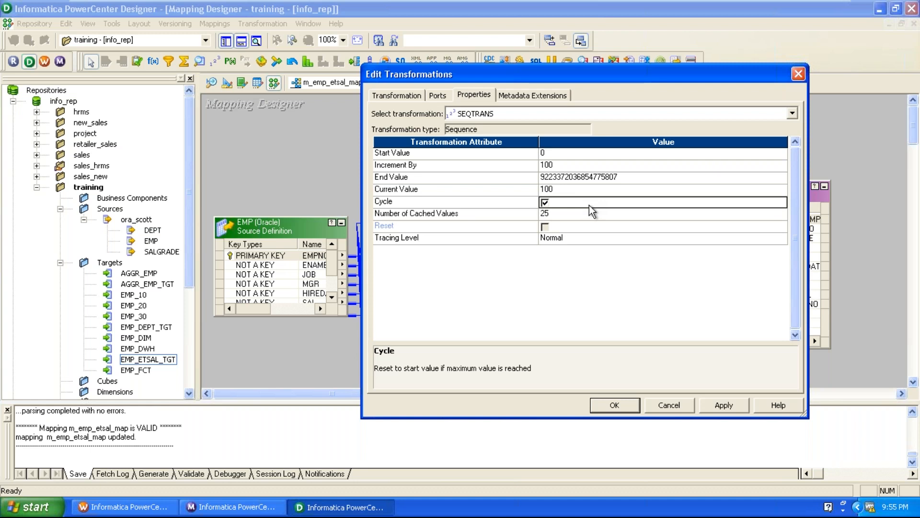
click(580, 215)
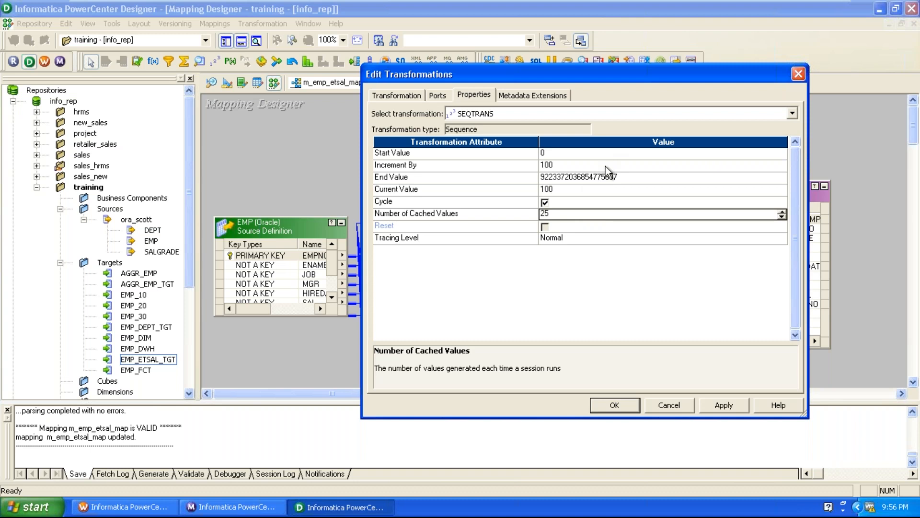
click(690, 409)
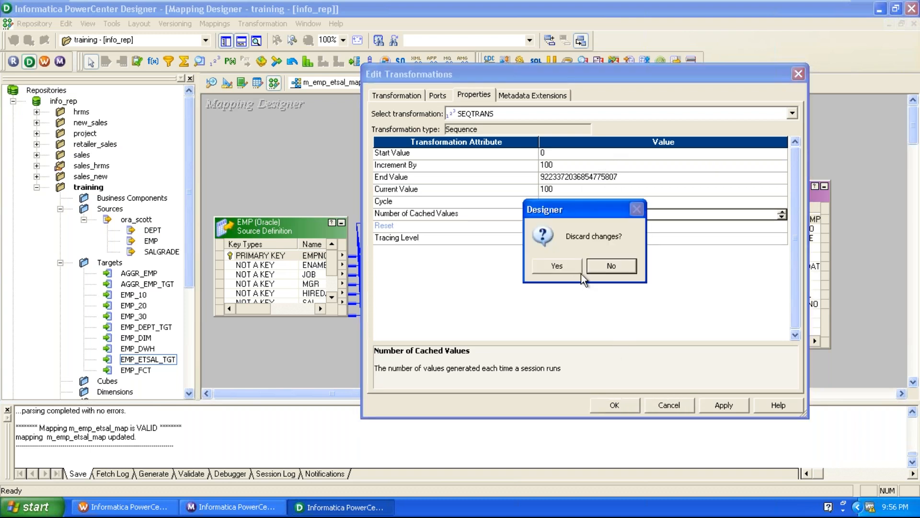
click(563, 268)
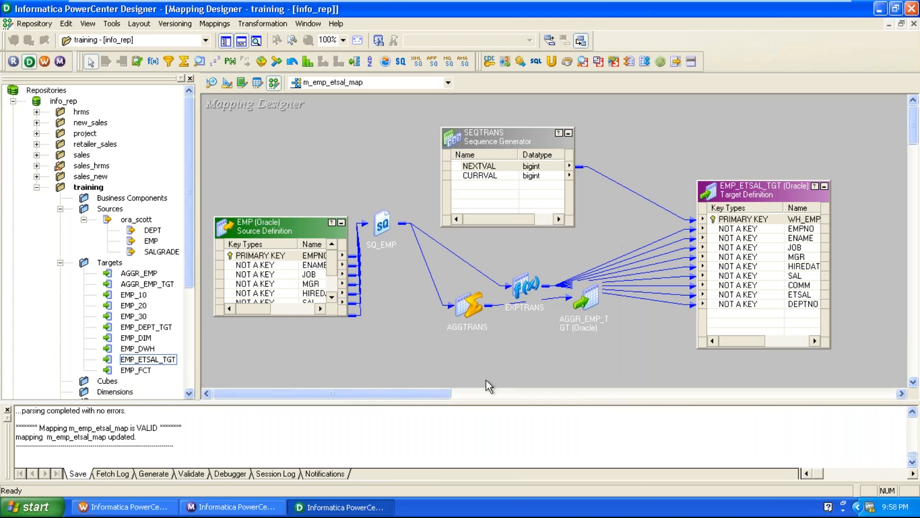
Step: Expand the AGGTRANS Aggregator below SEQTRANS, try making it reusable, decline the conversion and close its editor without changes
double_click(474, 310)
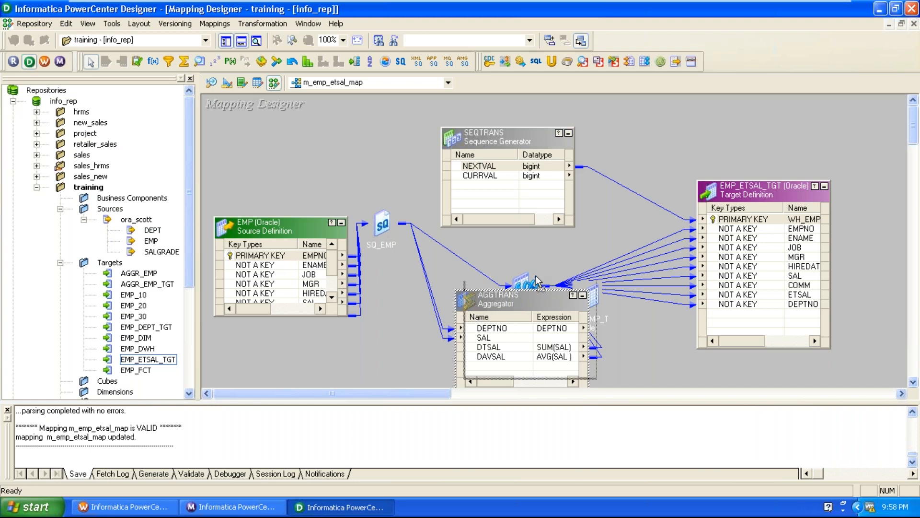
drag(514, 302, 553, 254)
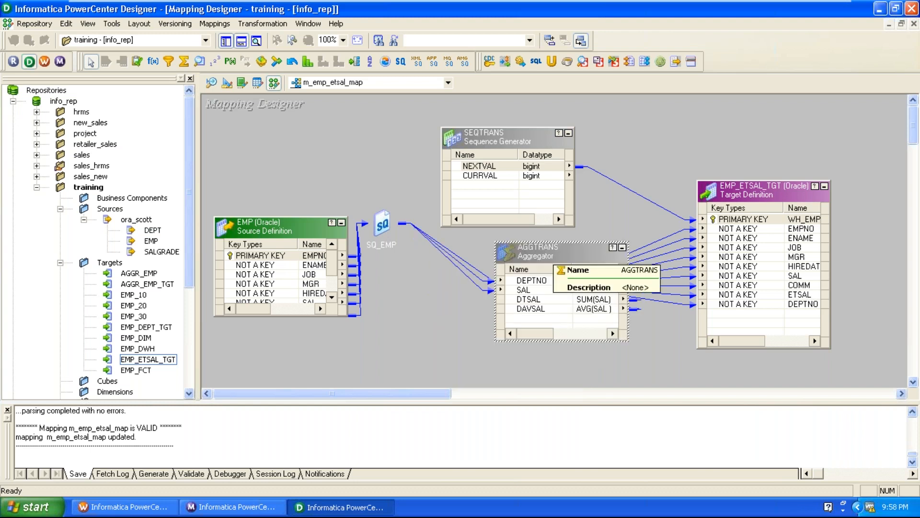
double_click(554, 253)
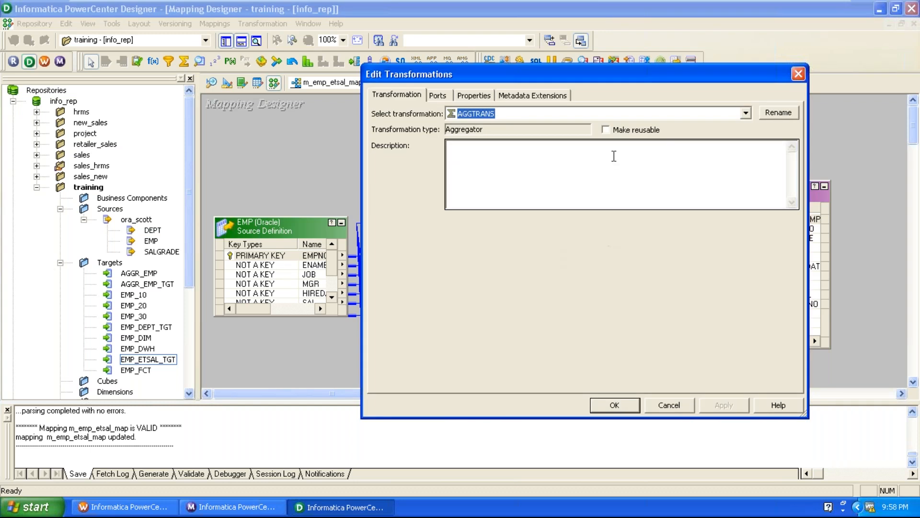
click(617, 130)
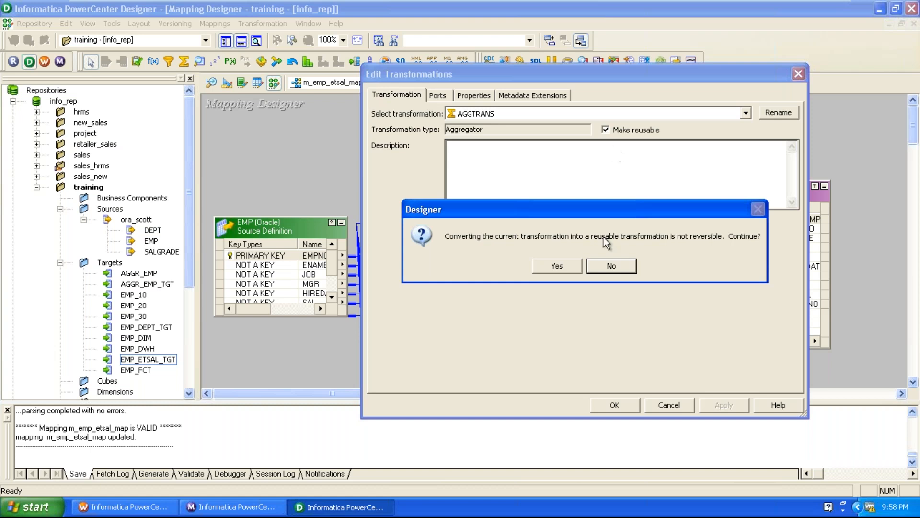
click(604, 267)
click(671, 403)
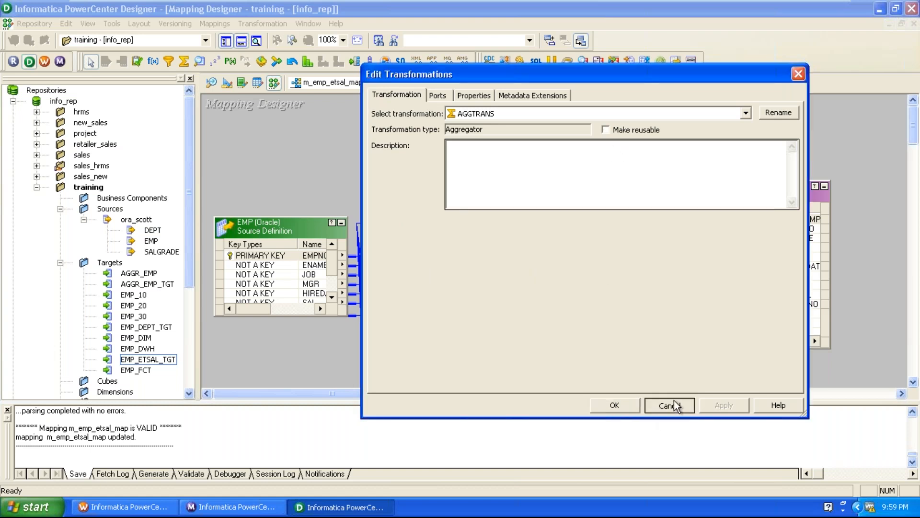
click(661, 370)
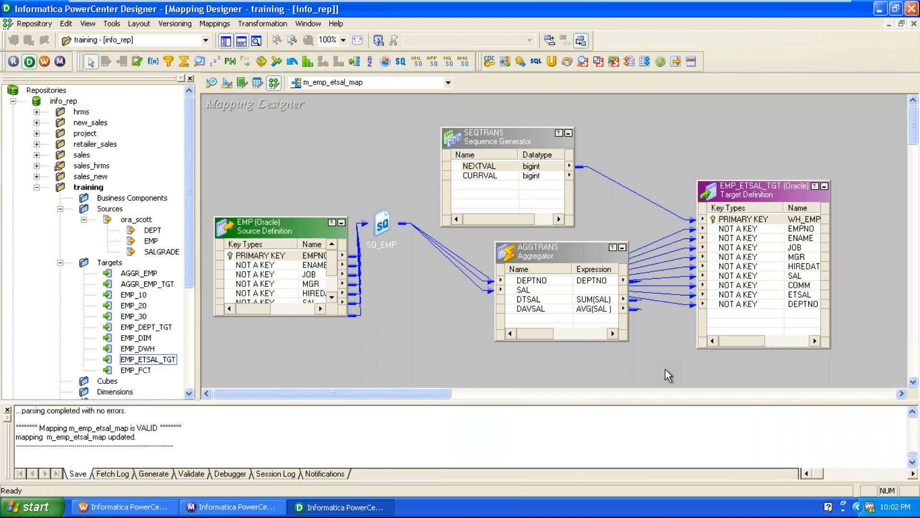
Step: Disconnect Designer from the info_rep repository and minimize the virtual machine window
right_click(89, 188)
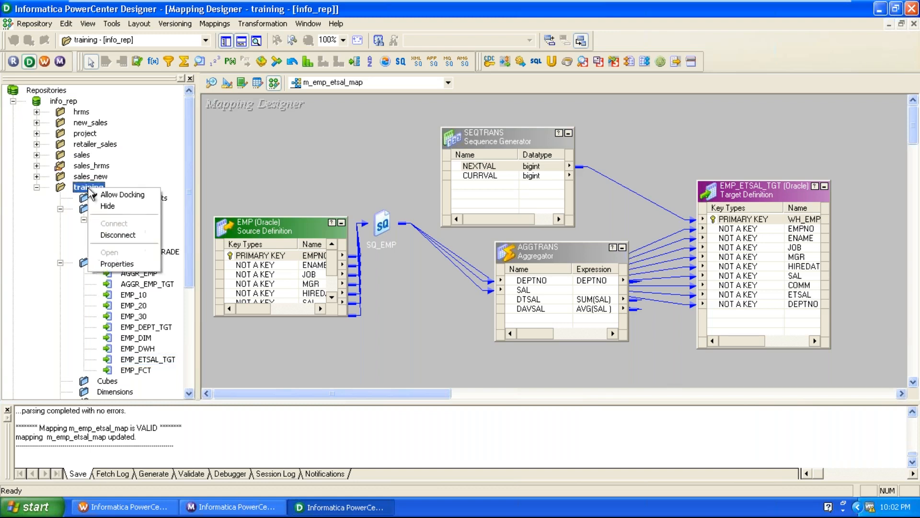
click(128, 235)
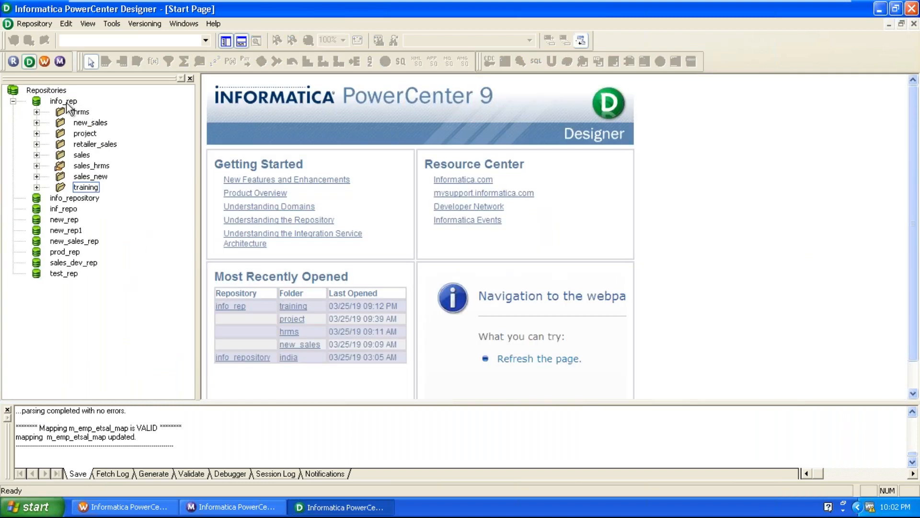
right_click(68, 105)
click(105, 150)
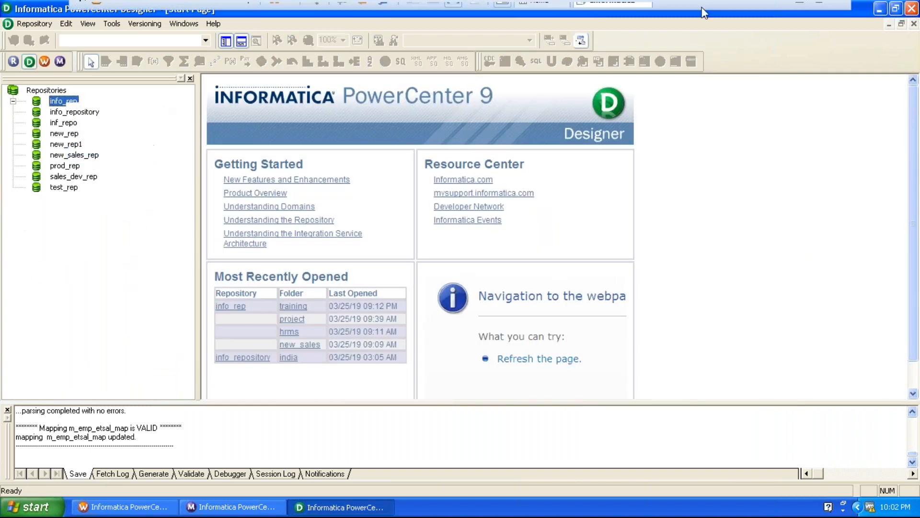
click(800, 11)
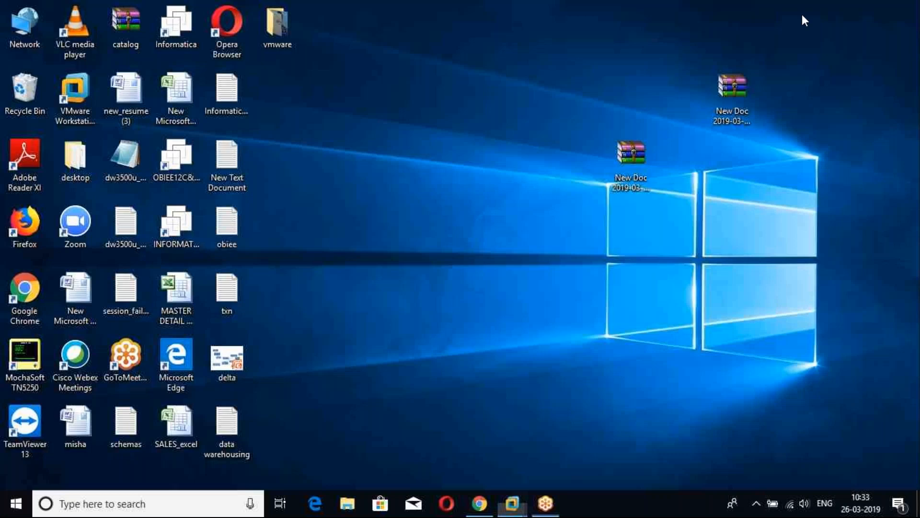